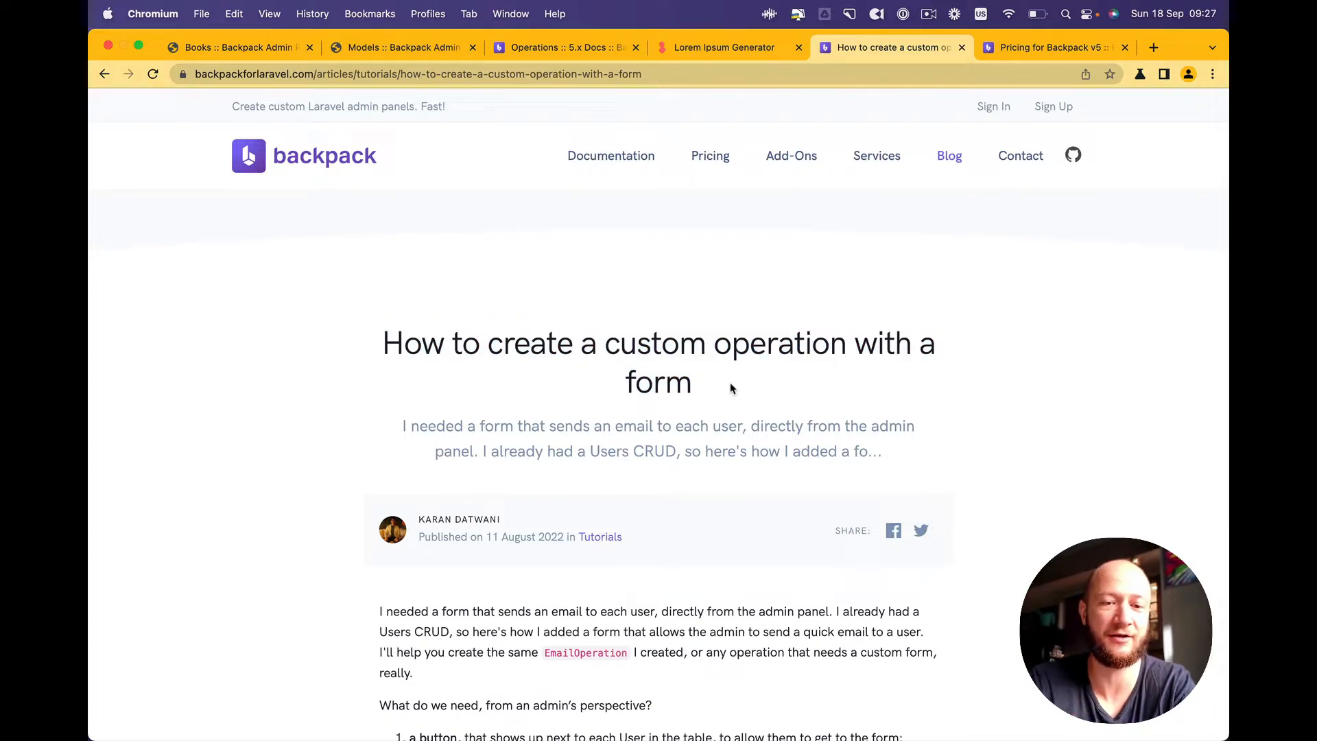
# Read the custom operation tutorial's button and form requirements, and review the contents of the Operations documentation page.
pyautogui.scroll(-10, 730, 388)
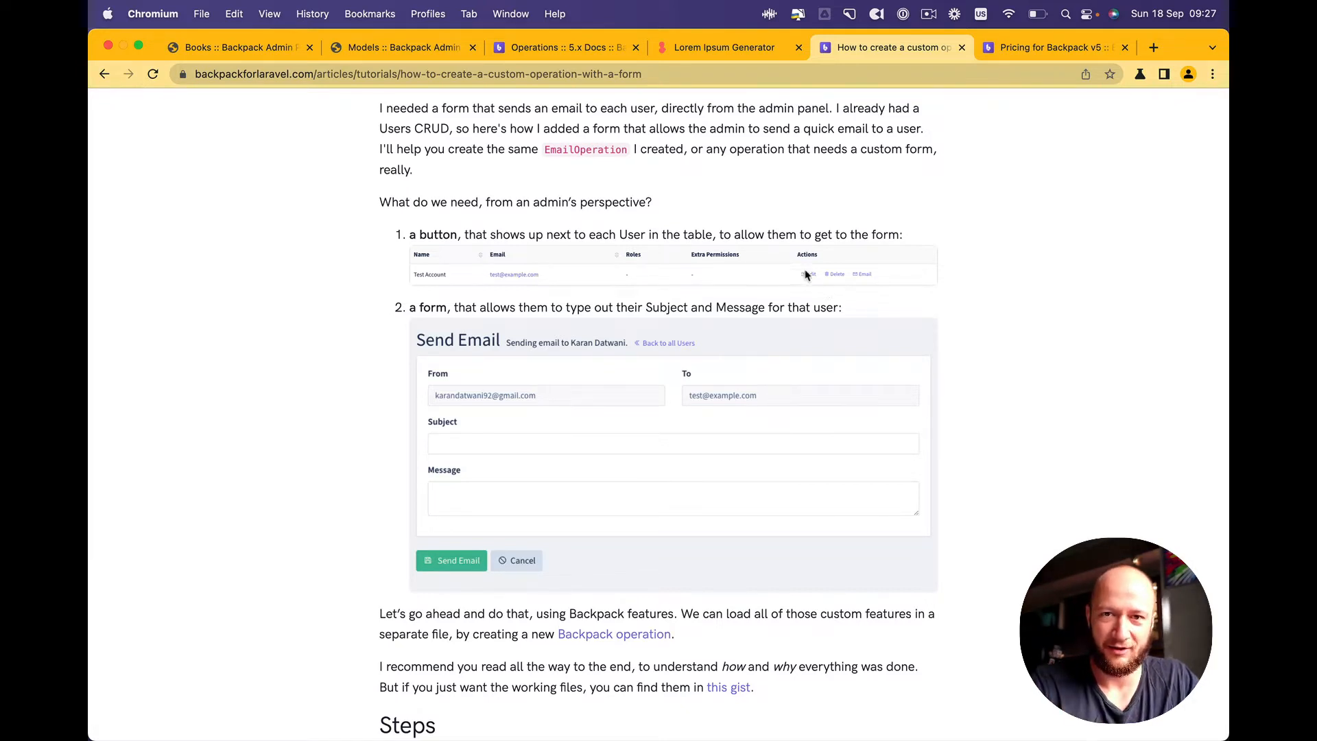
pyautogui.click(598, 53)
pyautogui.scroll(20, 384, 280)
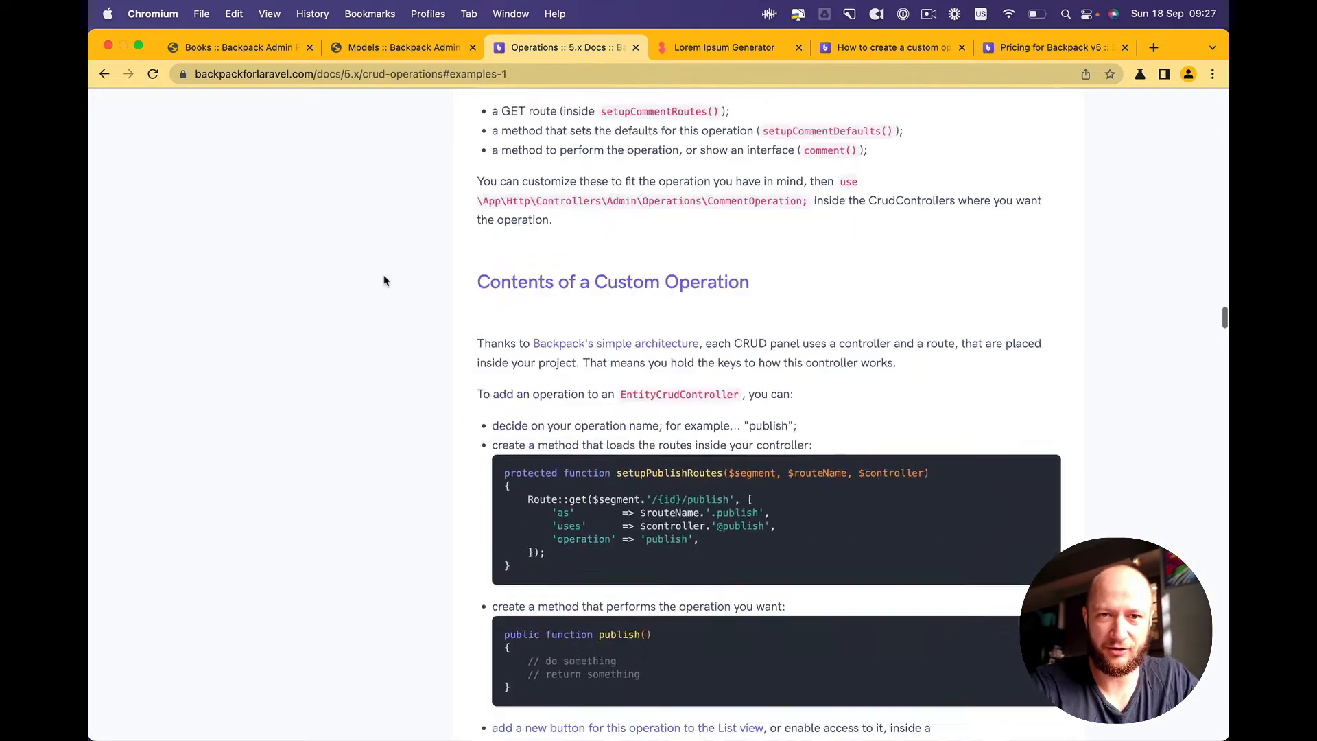
pyautogui.scroll(-5, 384, 280)
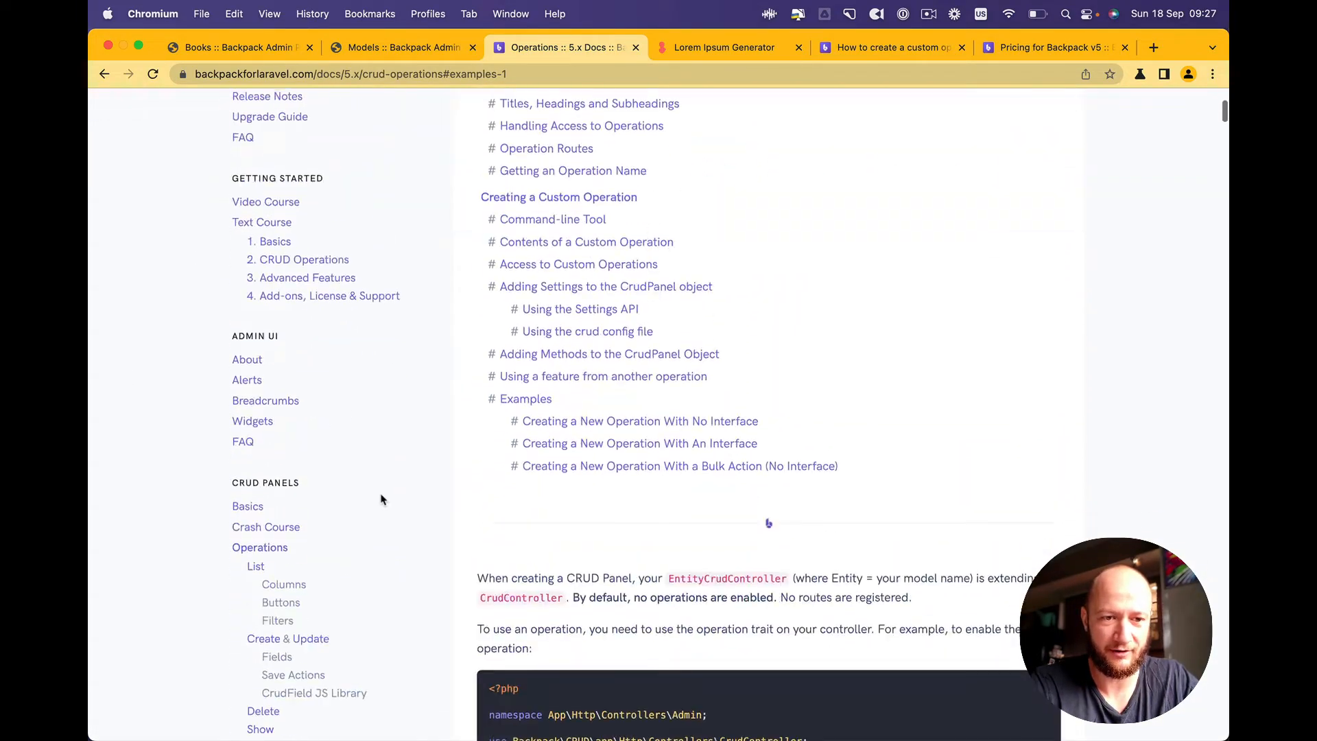
pyautogui.click(284, 549)
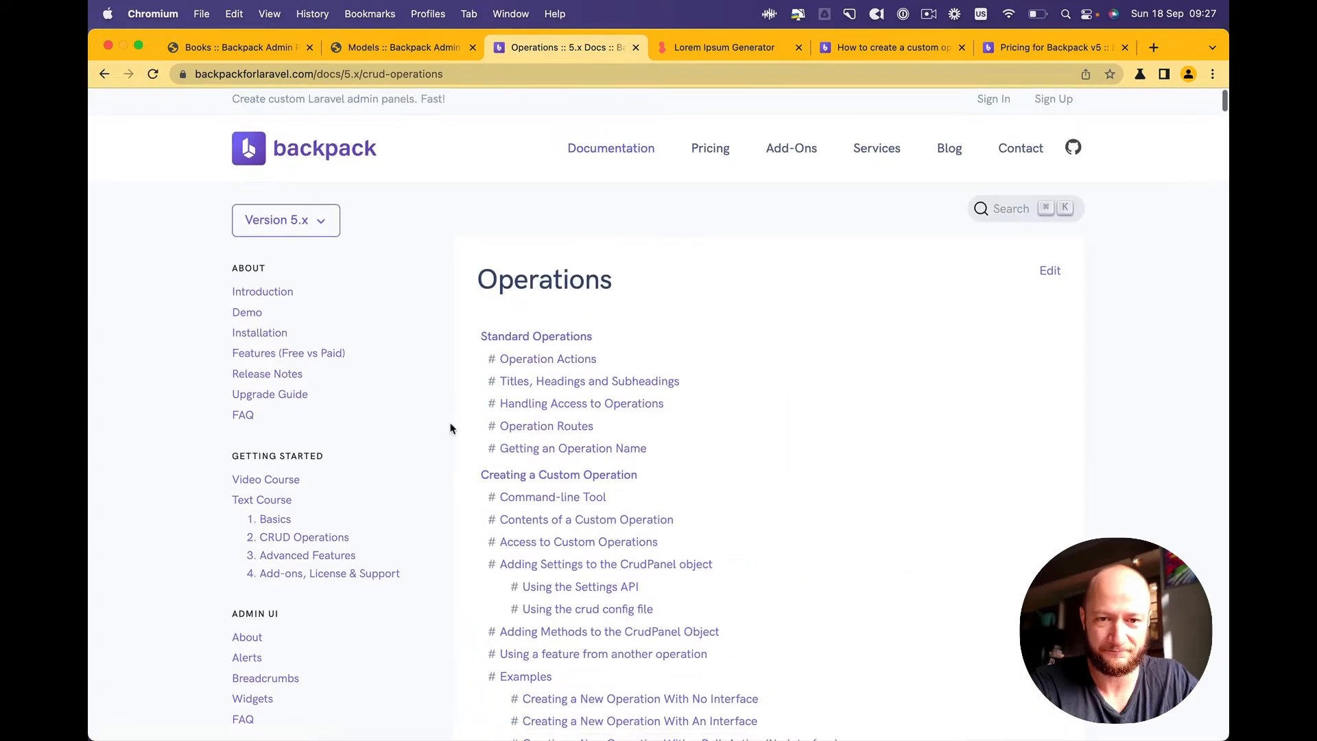
pyautogui.scroll(-3, 450, 429)
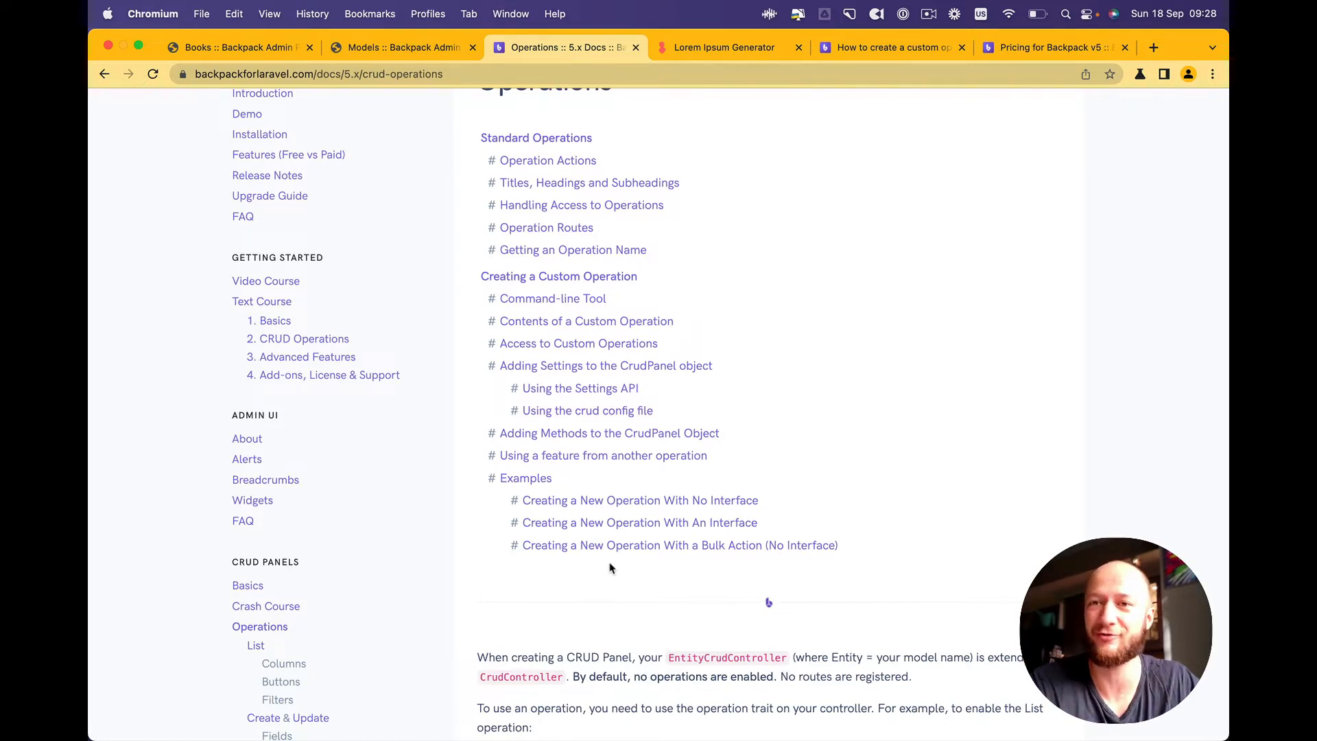
# View the Backpack pricing page's add-on section, including the DevTools offer.
pyautogui.click(997, 50)
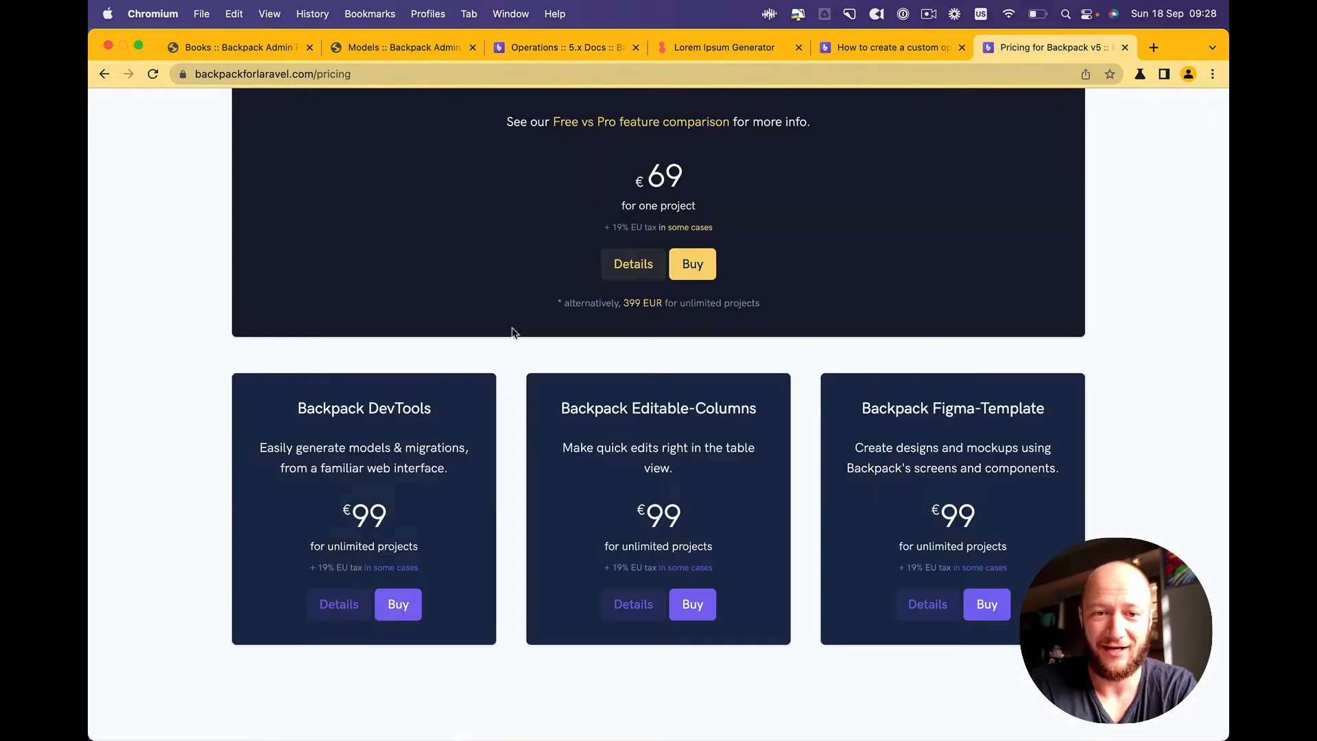
pyautogui.scroll(5, 511, 332)
pyautogui.scroll(-5, 510, 332)
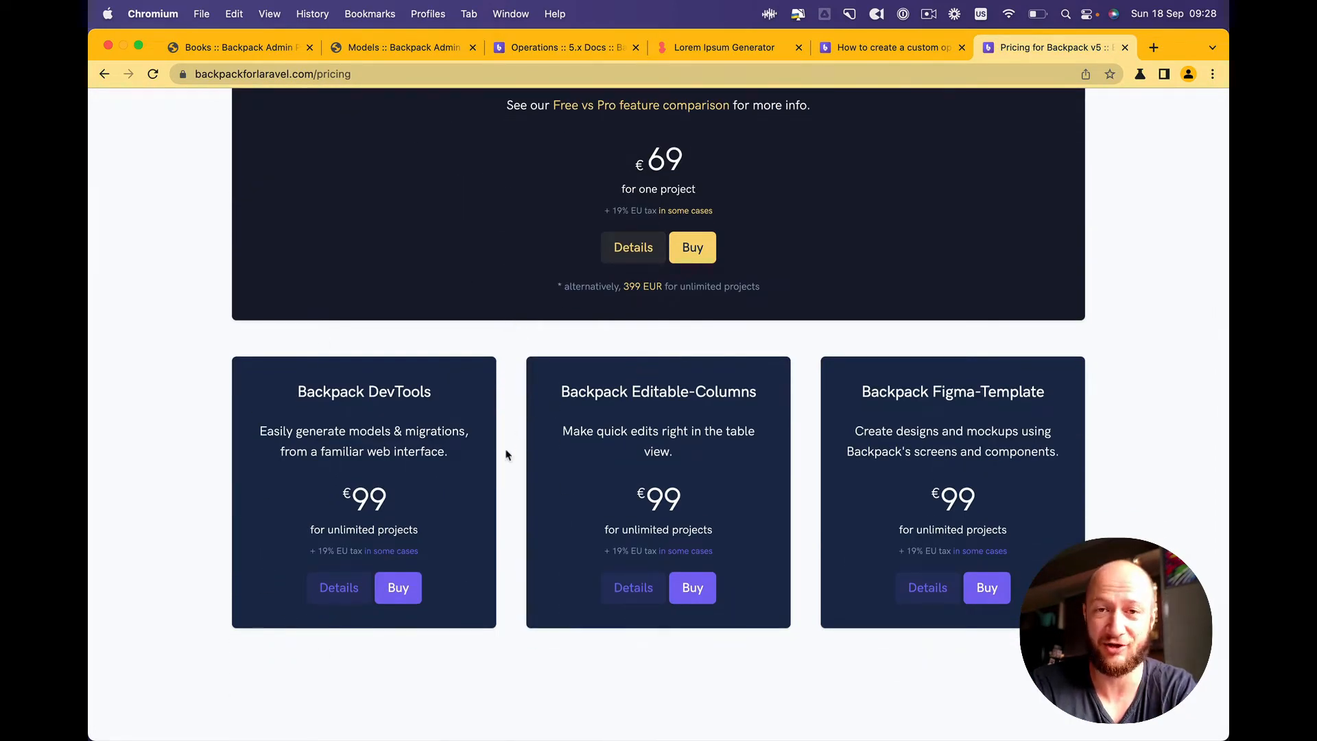
# Open the DevTools form for creating a new Backpack operation in the admin panel.
pyautogui.click(429, 54)
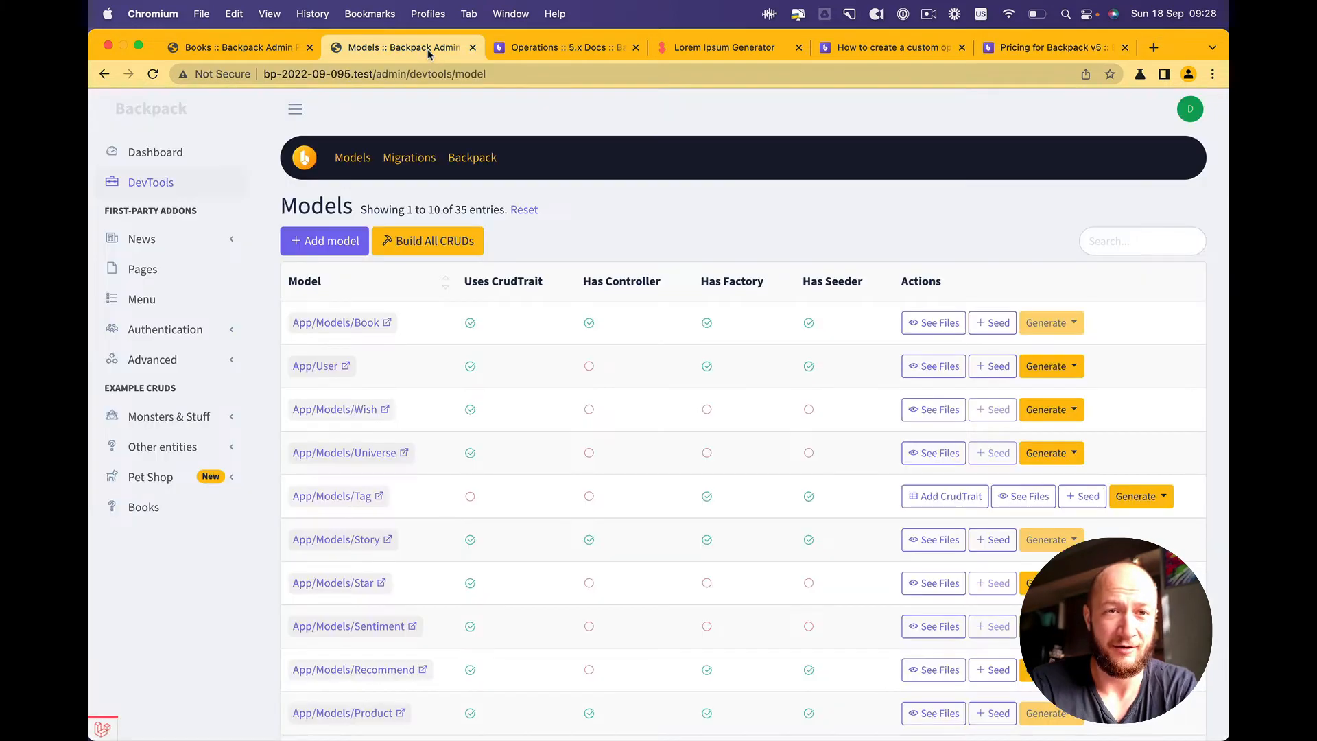
pyautogui.click(490, 159)
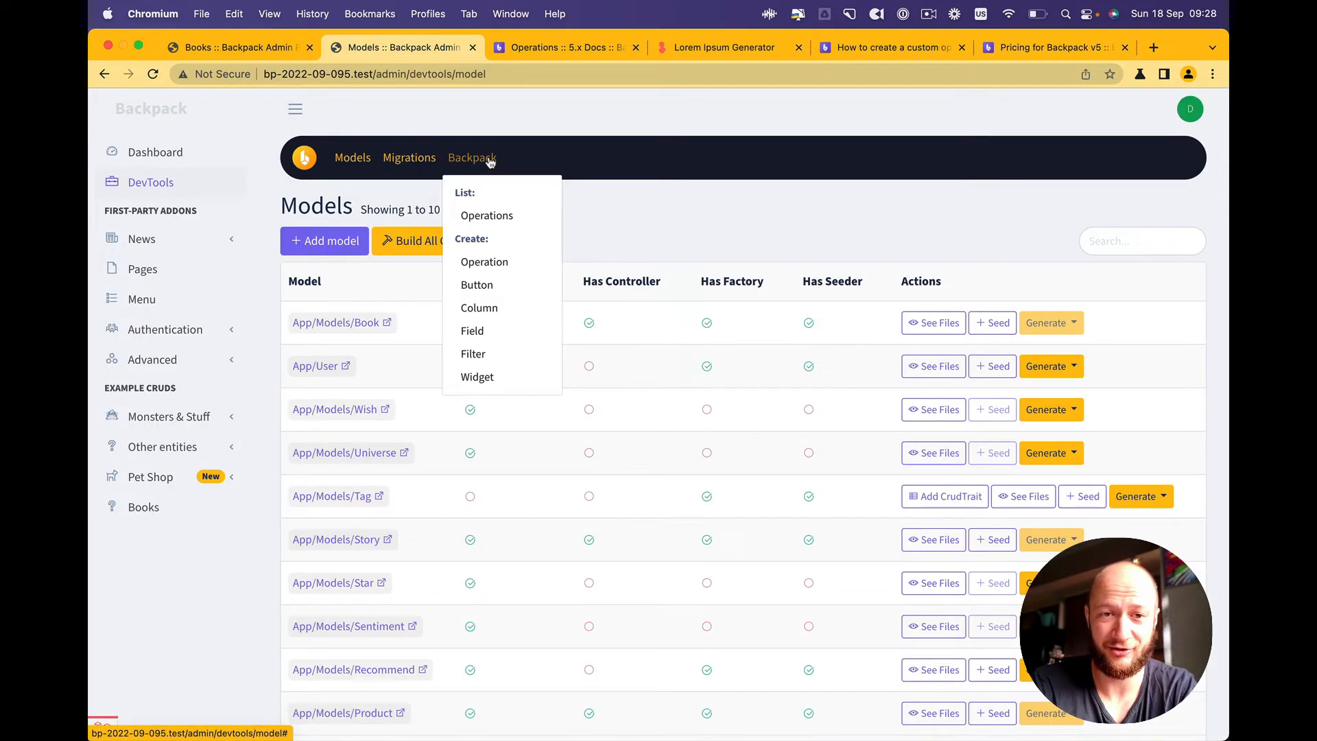
pyautogui.click(510, 267)
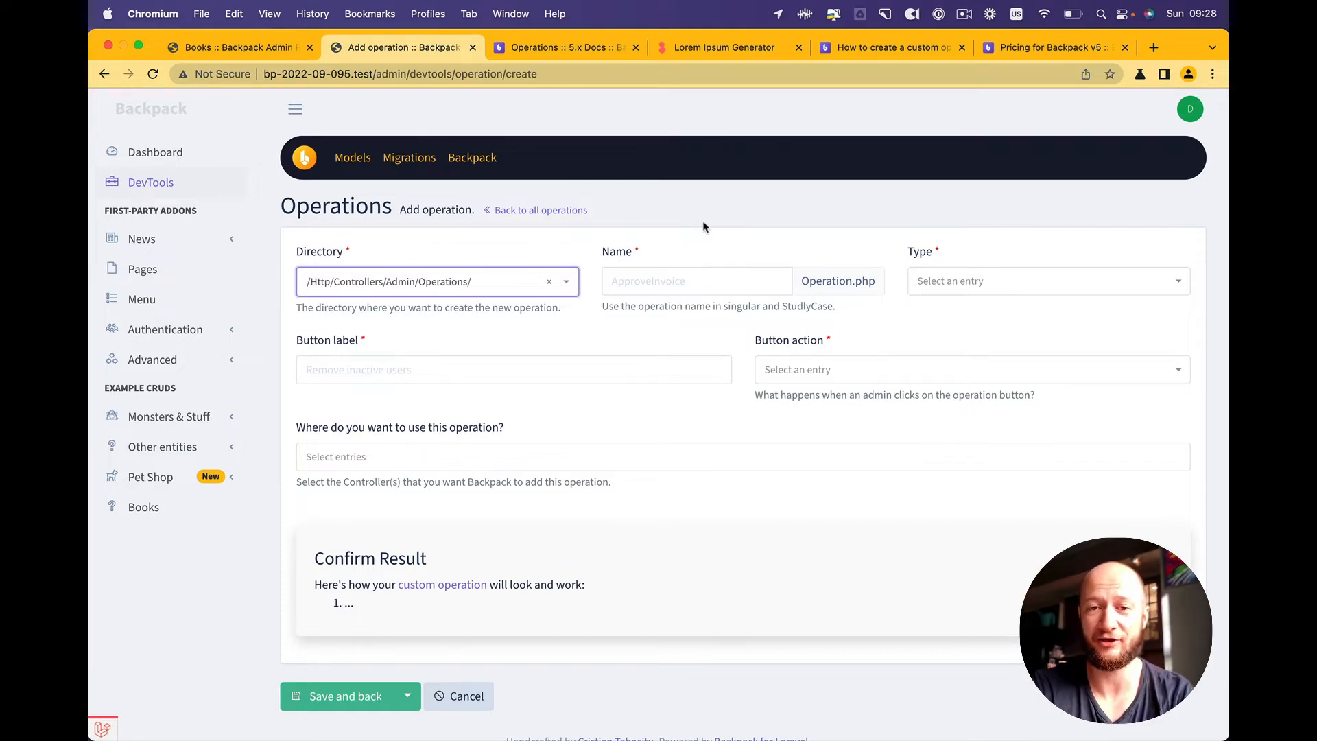
# Name the new operation Email and set its type to Line - e.g. "Publish".
pyautogui.click(670, 287)
pyautogui.write('Email')
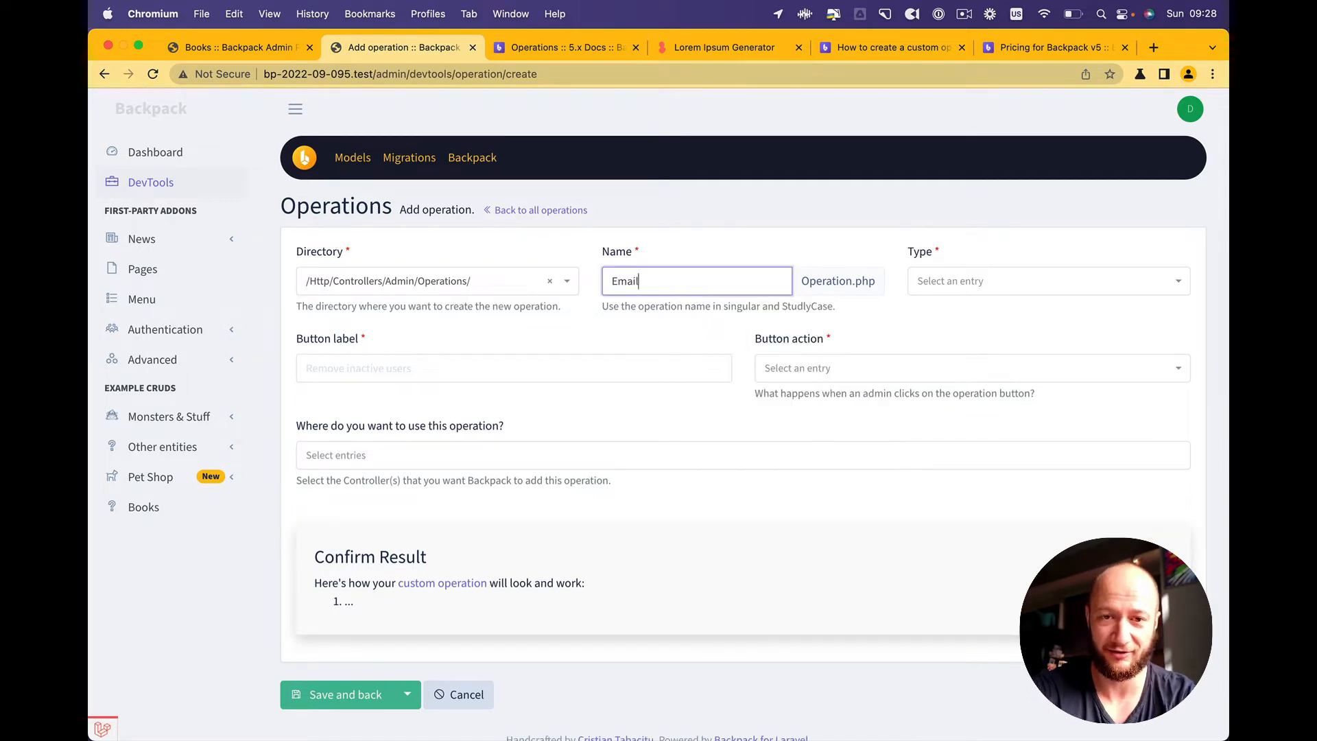
pyautogui.press('Tab')
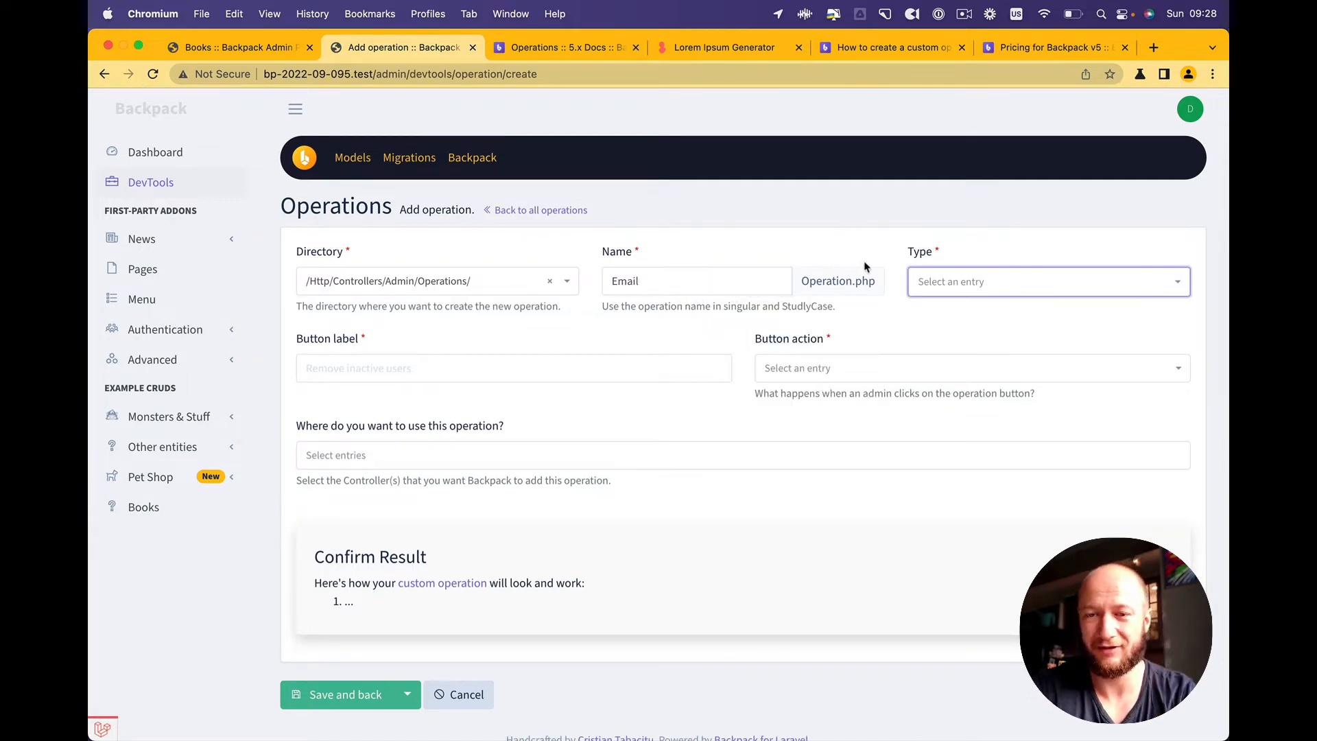
pyautogui.click(963, 280)
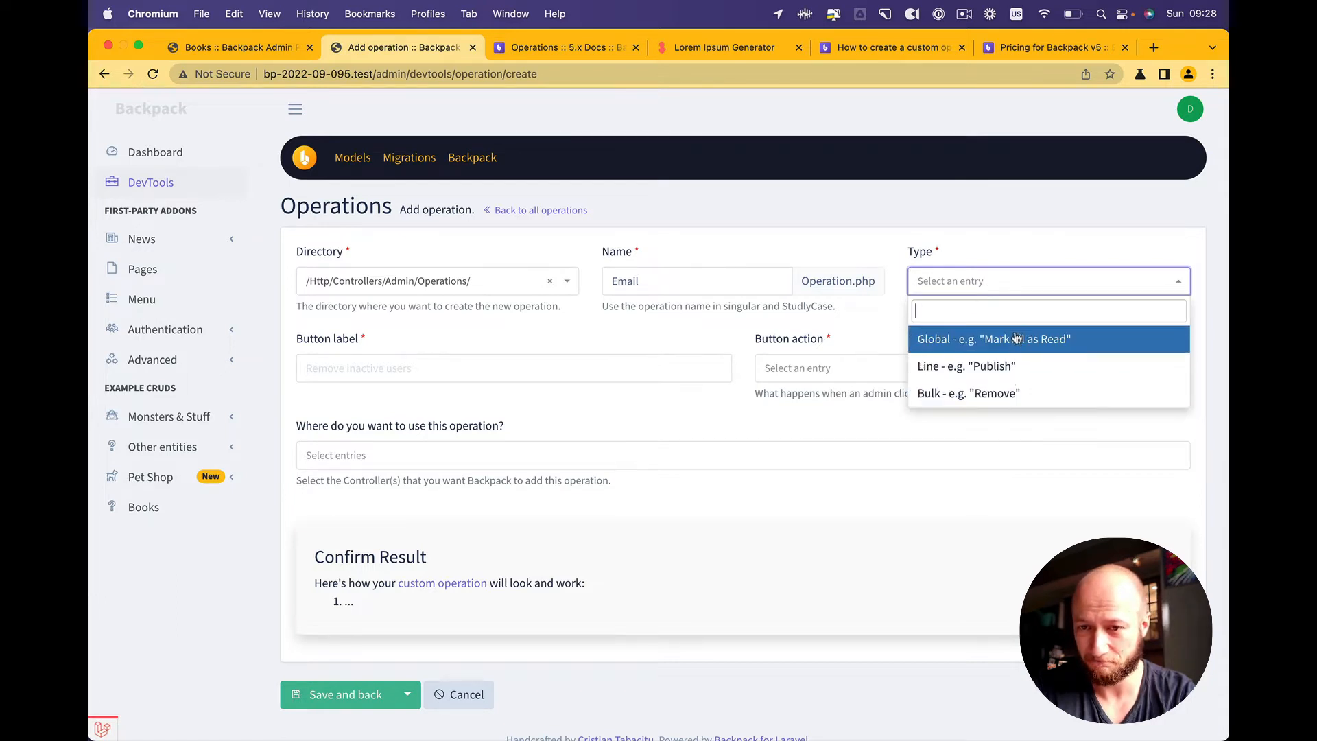
pyautogui.click(1019, 370)
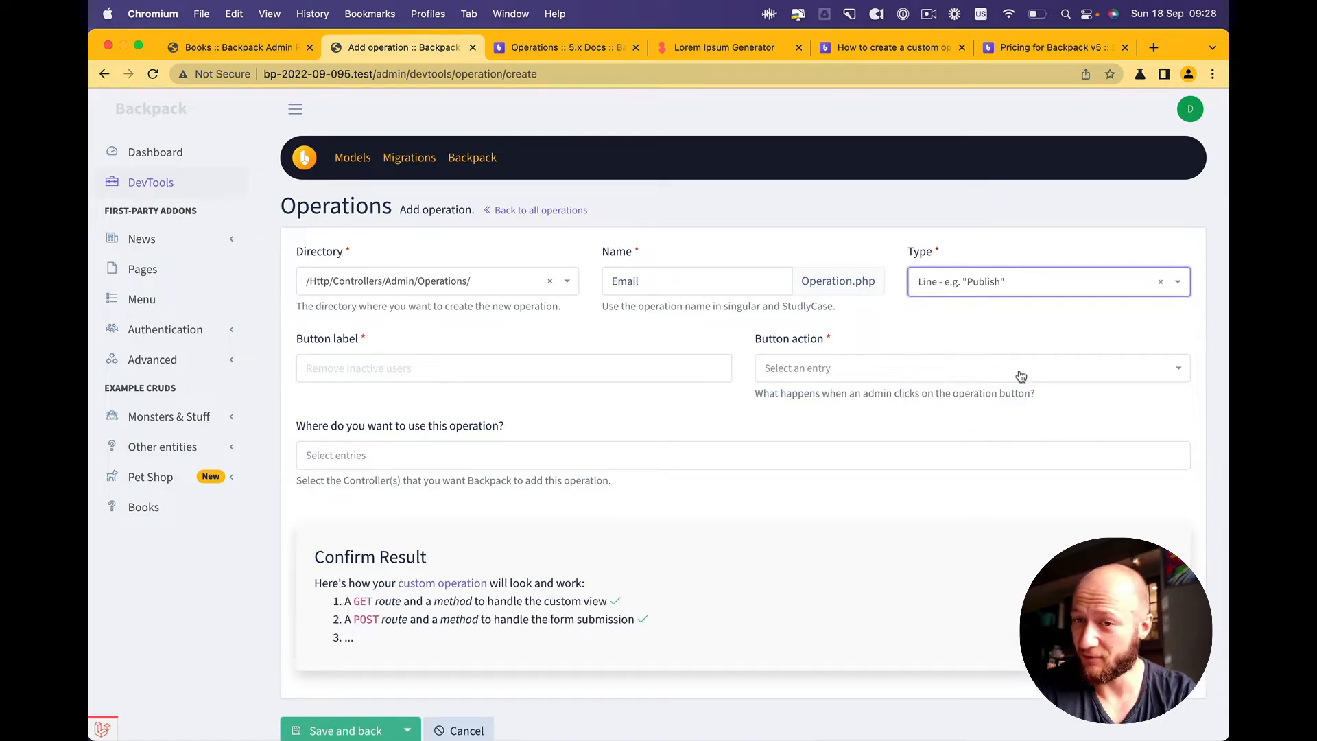
# Label the operation's button Email and set its action to "Redirect to a GET route showing a custom view".
pyautogui.click(548, 374)
pyautogui.write('Email')
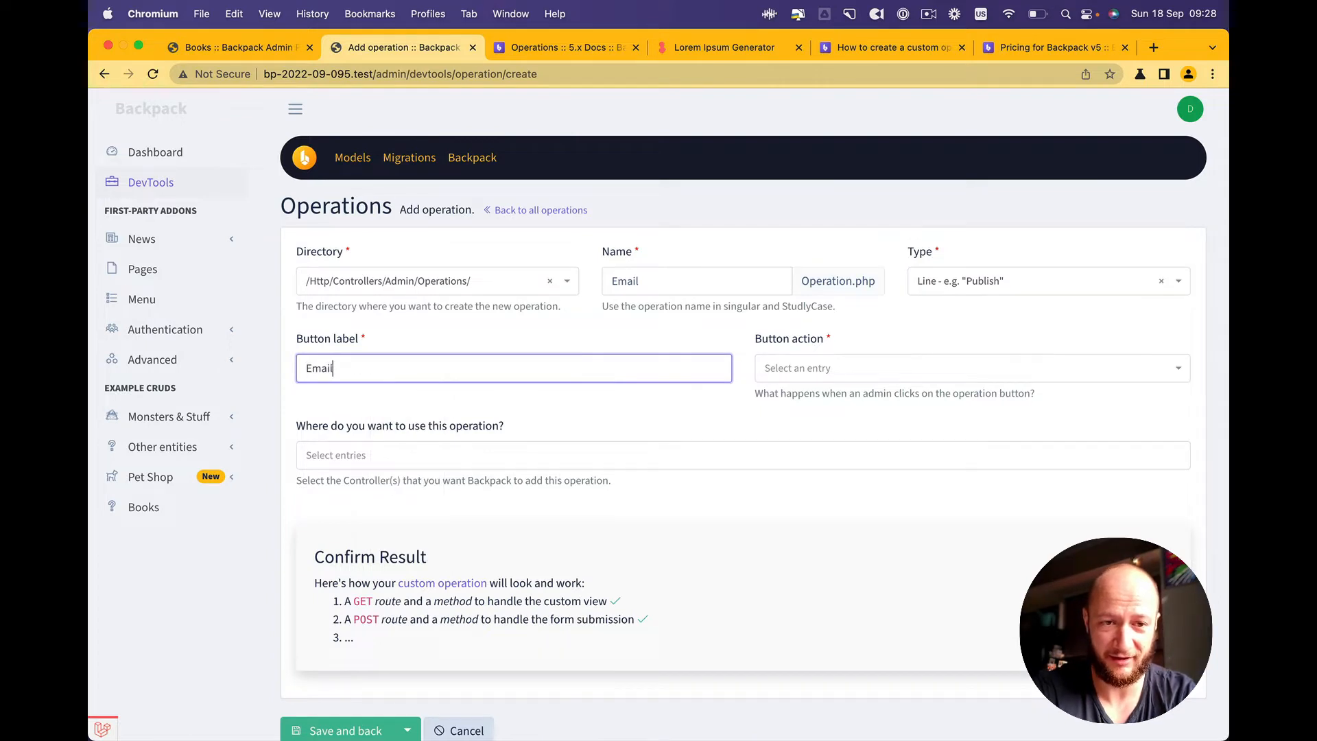
pyautogui.press('Tab')
pyautogui.click(895, 381)
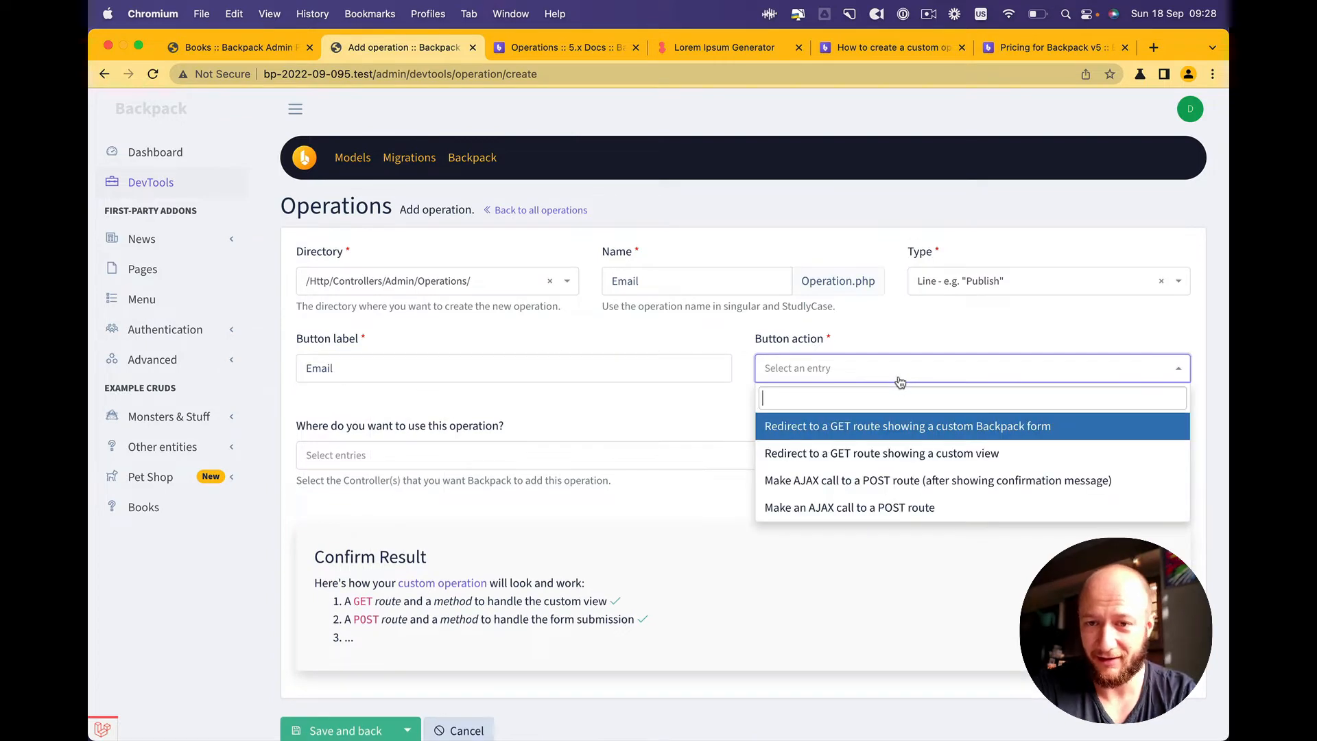
pyautogui.click(882, 464)
# Check which controllers can use the operation without choosing one, and review the routes, methods, view and button under Confirm Result.
pyautogui.click(576, 453)
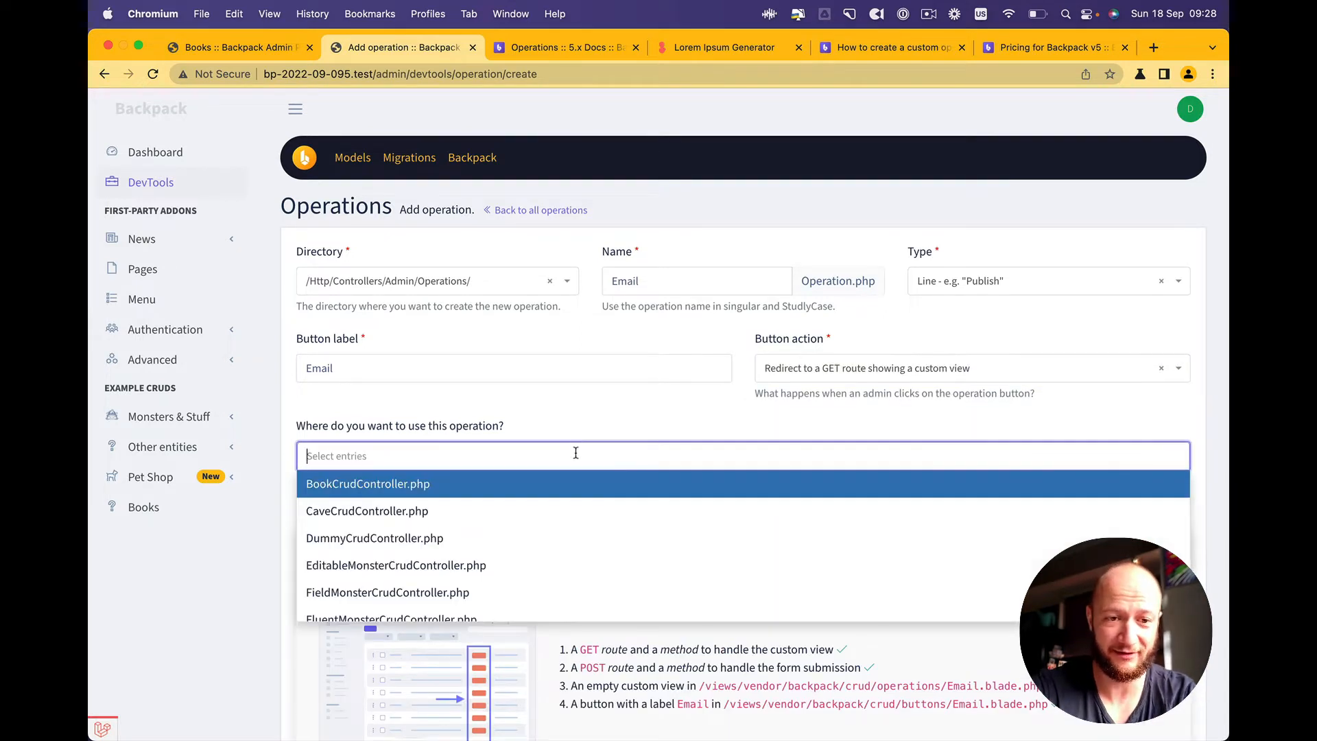
pyautogui.click(555, 409)
pyautogui.scroll(-3, 555, 409)
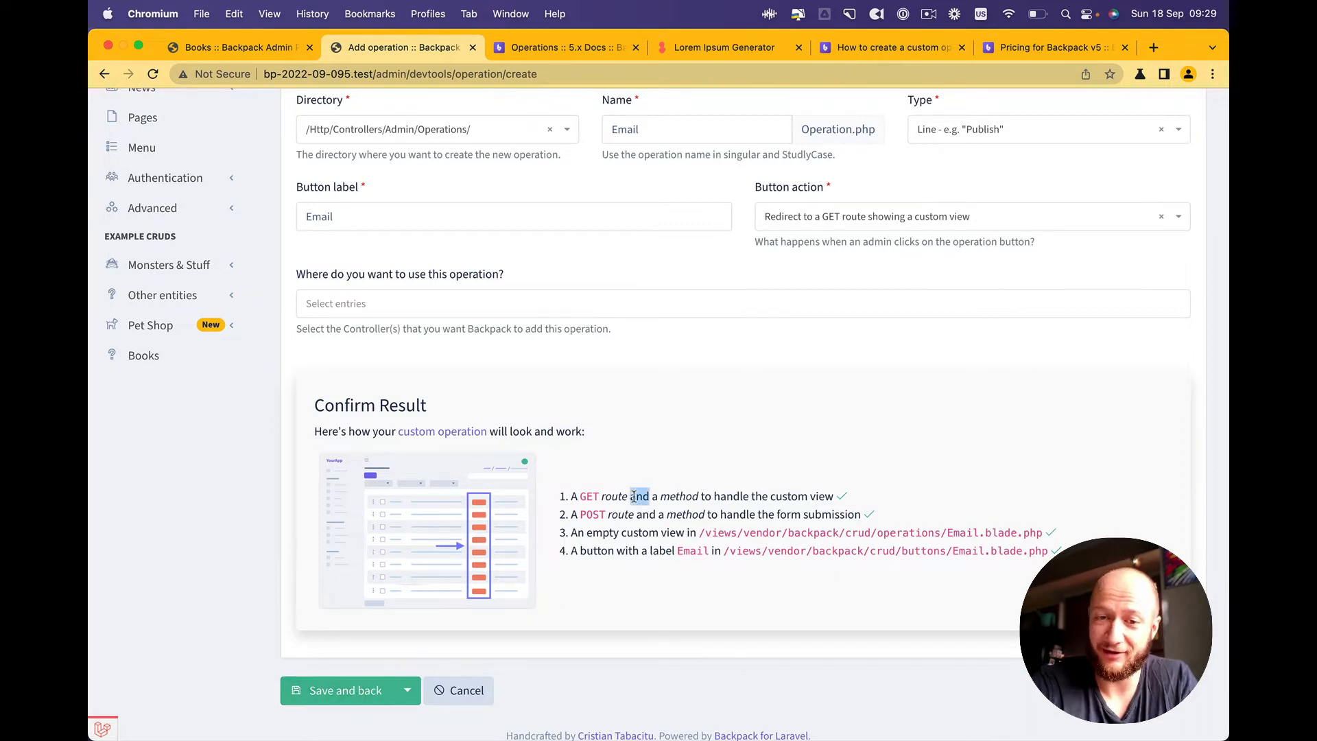
pyautogui.tripleClick(633, 496)
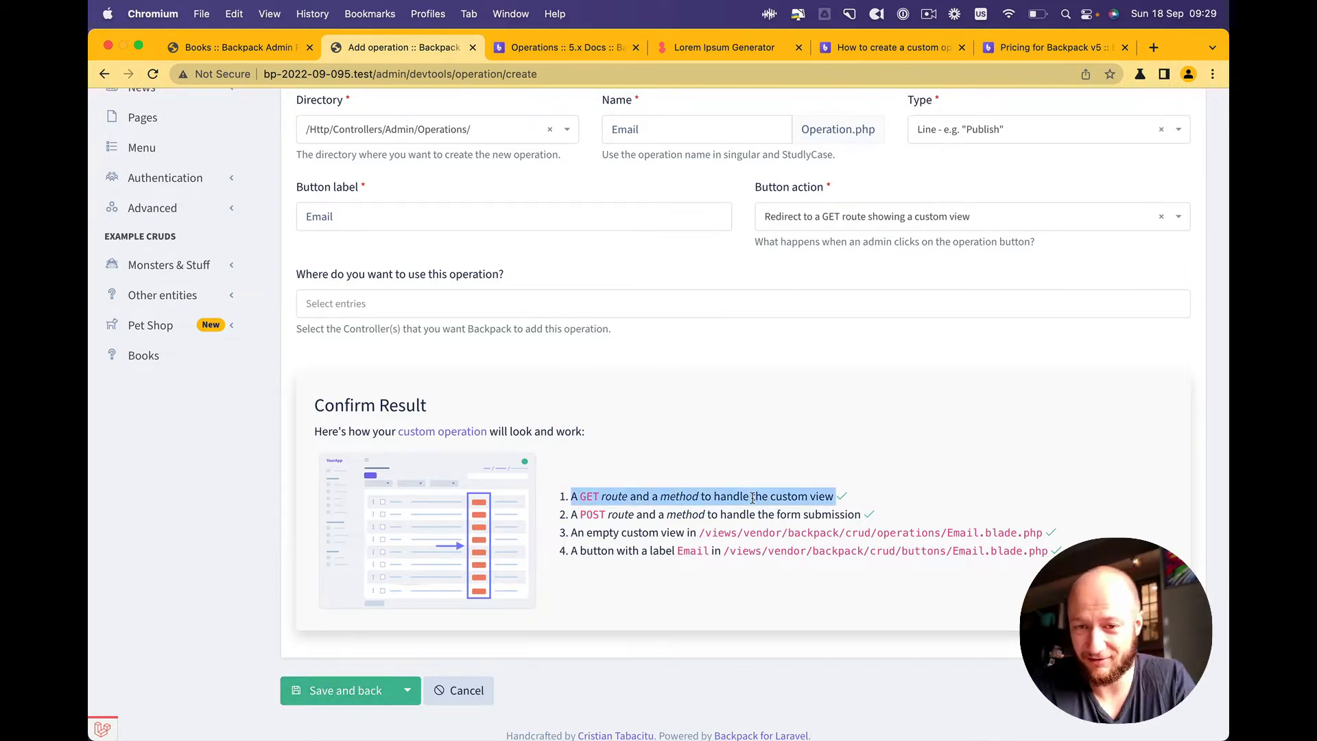
pyautogui.tripleClick(680, 514)
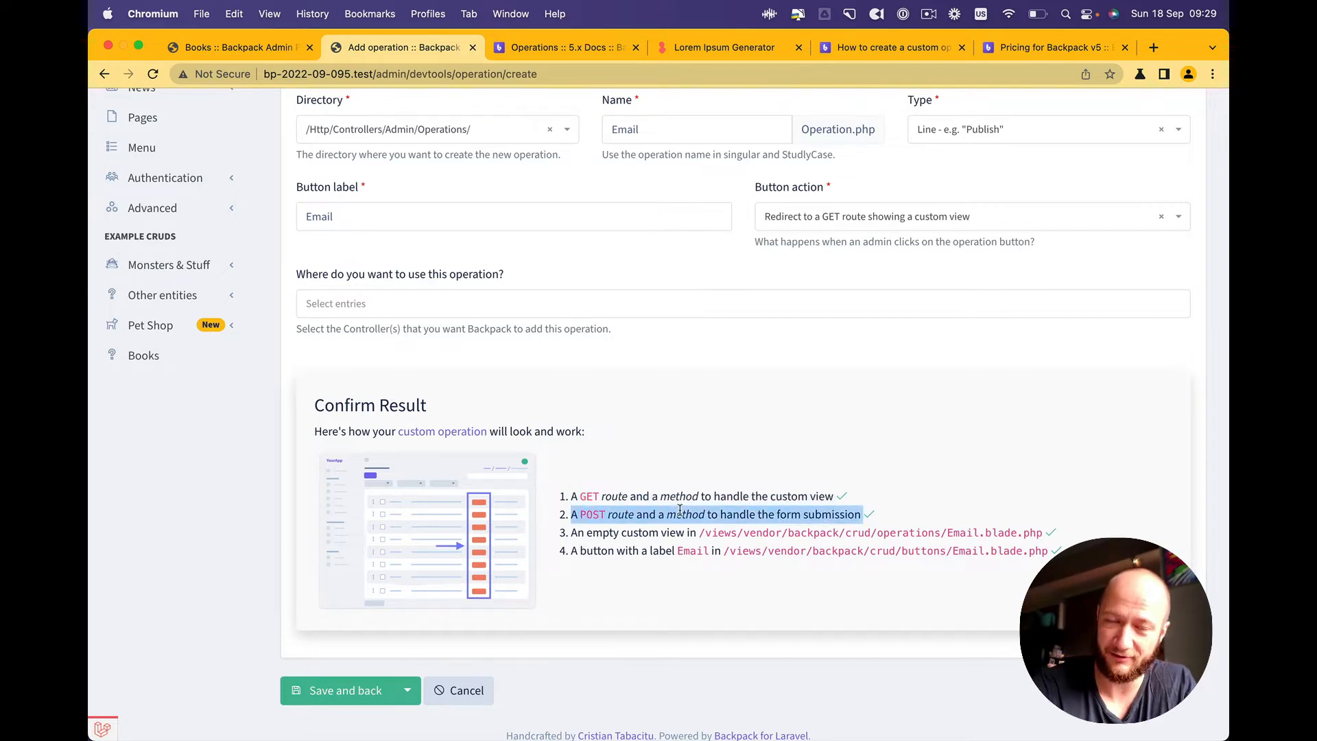
pyautogui.tripleClick(680, 514)
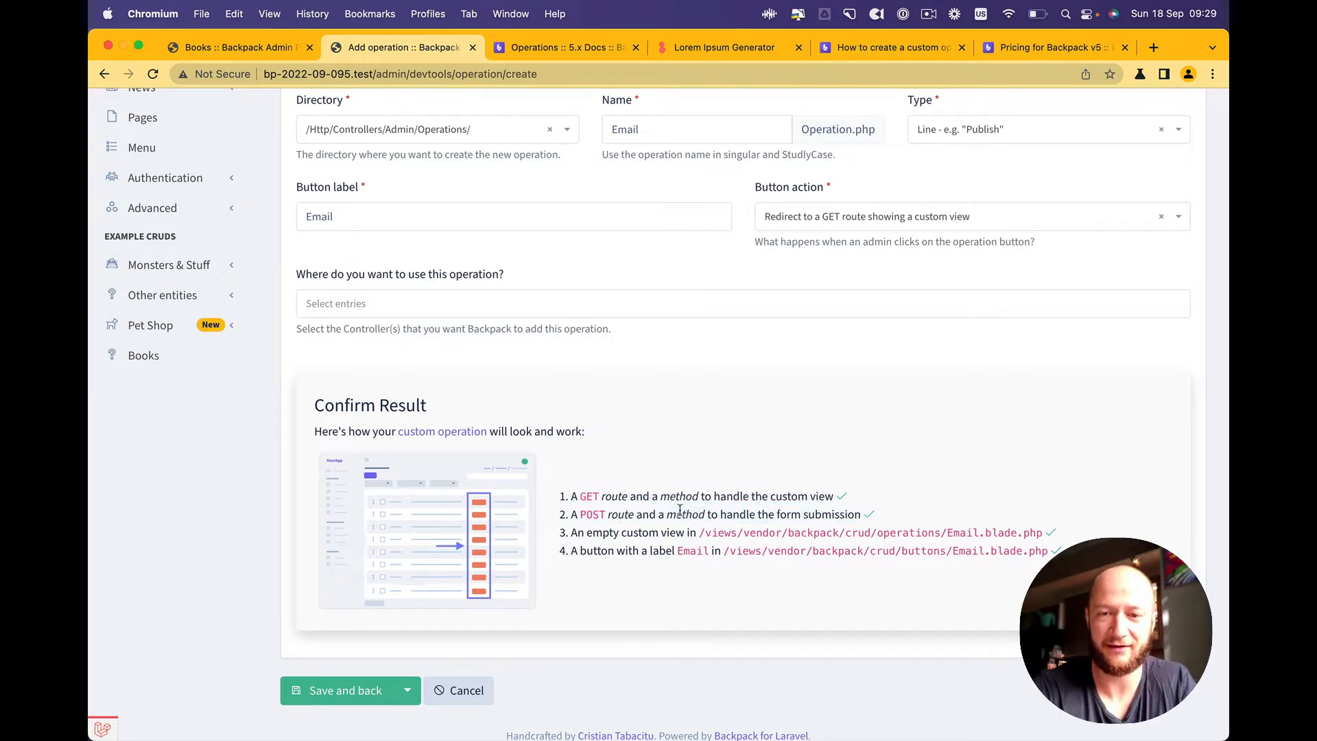
pyautogui.tripleClick(642, 533)
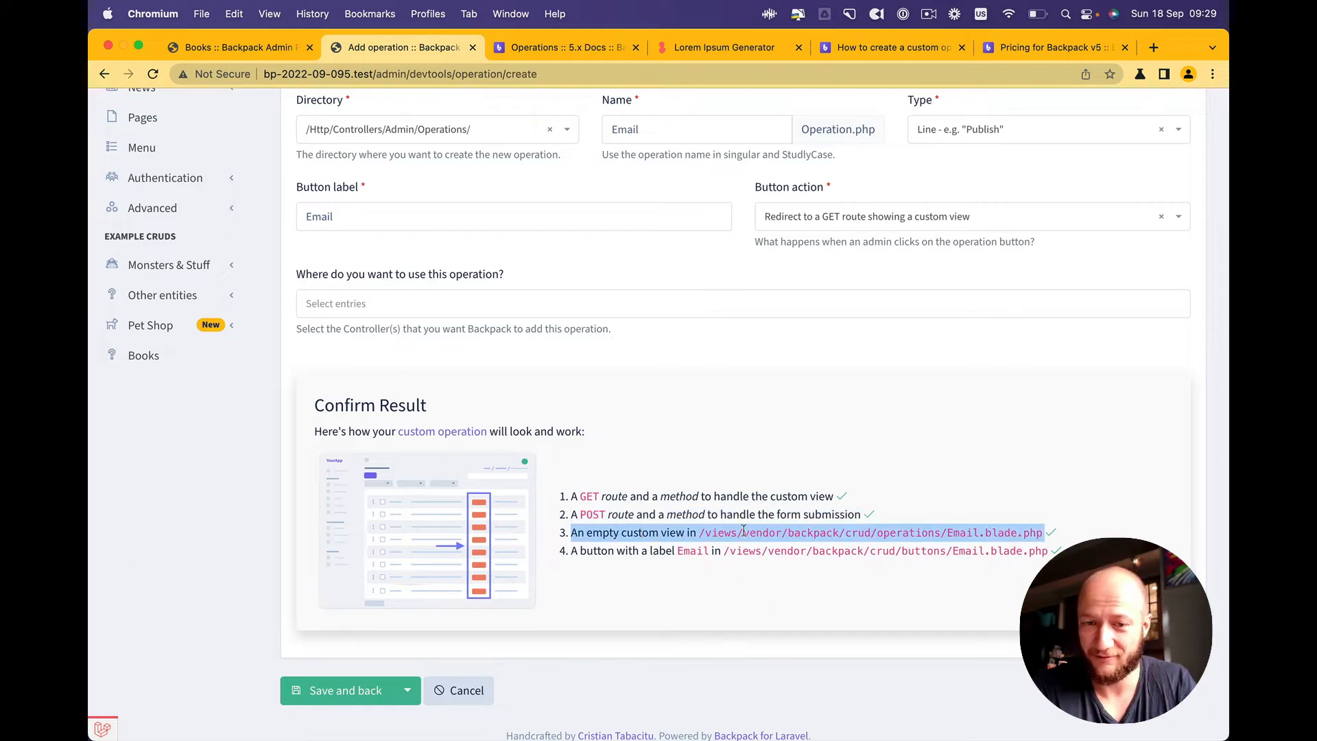
pyautogui.click(646, 557)
pyautogui.tripleClick(646, 553)
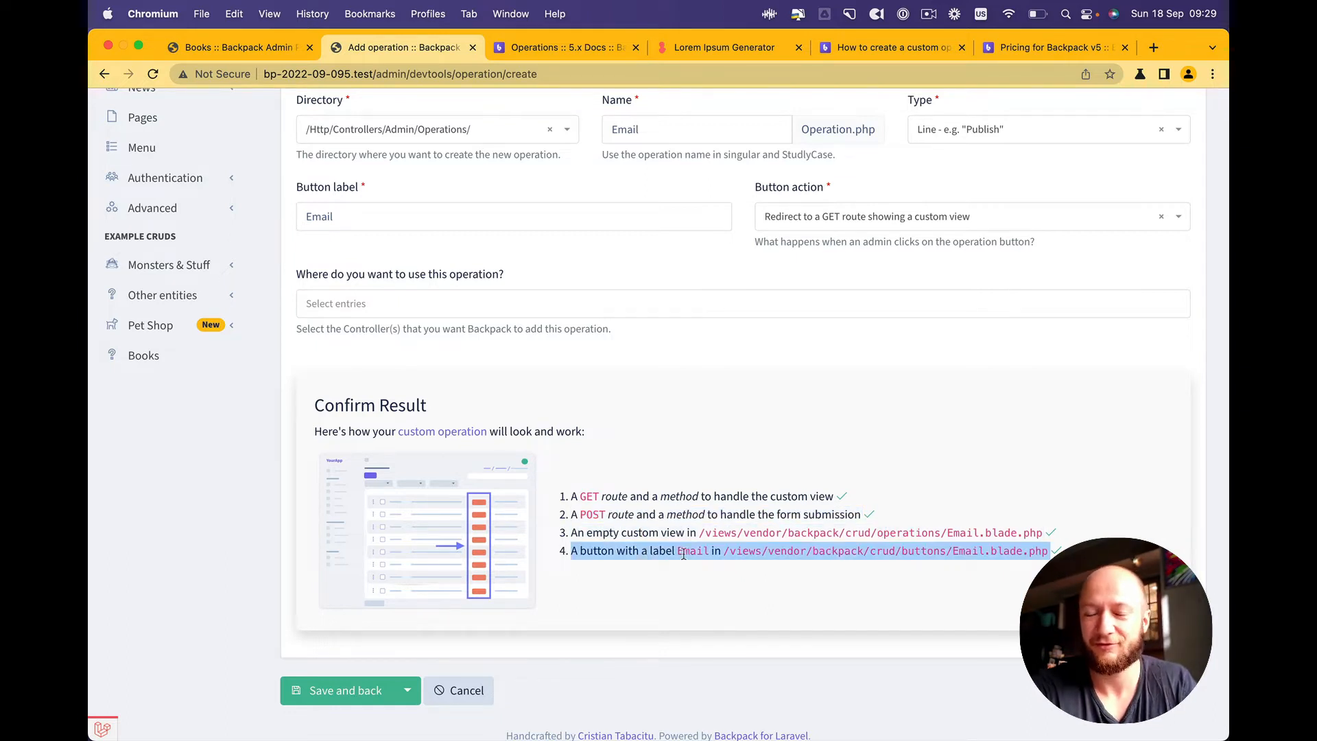
pyautogui.click(715, 553)
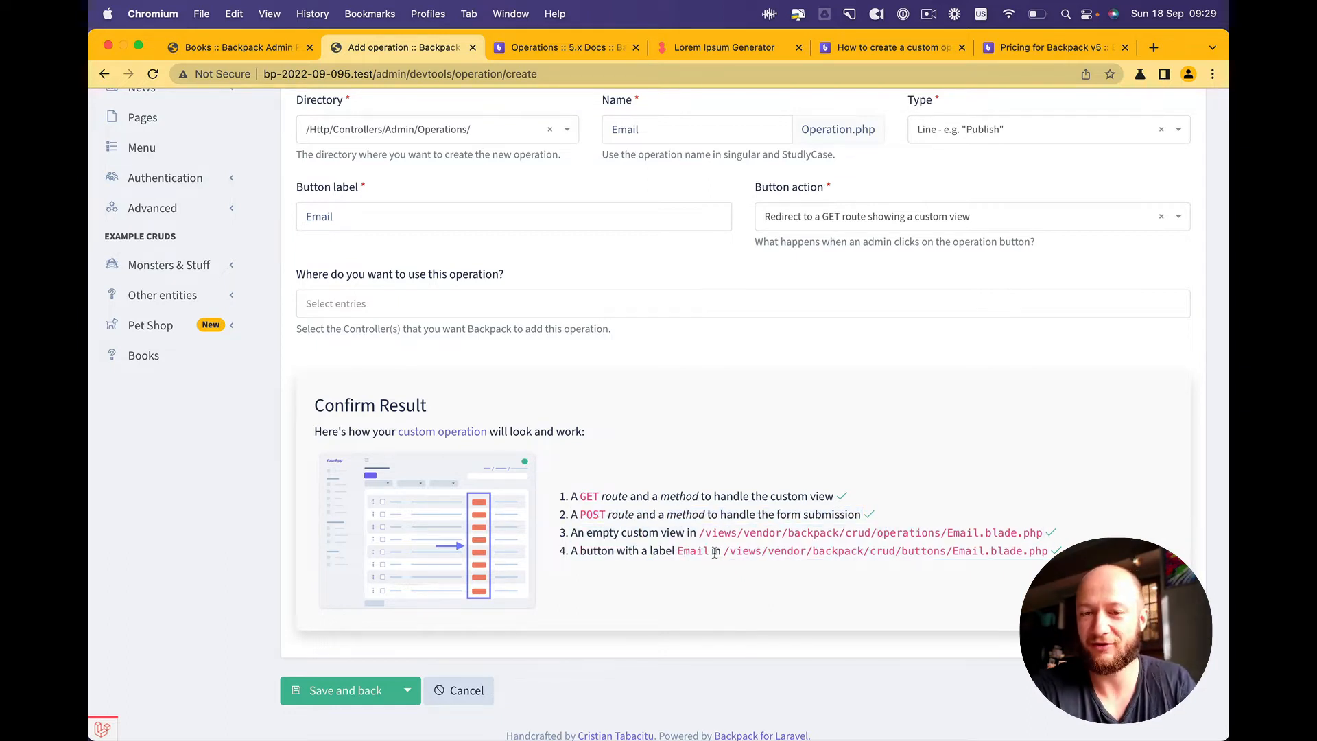
# Save the Email operation and open the list of operations in DevTools.
pyautogui.click(355, 694)
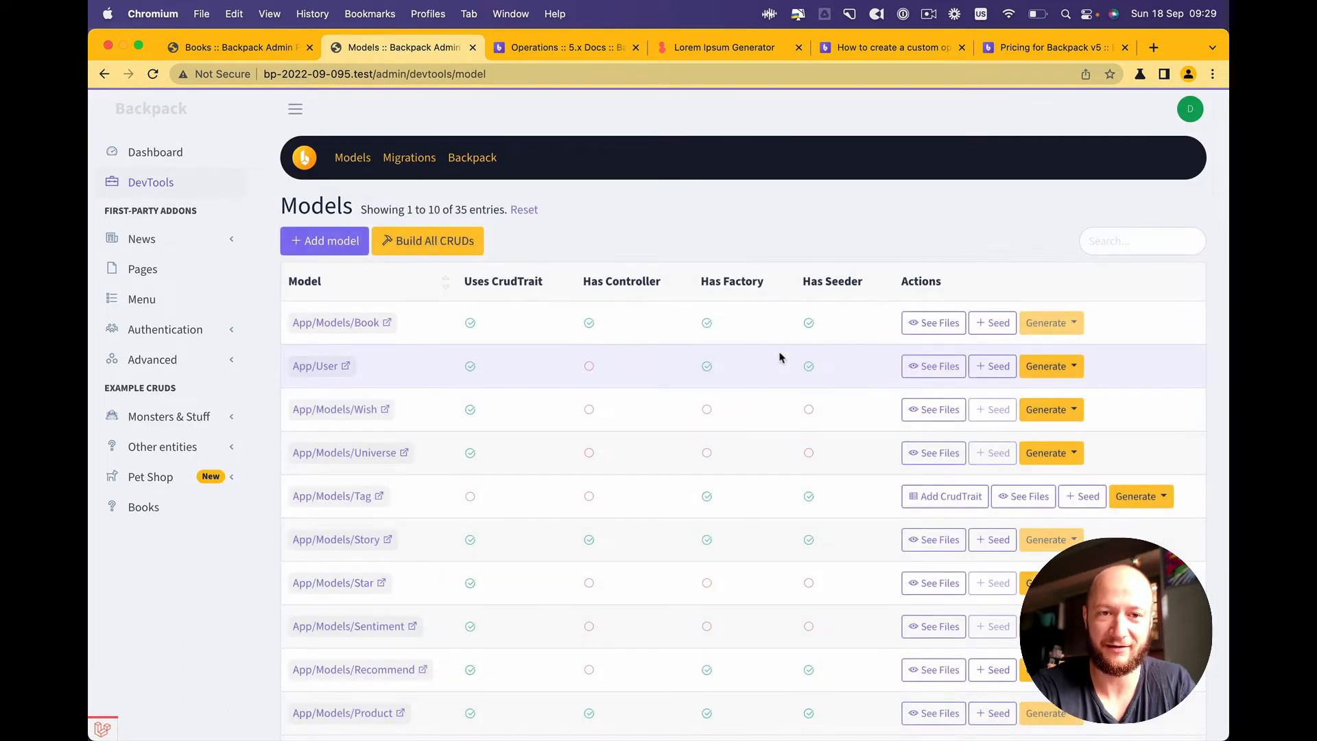
pyautogui.click(472, 158)
pyautogui.click(489, 219)
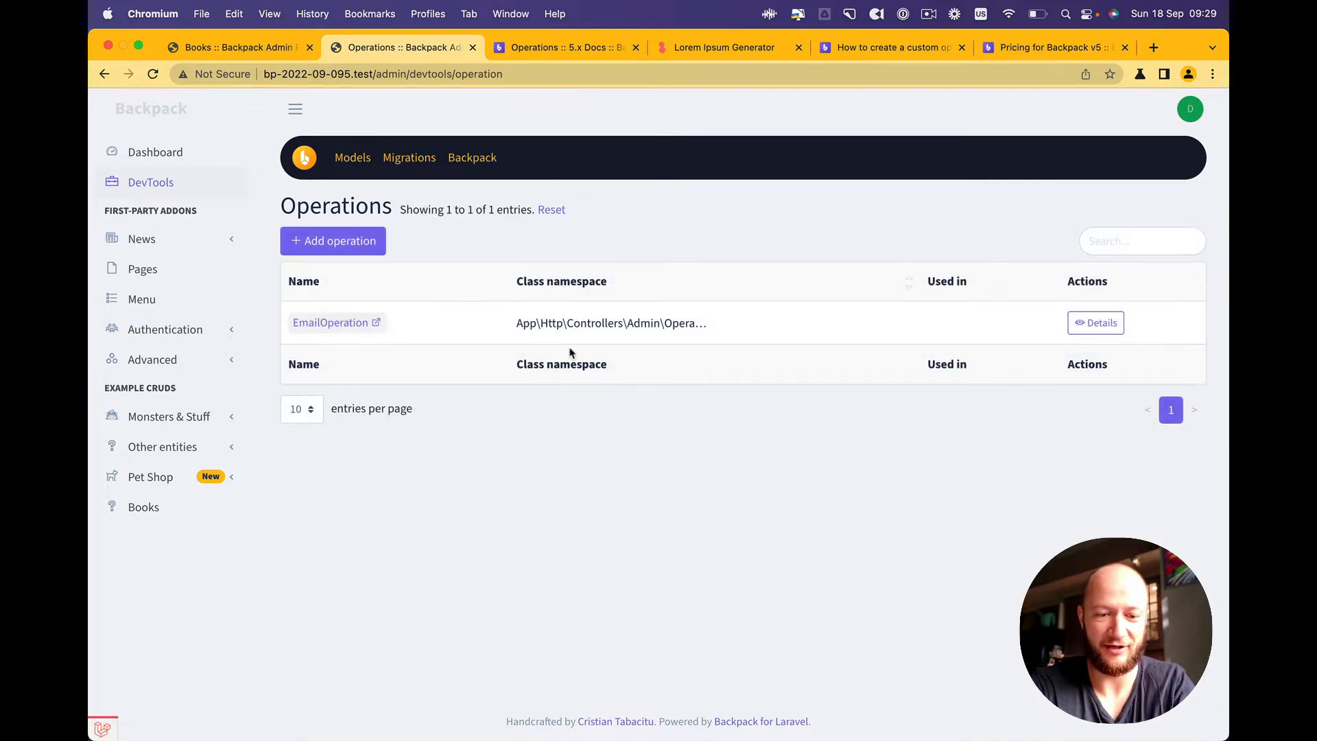
# Switch to Visual Studio Code, open EmailOperation.php in the Admin/Operations folder, and review its routes, default settings and methods.
pyautogui.press('super+Tab')
pyautogui.click(580, 360)
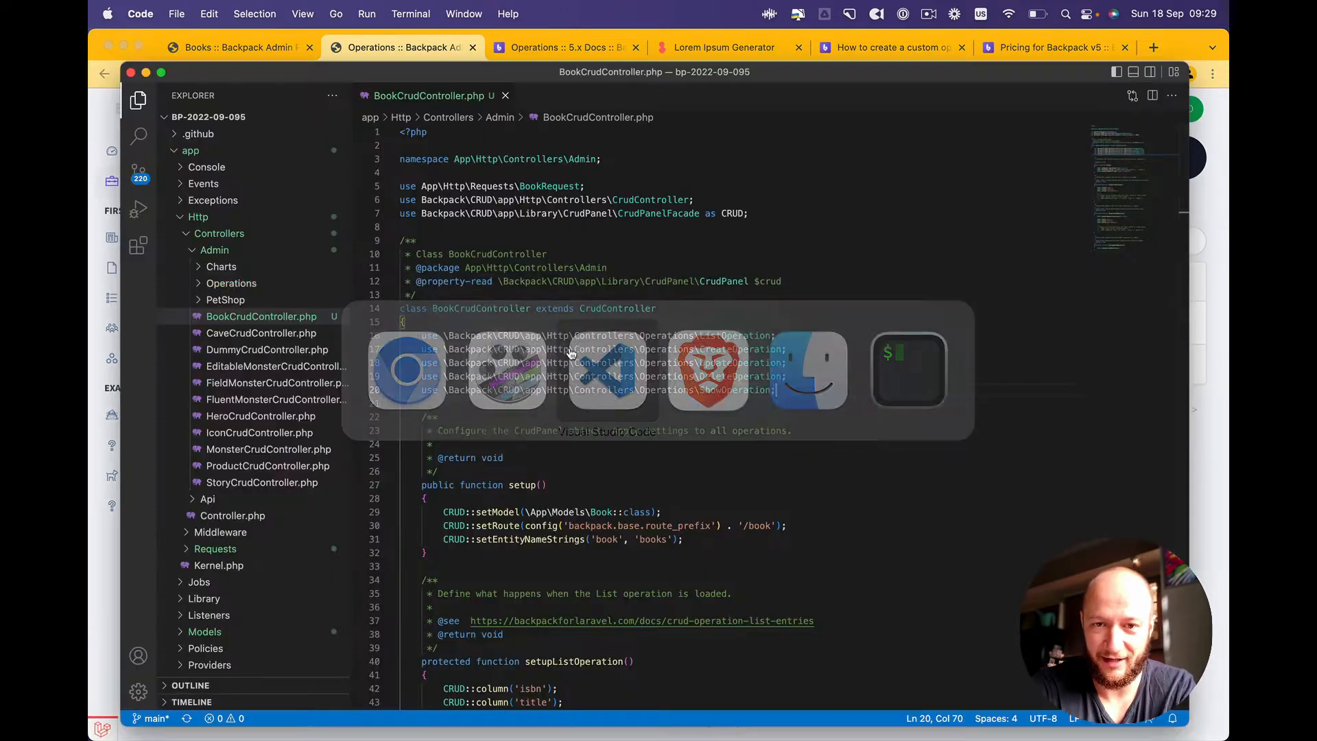
pyautogui.click(212, 284)
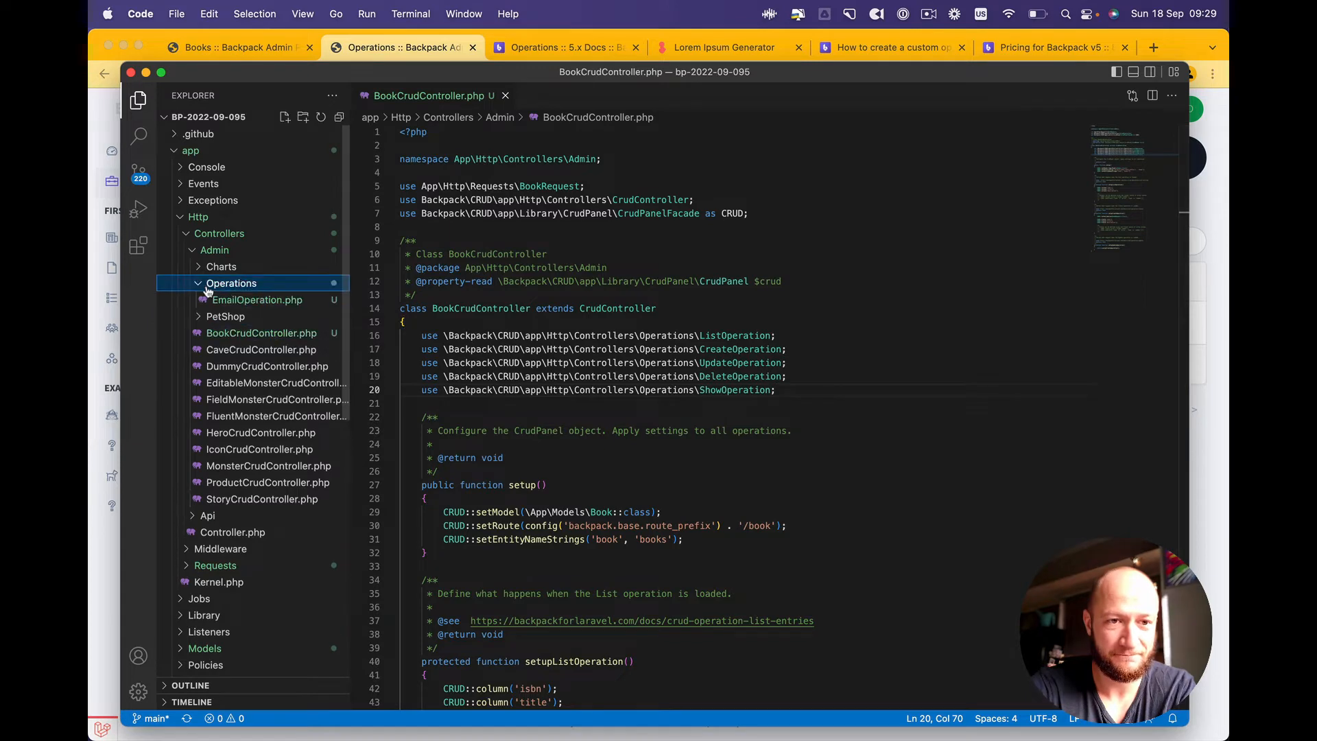
pyautogui.click(260, 299)
pyautogui.scroll(-1, 669, 278)
pyautogui.scroll(-12, 669, 278)
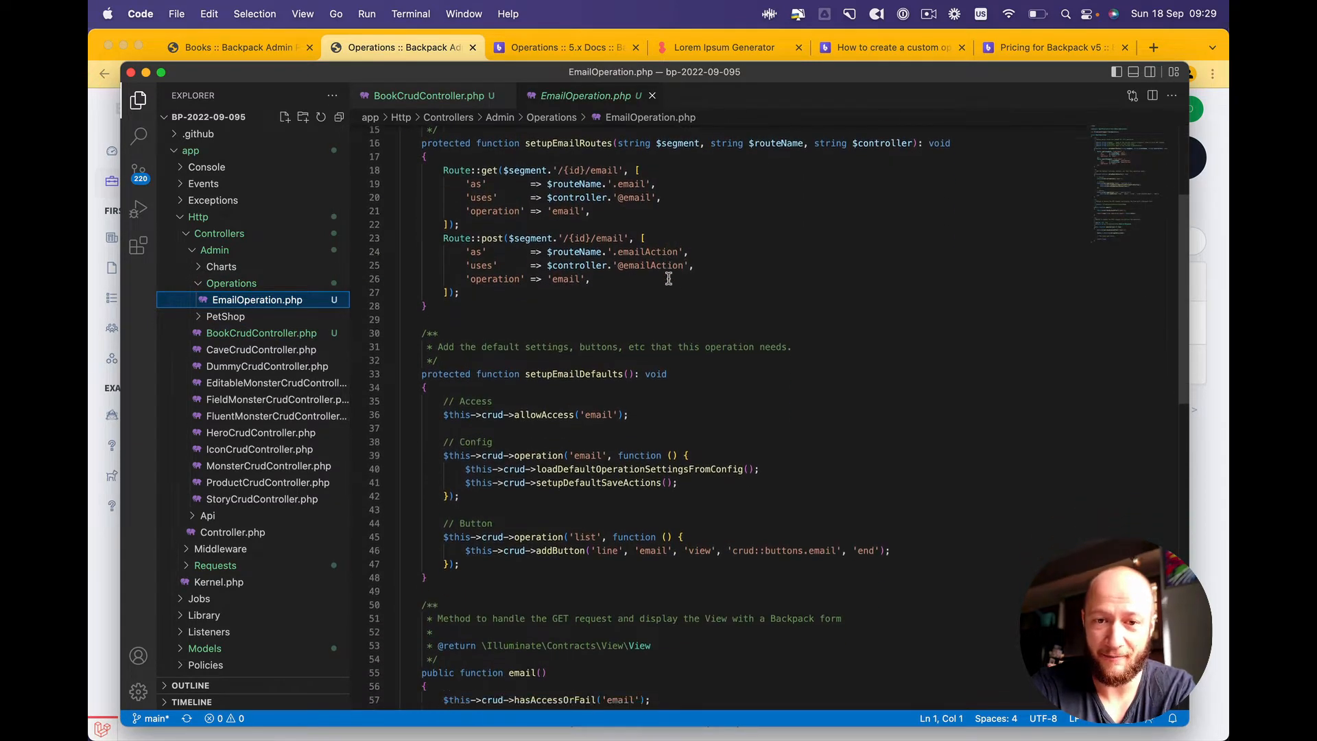
pyautogui.scroll(-3, 669, 278)
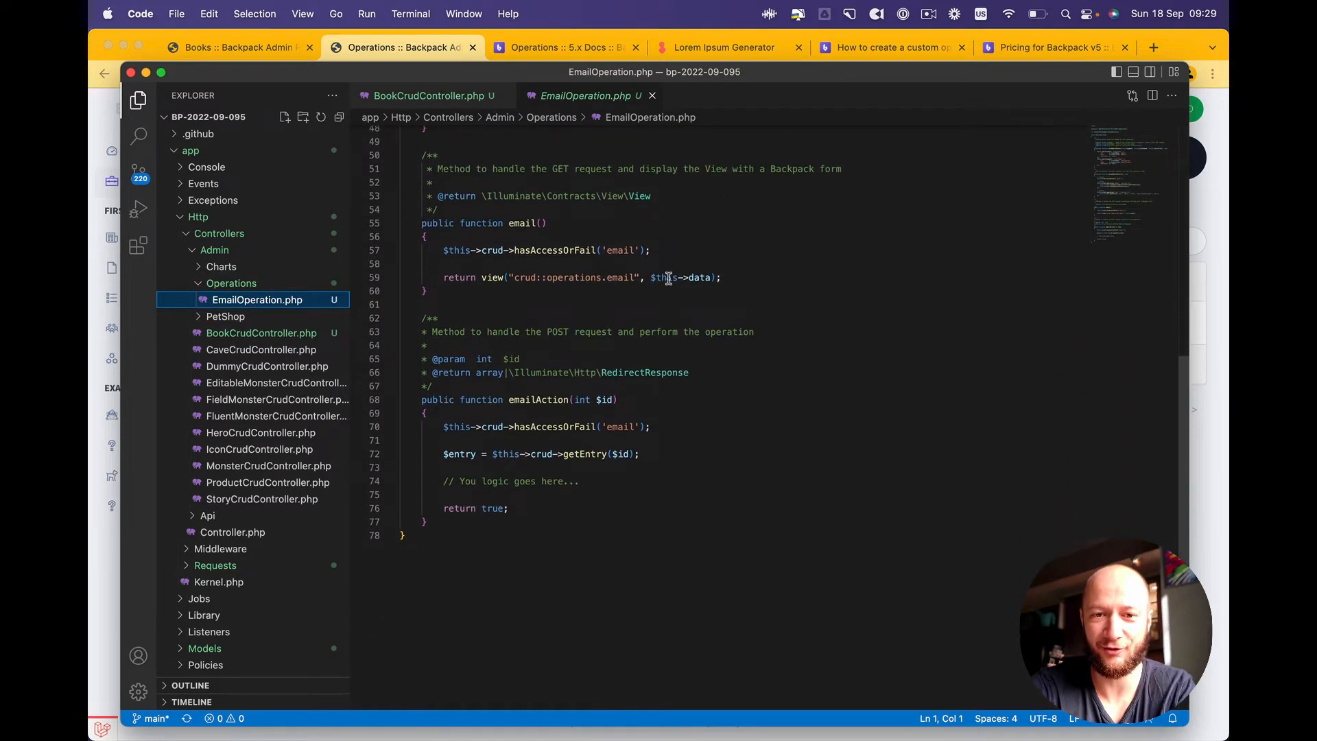
pyautogui.scroll(8, 668, 278)
pyautogui.scroll(6, 669, 278)
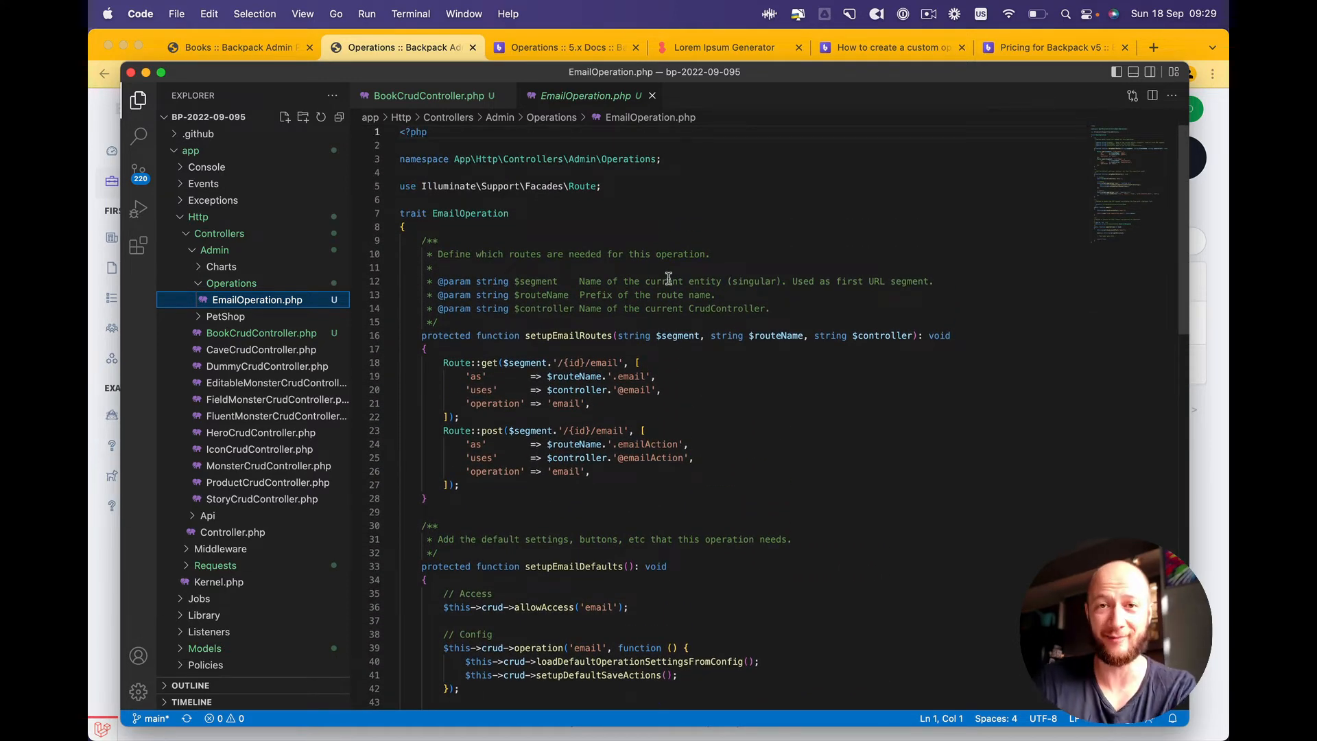
pyautogui.scroll(-14, 669, 278)
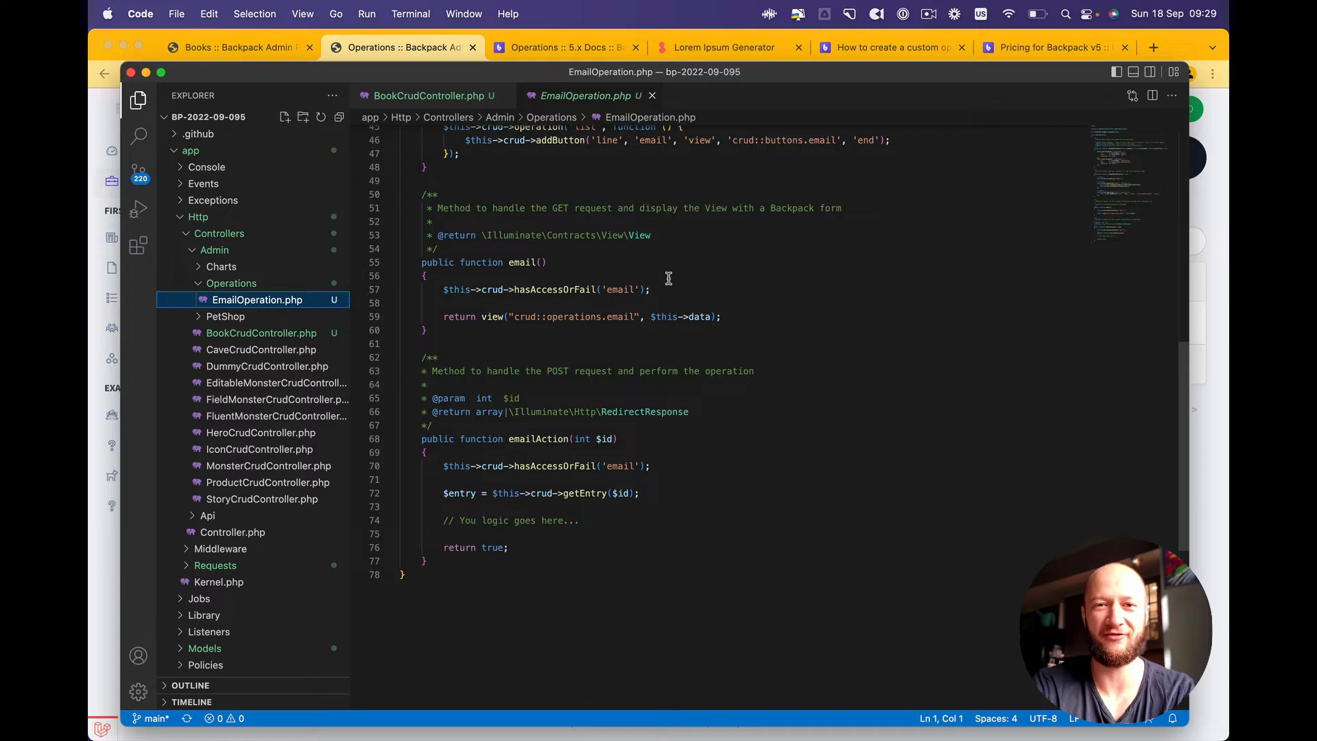
# Switch back to Chromium and open the form for adding a new book in the Books CRUD.
pyautogui.press('super+Tab')
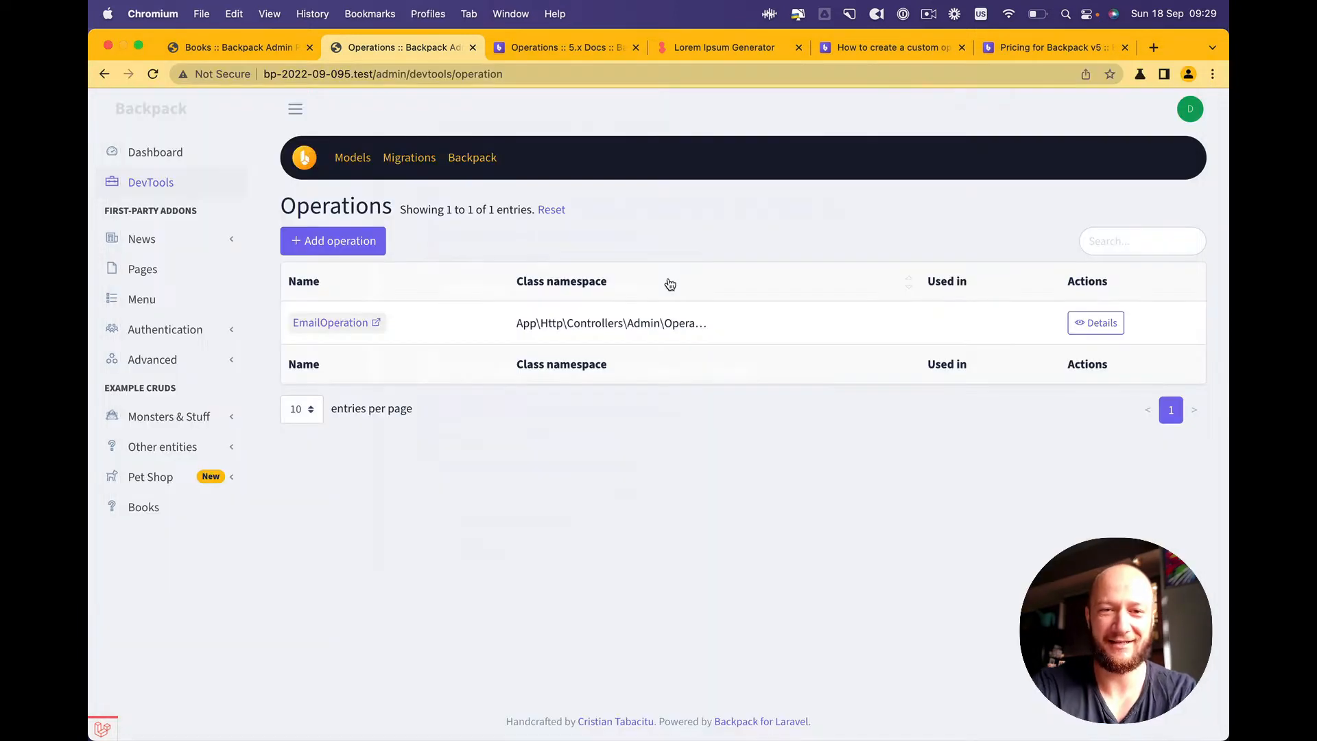
pyautogui.click(147, 508)
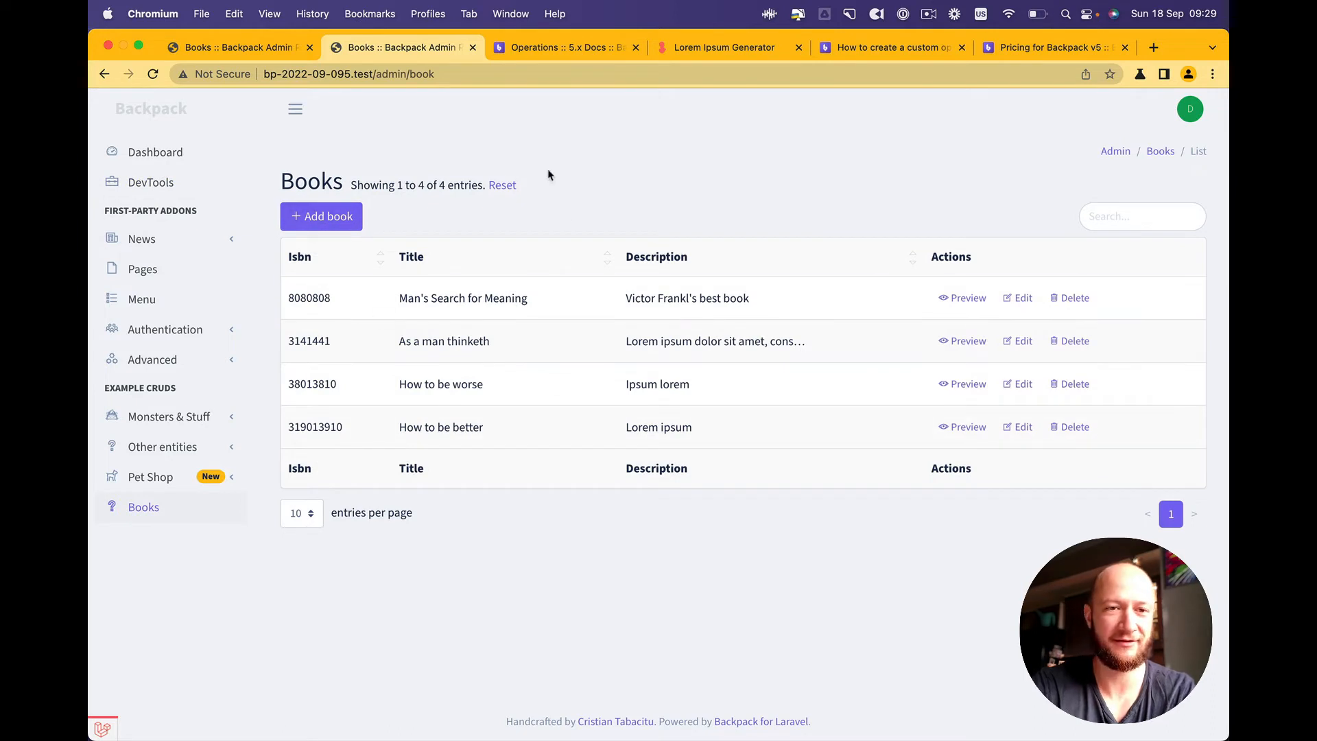
pyautogui.click(355, 218)
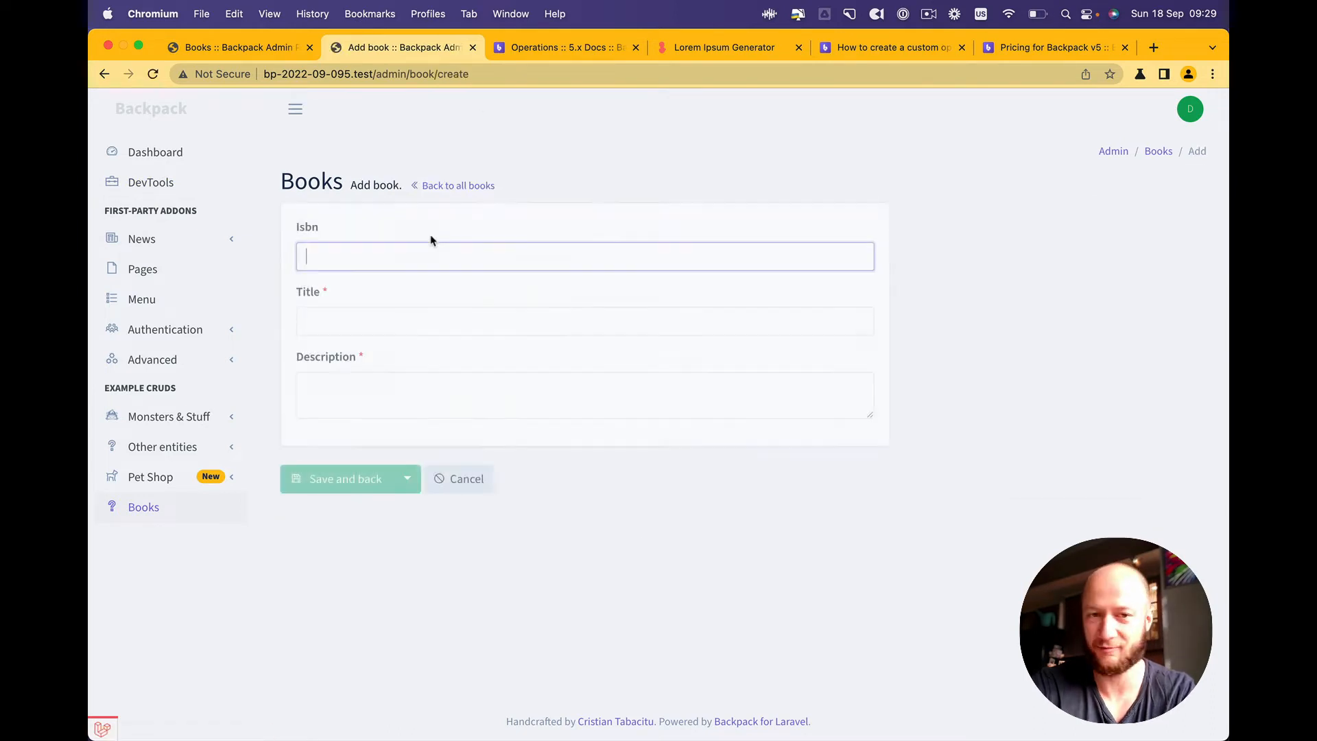
# Open DevTools and start adding a new custom operation.
pyautogui.click(206, 183)
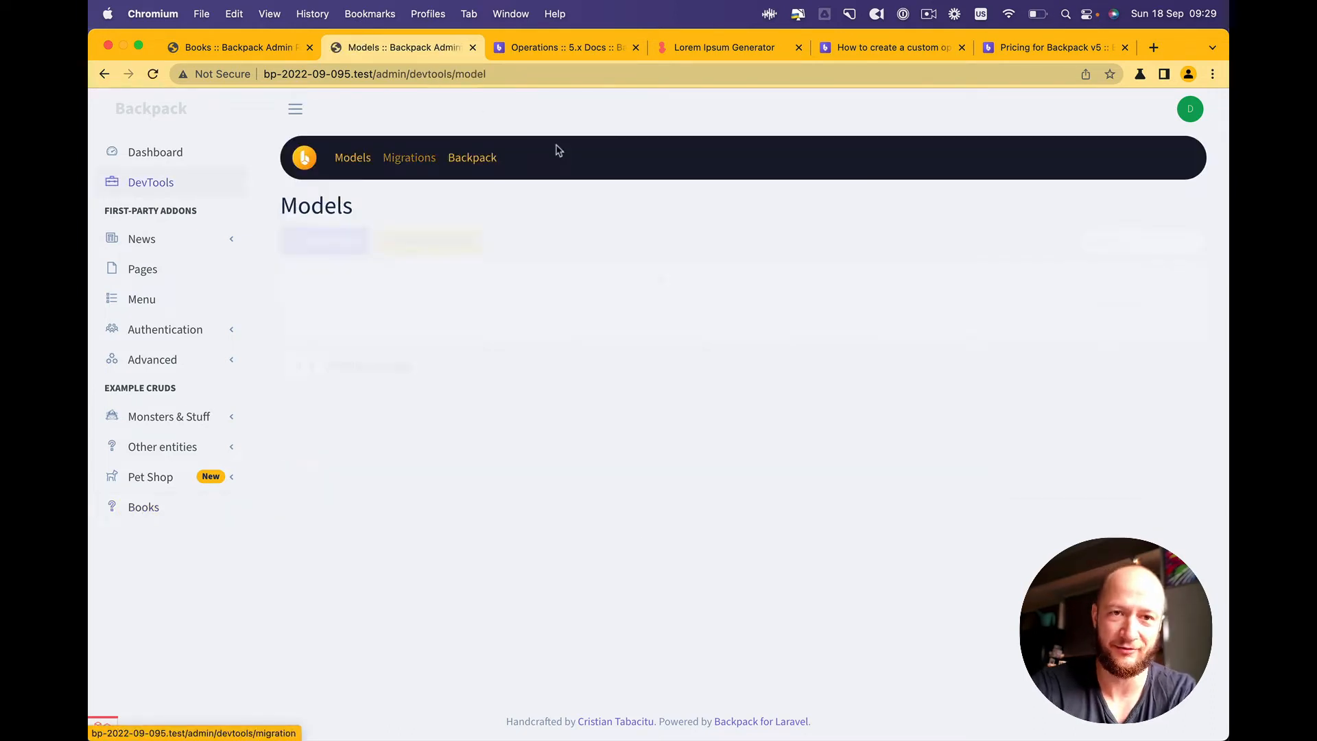
pyautogui.click(277, 54)
pyautogui.press('super+r')
pyautogui.click(403, 56)
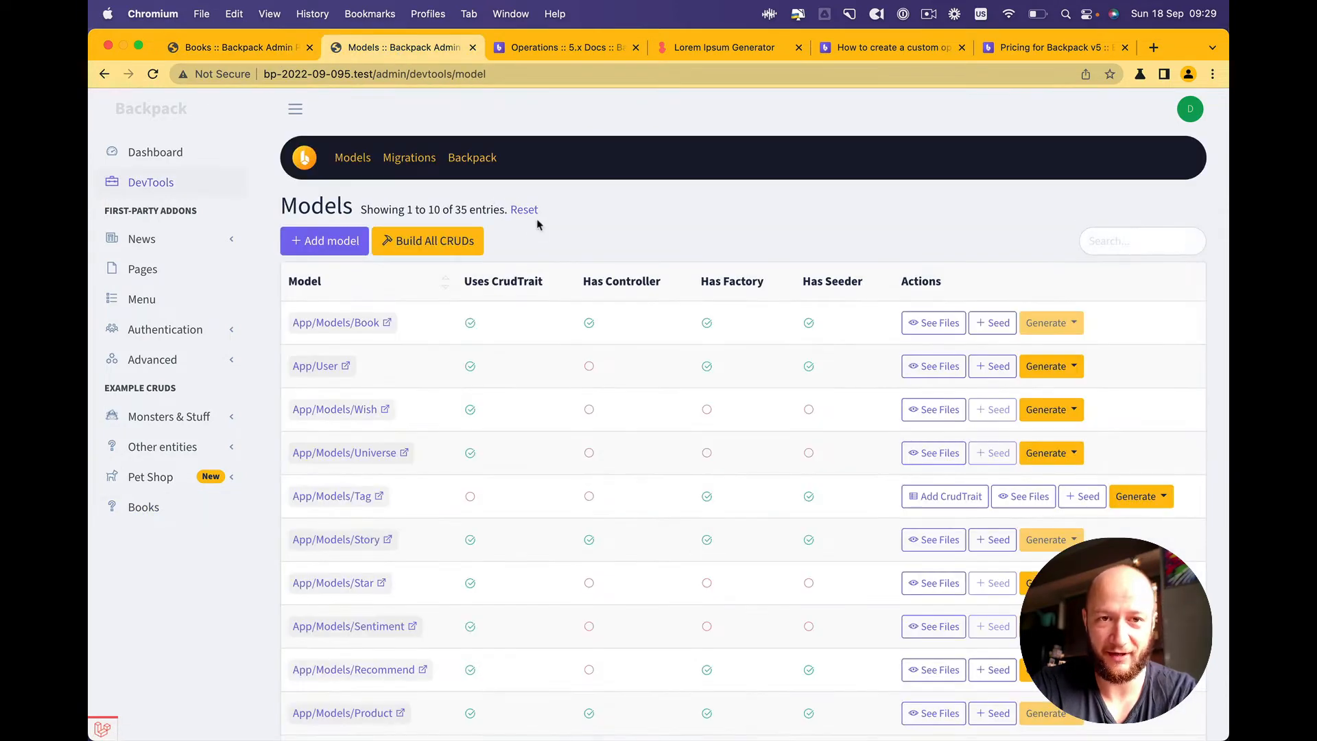
pyautogui.click(464, 173)
pyautogui.click(492, 219)
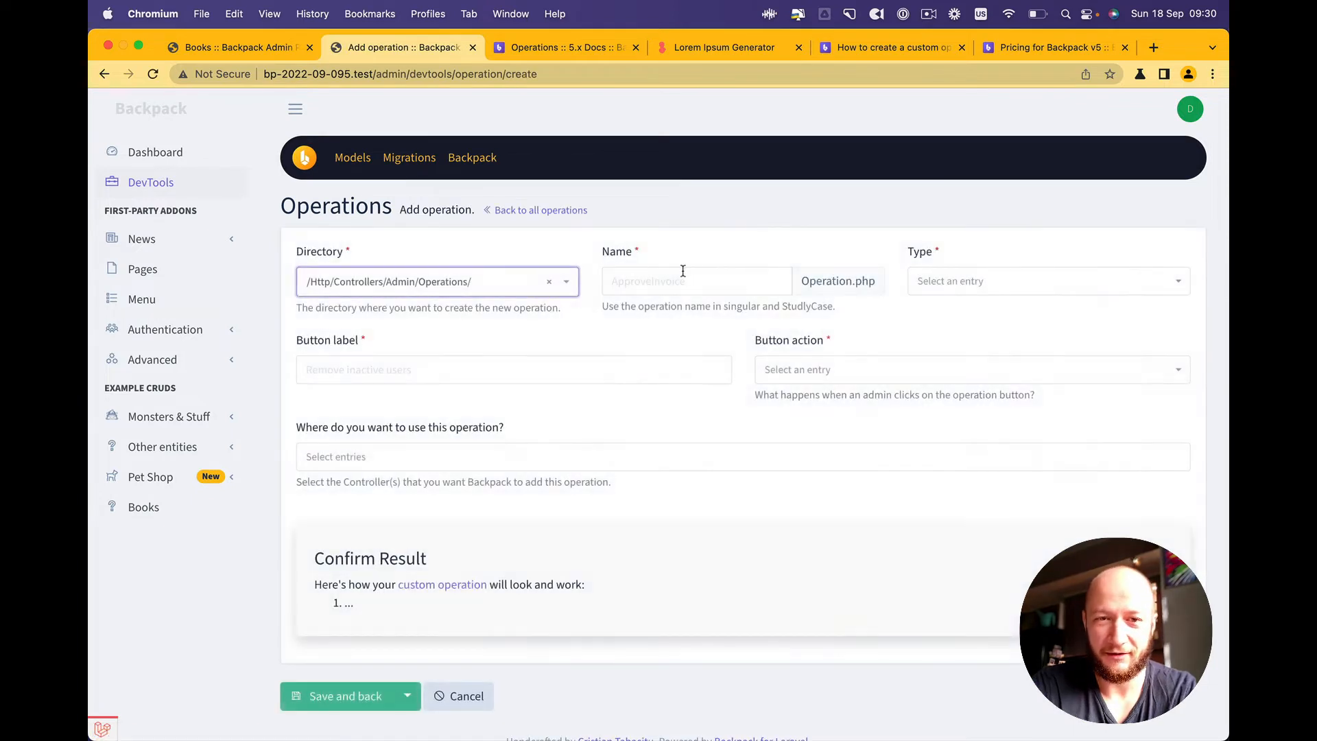
# Name the operation Archive and set its type to Line - e.g. "Publish".
pyautogui.click(683, 274)
pyautogui.click(670, 288)
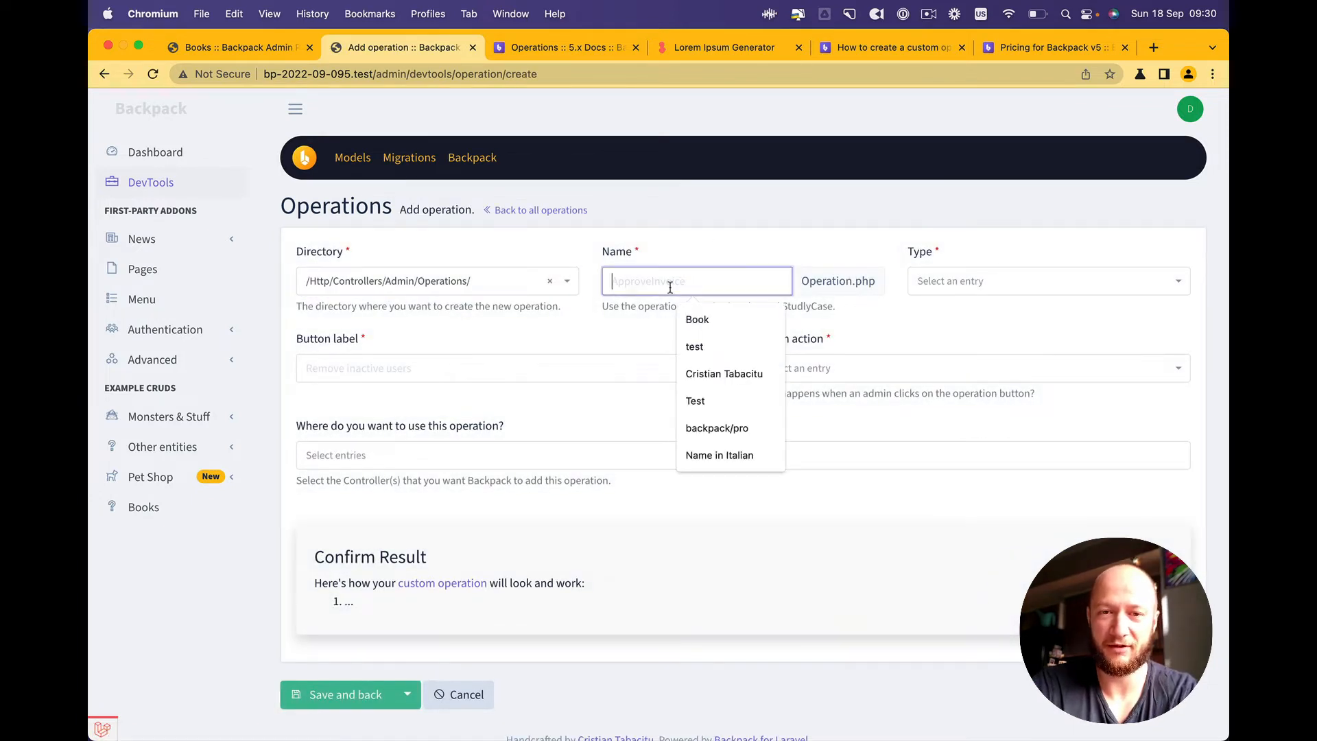
pyautogui.write('Arhive')
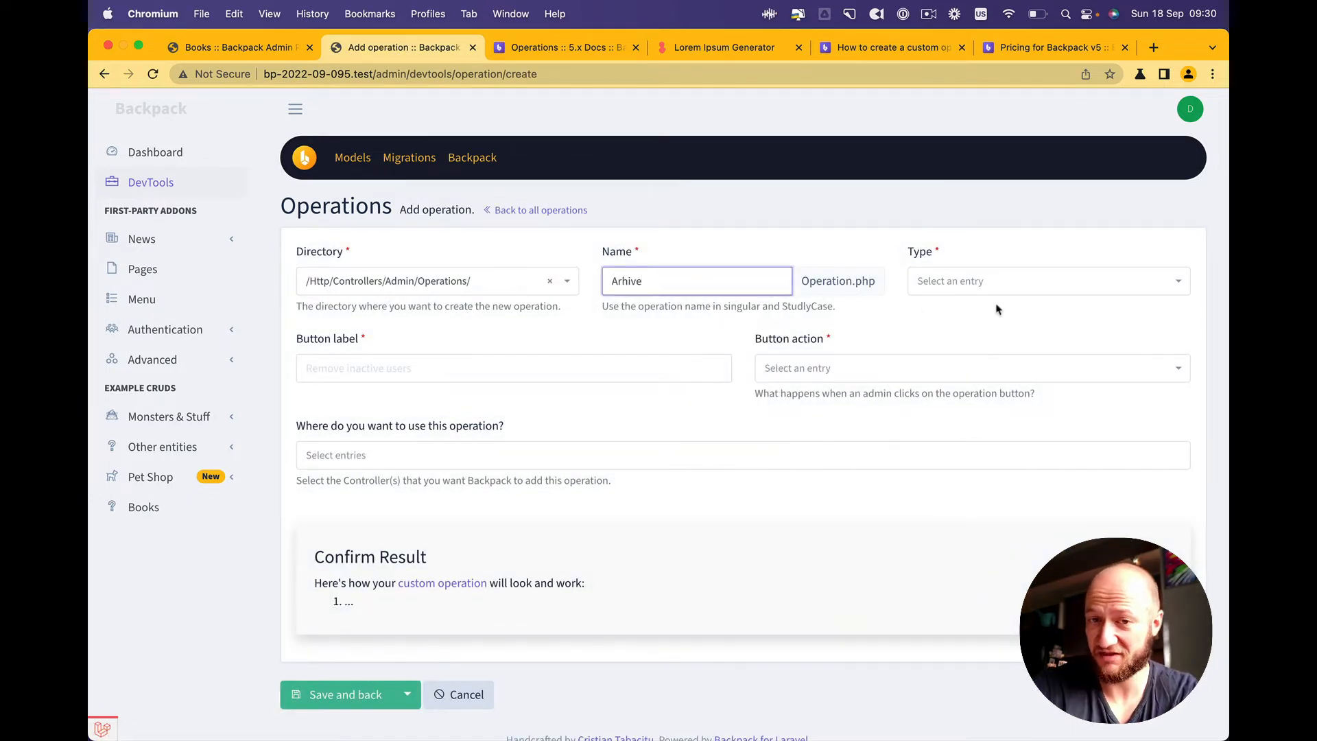
pyautogui.press('super+a')
pyautogui.write('Archive')
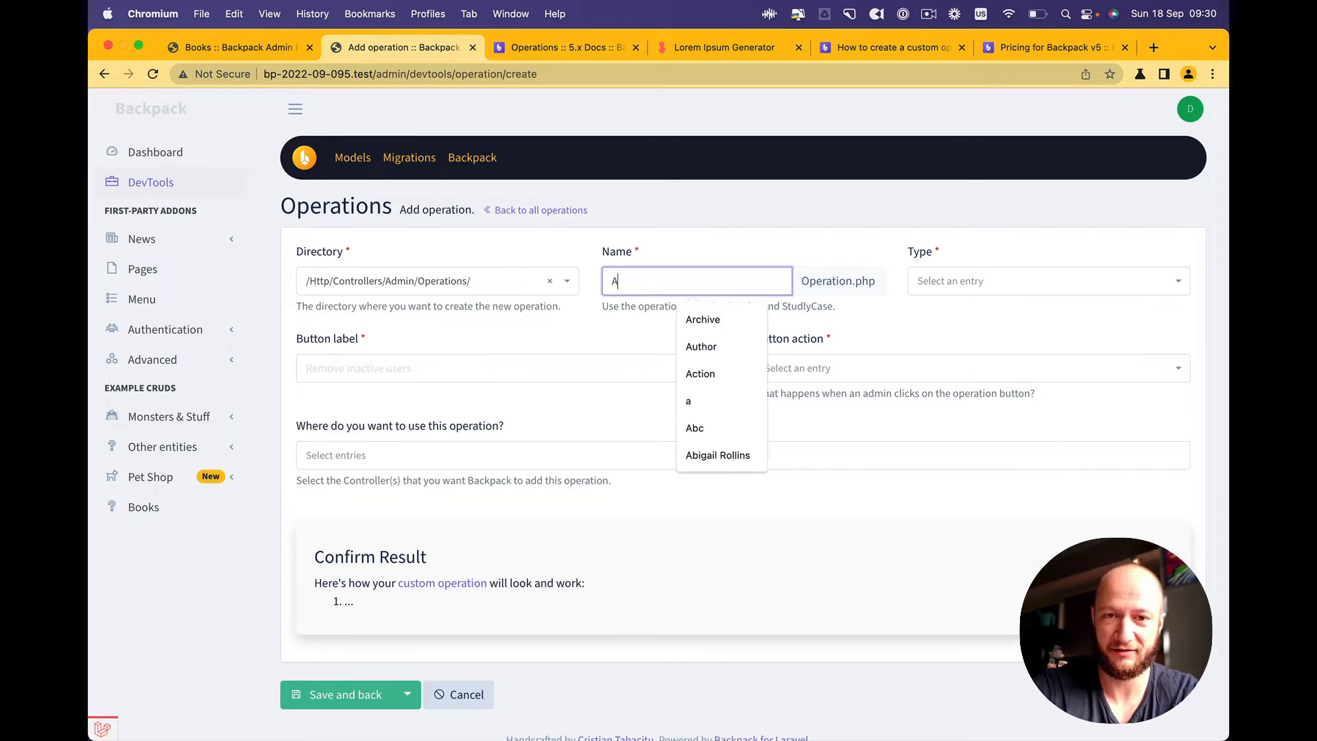
pyautogui.click(975, 281)
pyautogui.click(992, 365)
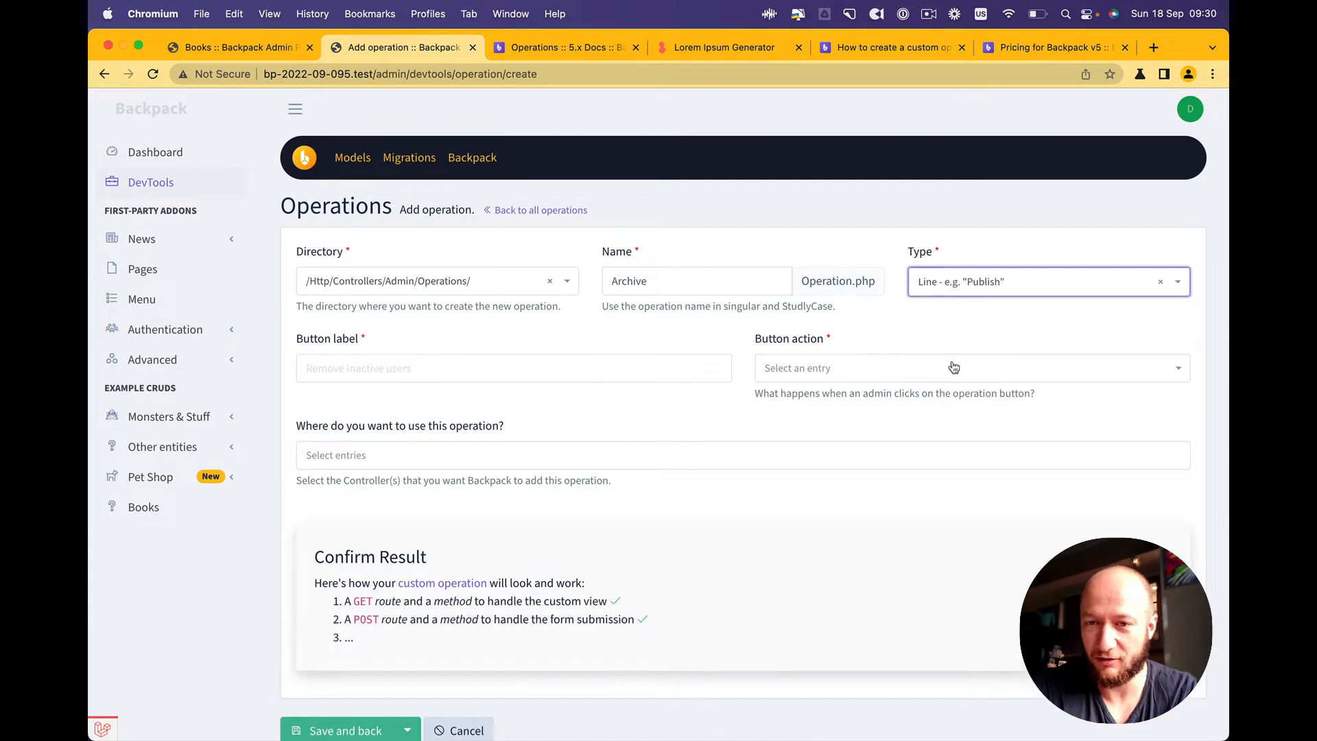
# Label the button Archive and have it make an AJAX call to a POST route after showing a confirmation message.
pyautogui.click(498, 375)
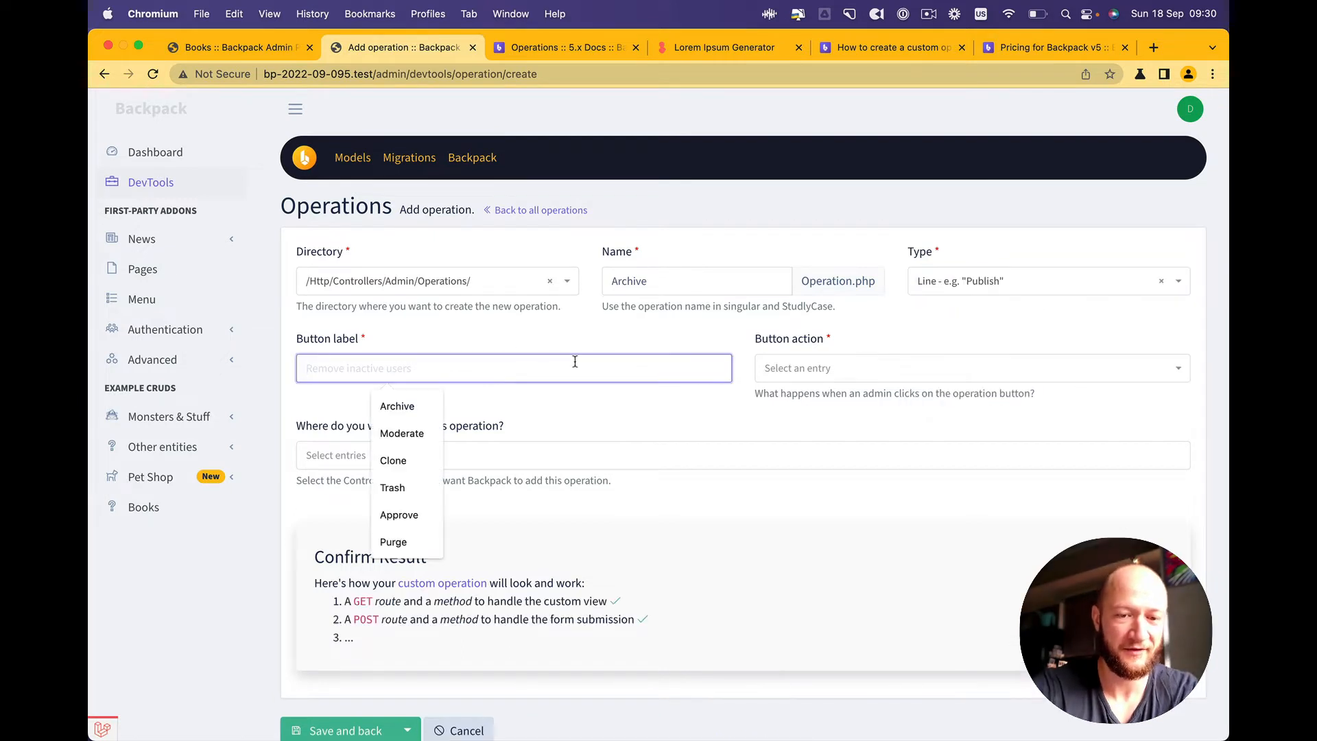
pyautogui.write('Archive')
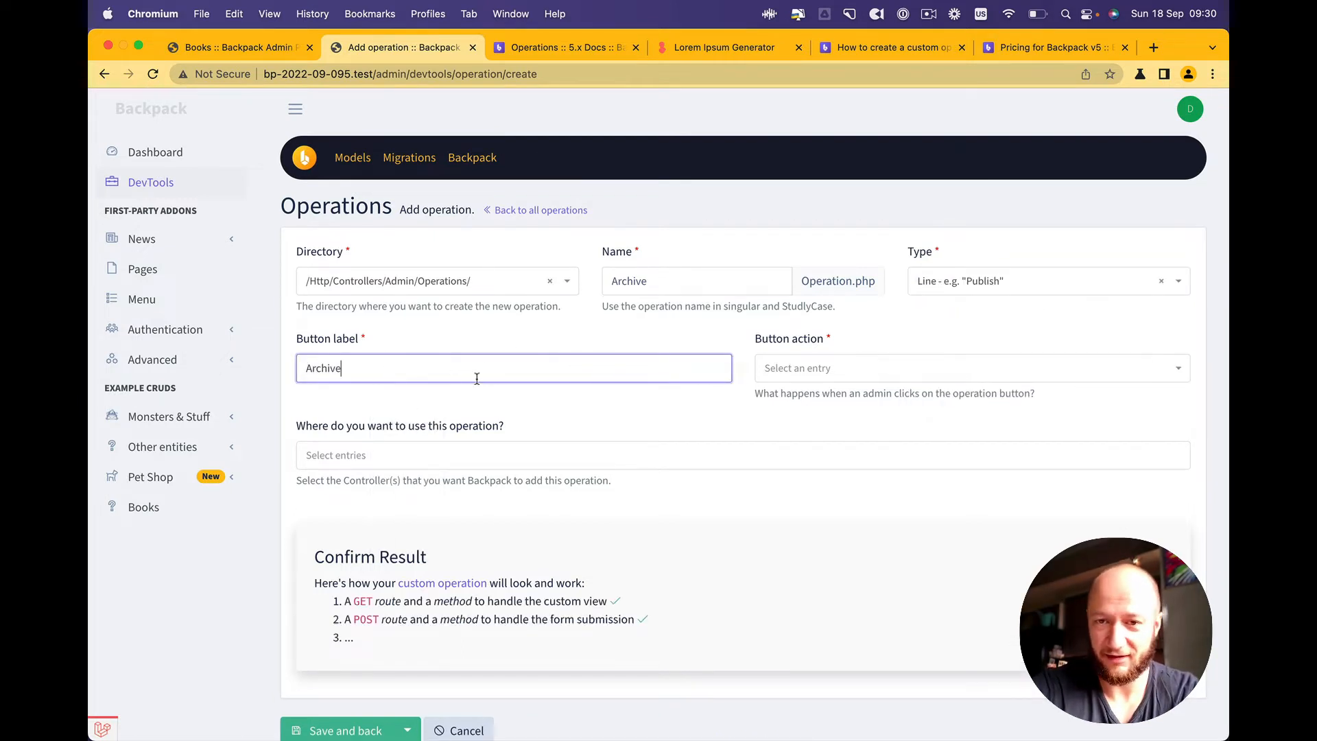
pyautogui.press('Tab')
pyautogui.click(849, 382)
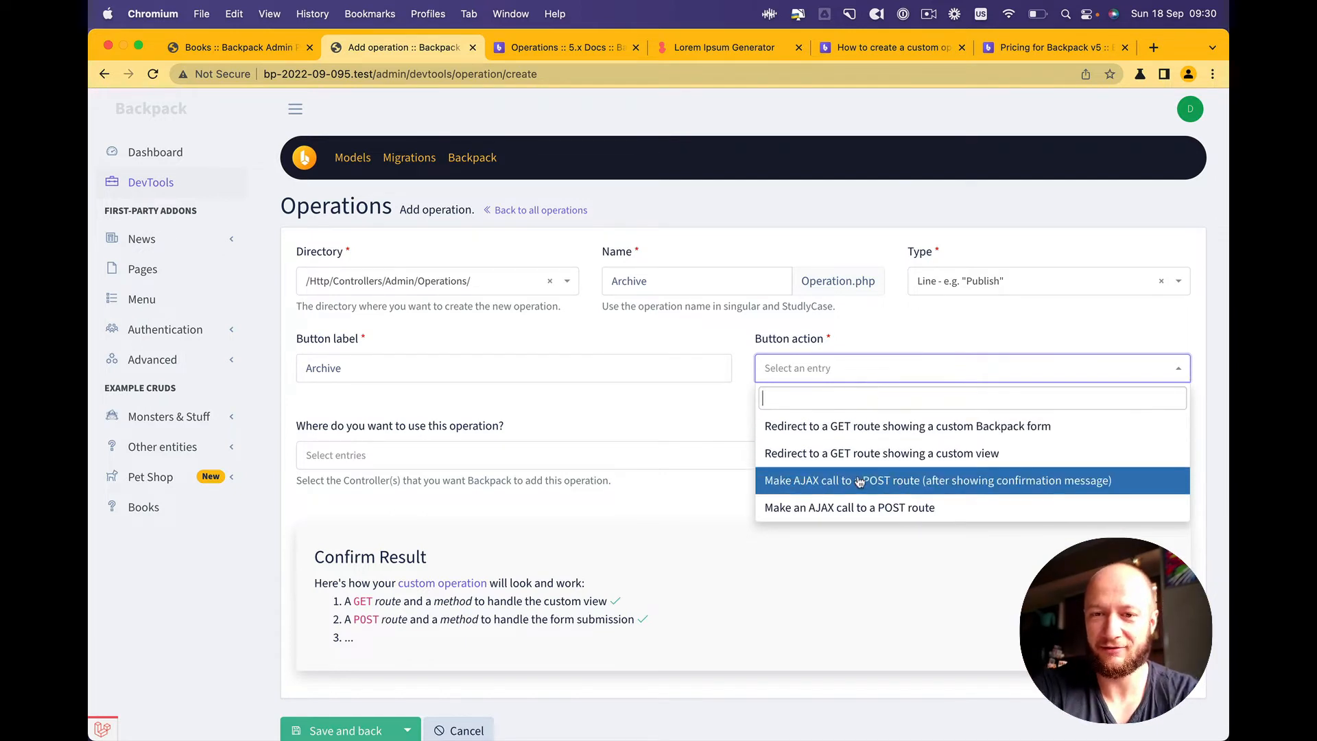
pyautogui.click(1081, 482)
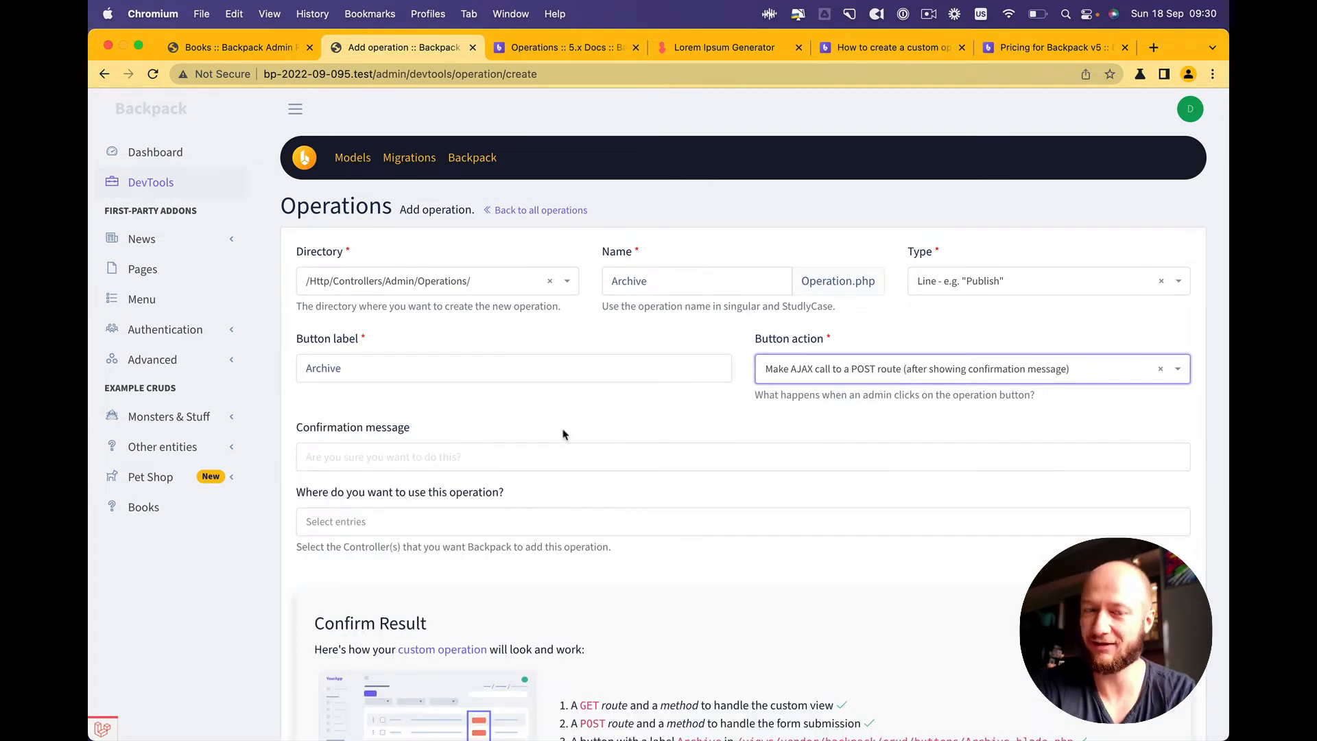
# Enter the confirmation message "Are you sure you want to archive this item?".
pyautogui.click(524, 455)
pyautogui.write('Ar')
pyautogui.press('super+a')
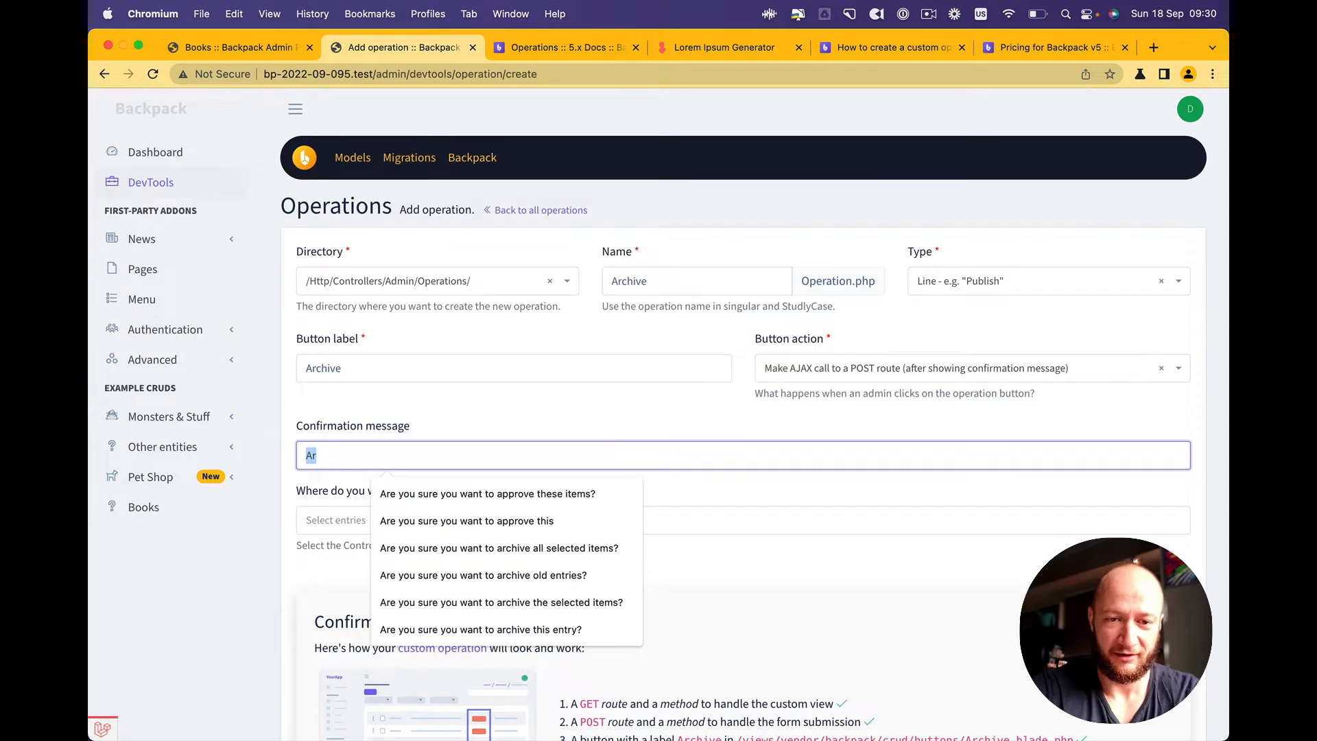
pyautogui.write('Are y')
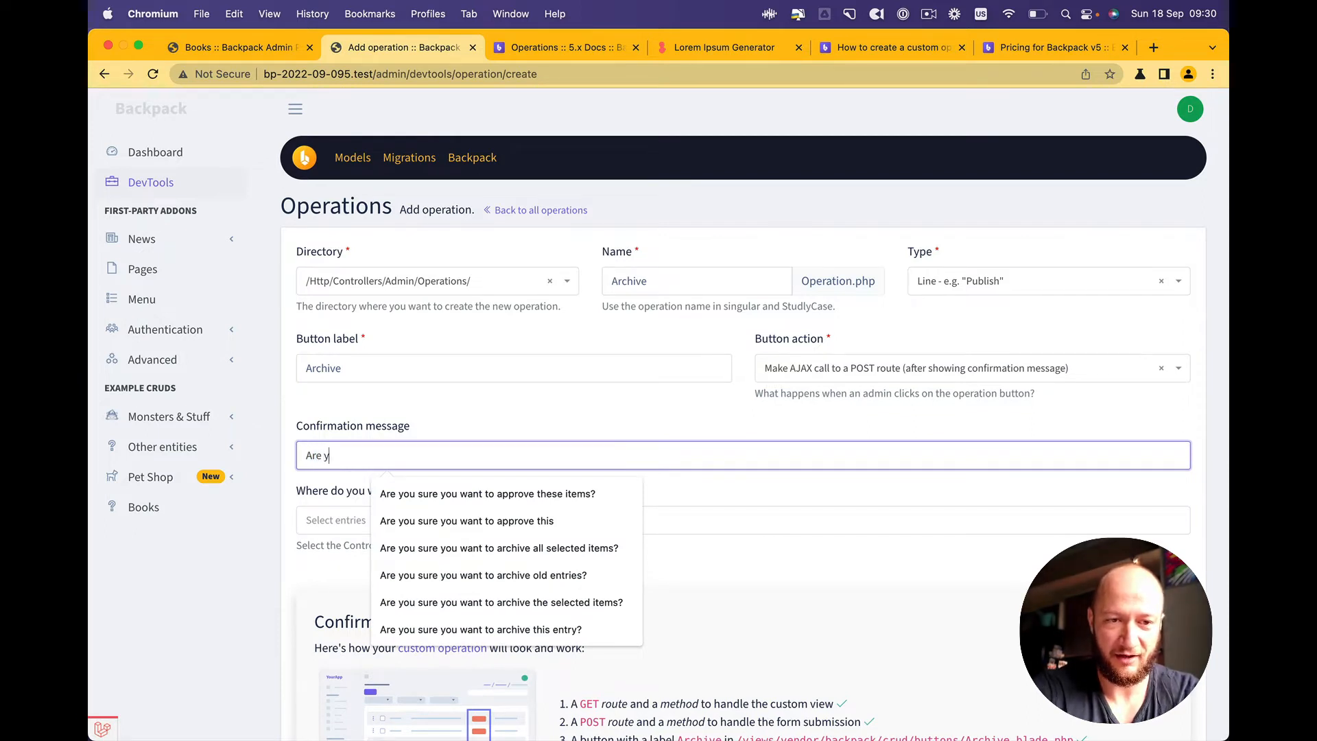
pyautogui.write('ou sure you want to ')
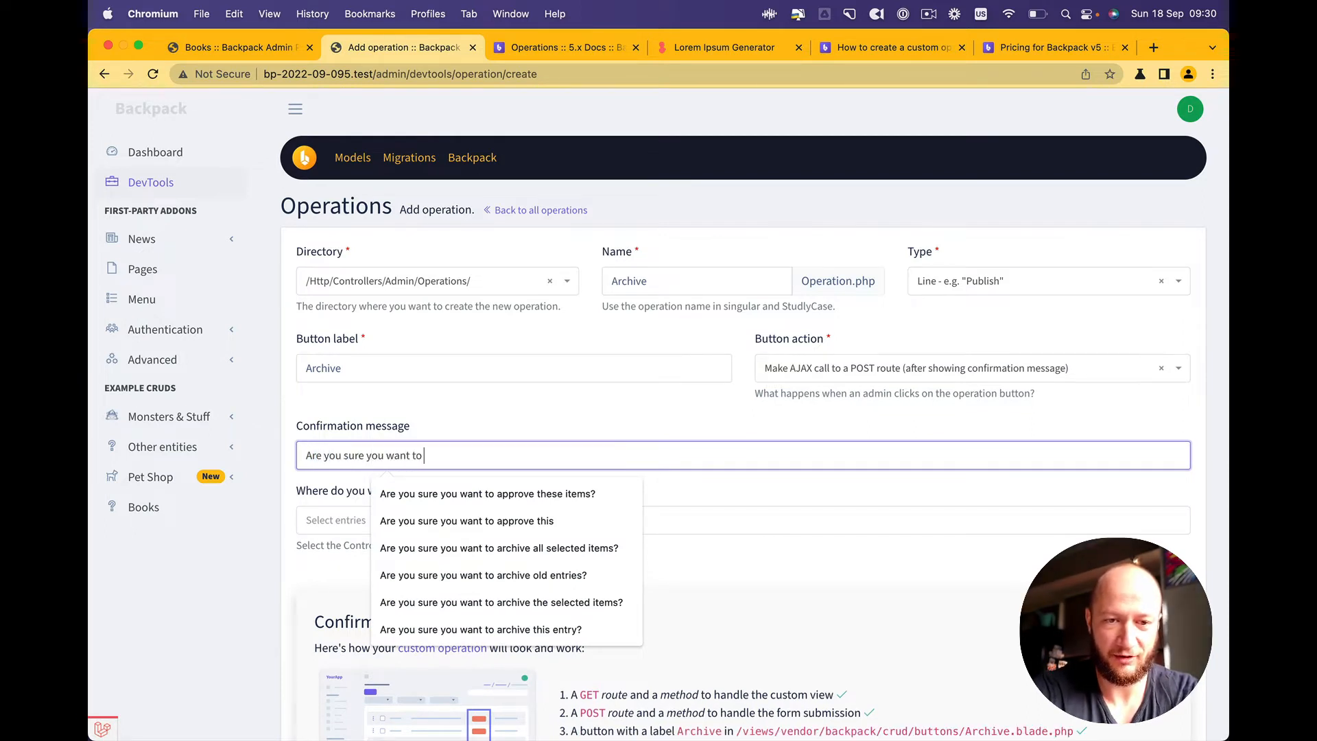
pyautogui.write('archive this item')
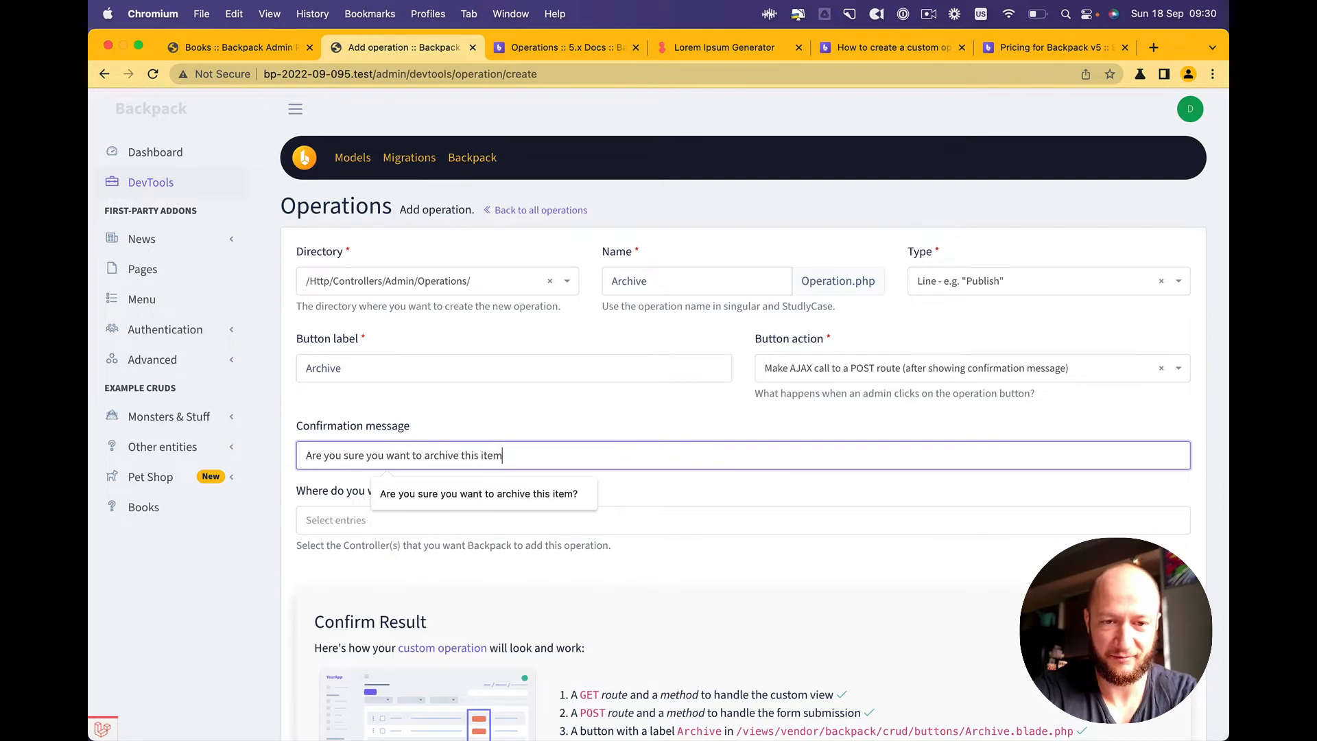
pyautogui.press('Down')
pyautogui.press('Return')
# Use the operation in BookCrudController.php, review the Confirm Result section, and save the operation.
pyautogui.scroll(-1, 596, 412)
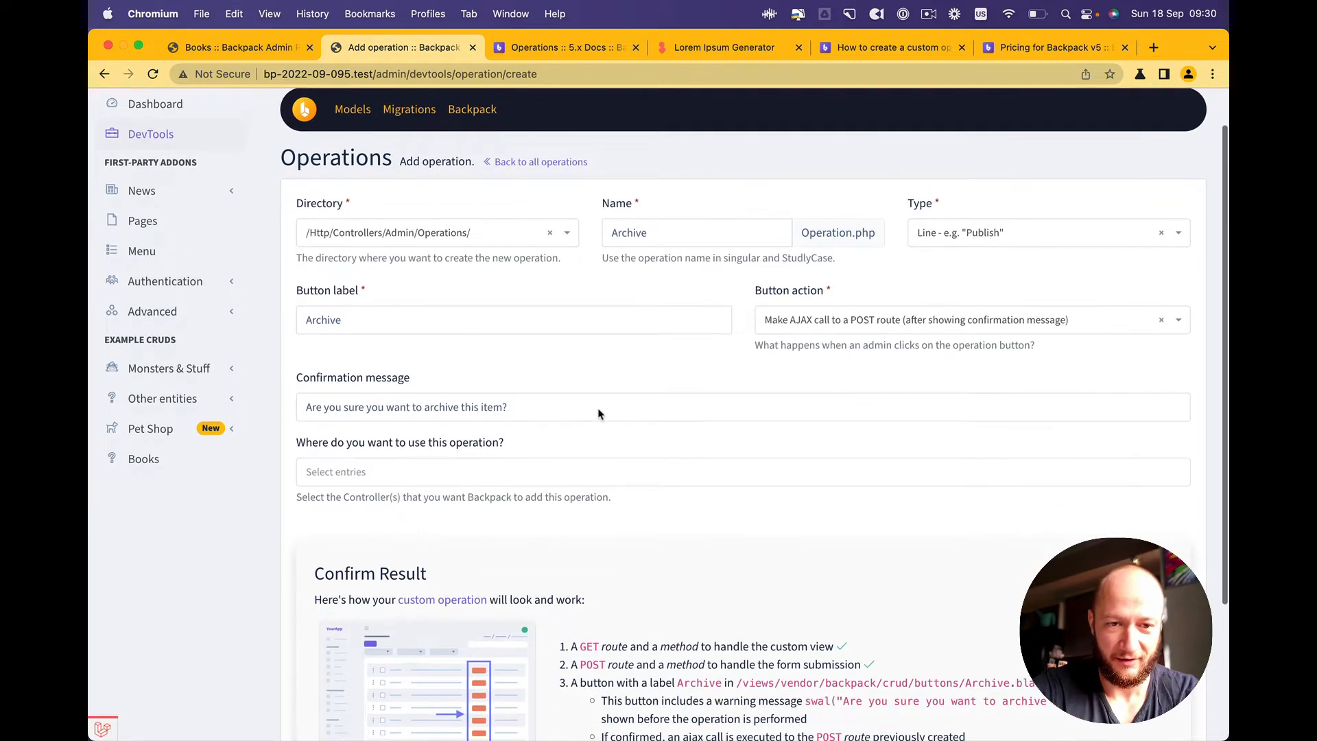
pyautogui.click(532, 471)
pyautogui.click(417, 501)
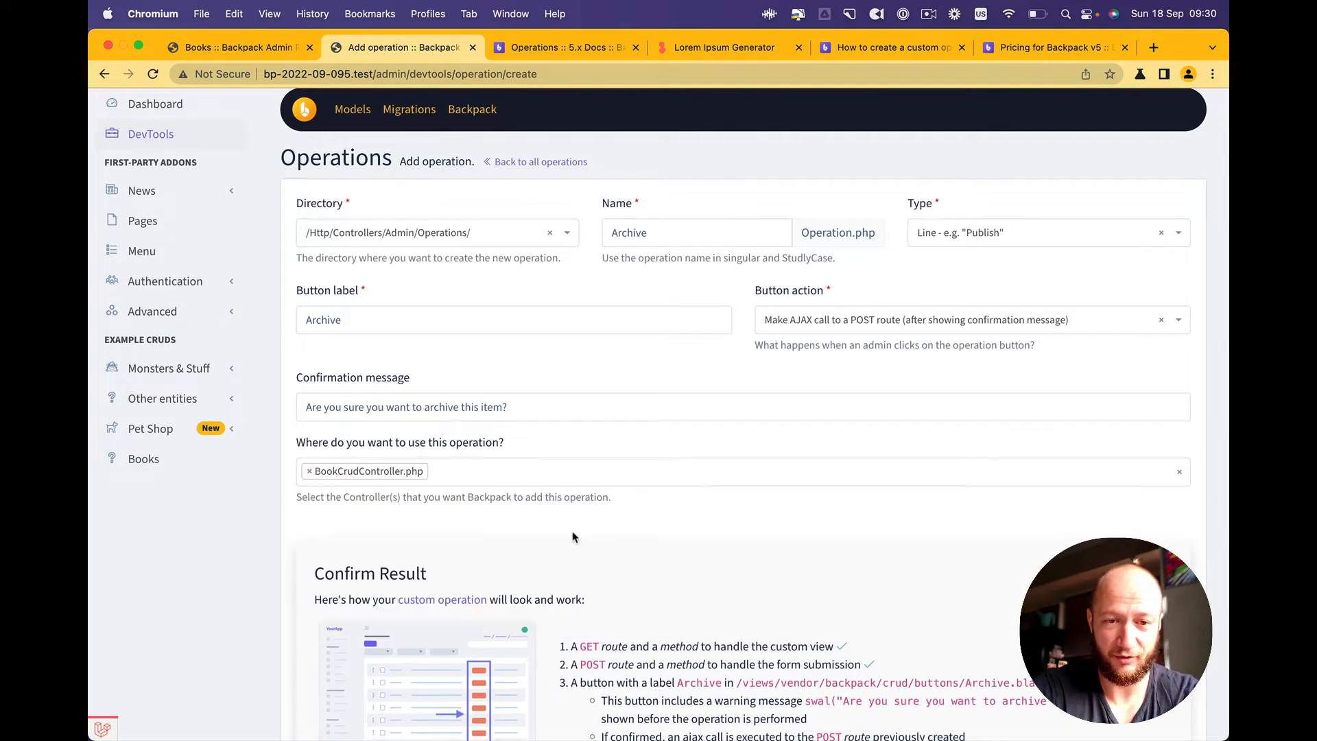
pyautogui.scroll(-3, 572, 534)
pyautogui.moveTo(570, 486); pyautogui.dragTo(675, 596)
pyautogui.click(676, 597)
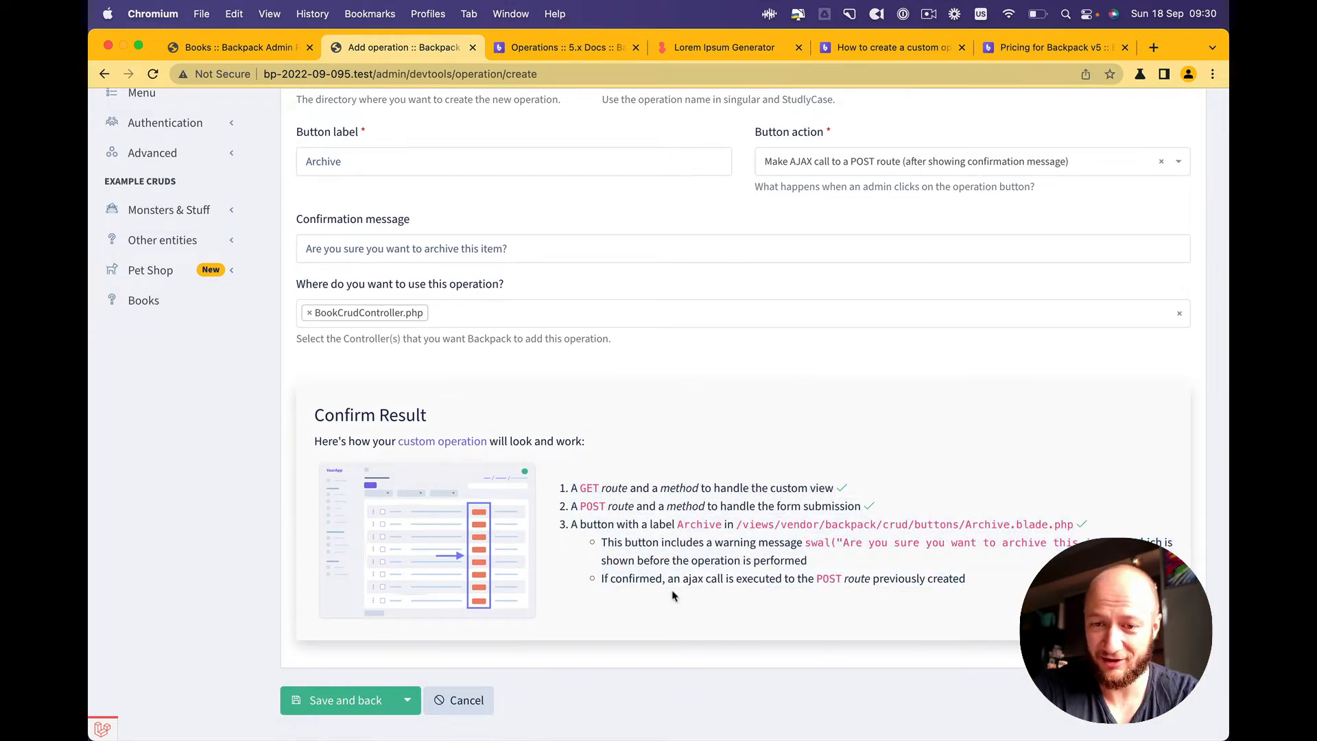
pyautogui.click(344, 698)
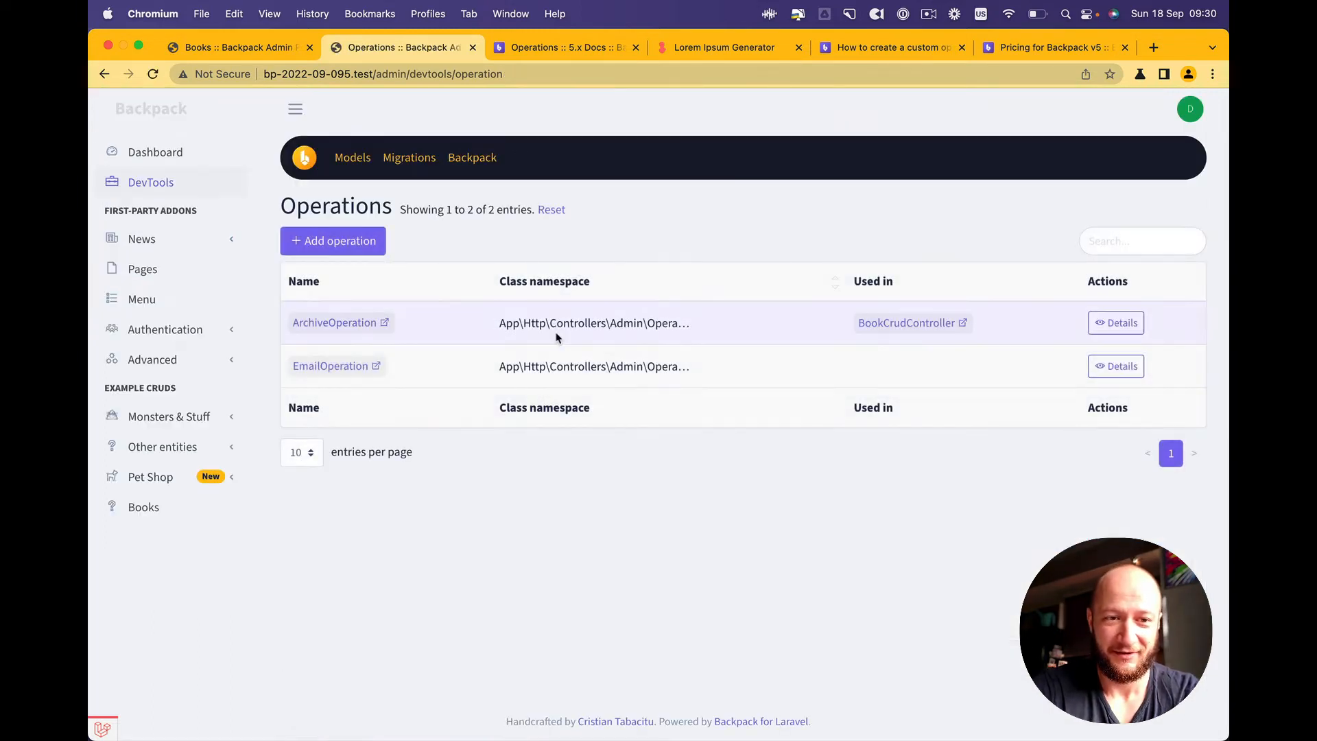
# Open the Books list and run the Archive operation on "As a man thinketh", accepting the warning.
pyautogui.click(172, 506)
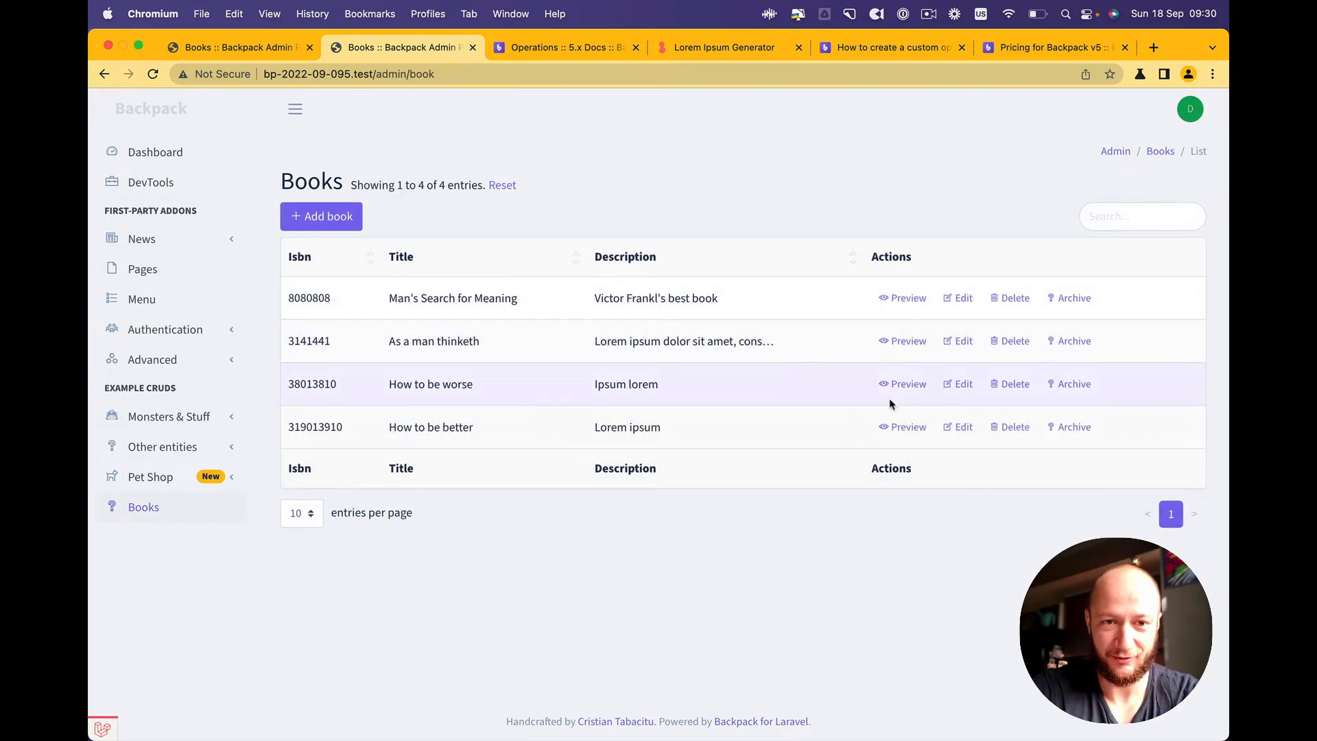
pyautogui.click(1074, 342)
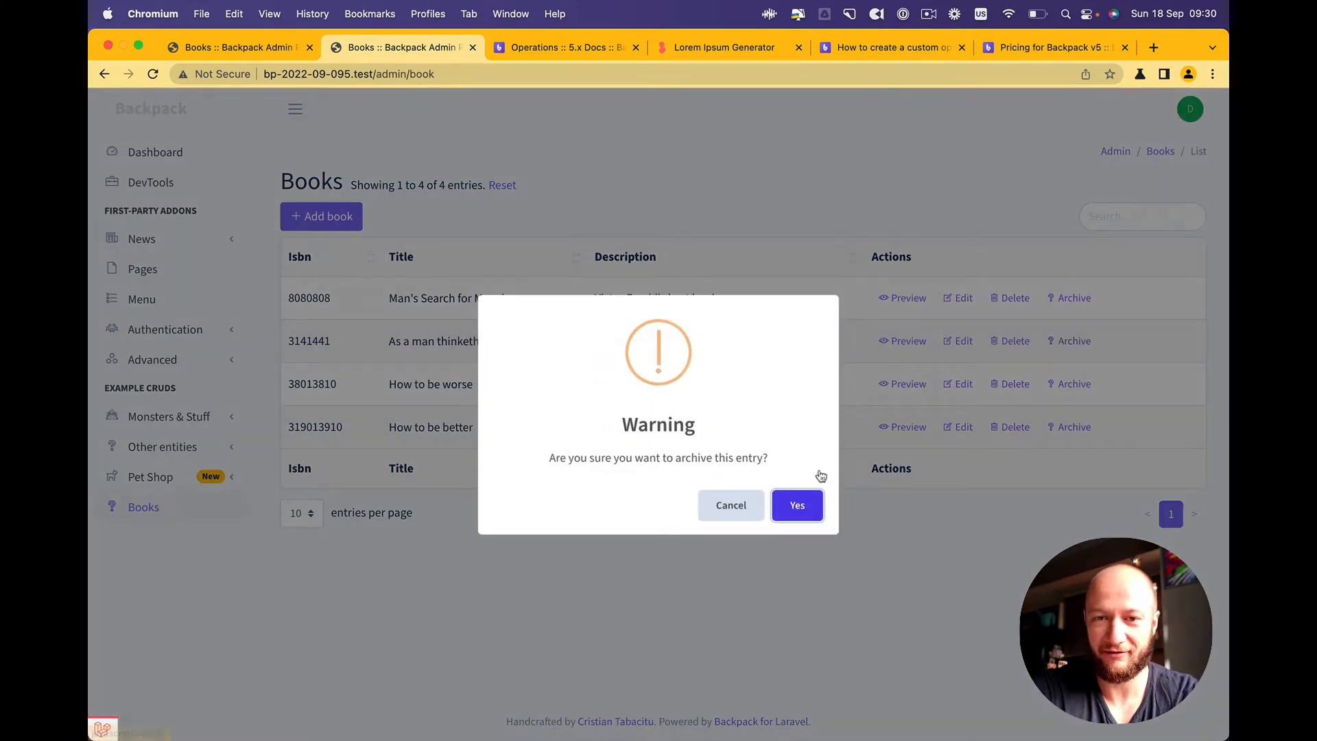
pyautogui.click(809, 511)
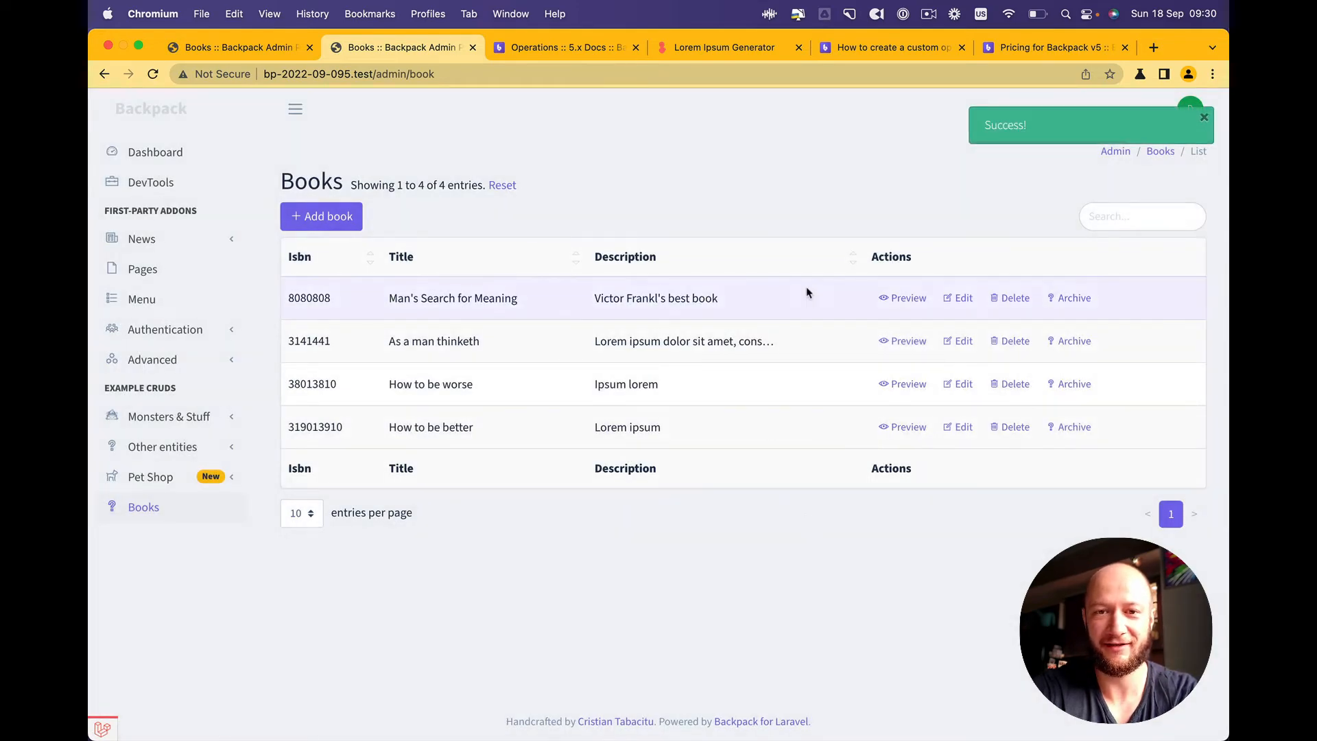
# Switch to Visual Studio Code, open ArchiveOperation.php in the Operations folder, and review its route, default settings and action method.
pyautogui.press('super+Tab')
pyautogui.press('super+Tab')
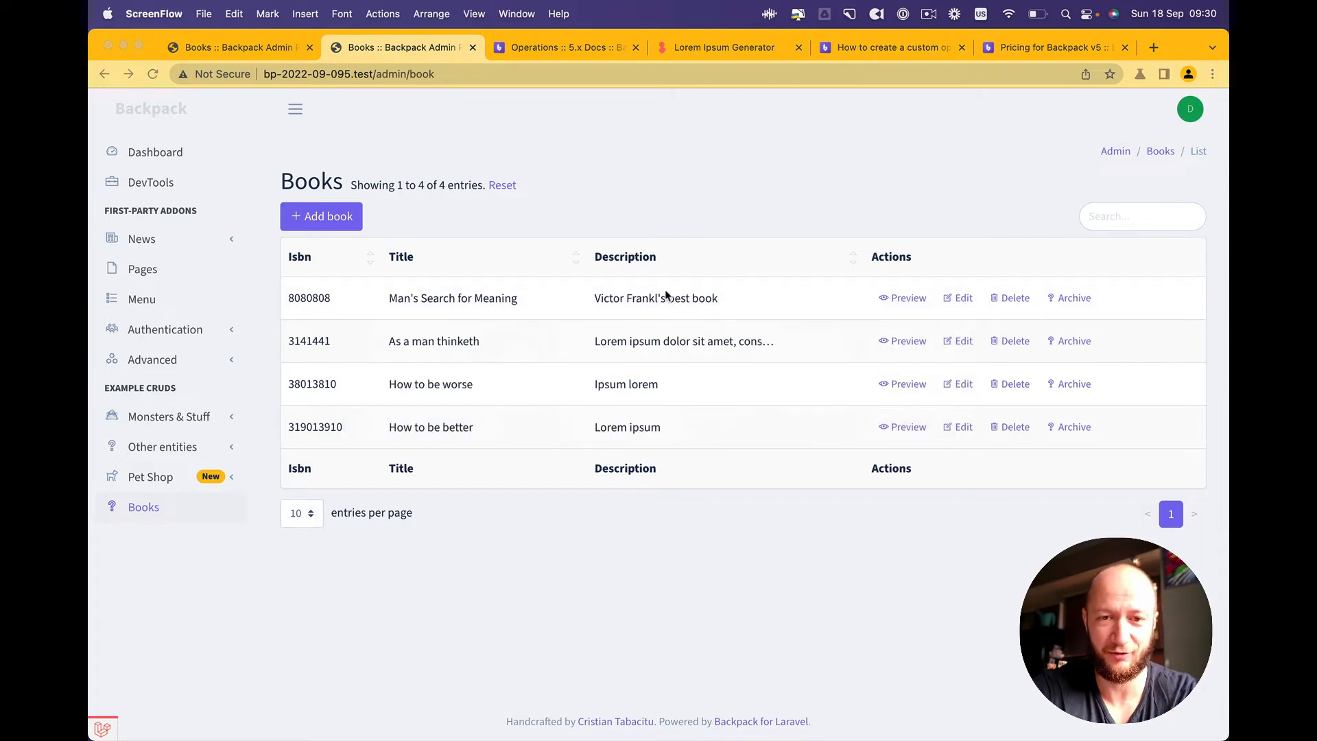
pyautogui.press('super+Tab')
pyautogui.press('super+Tab')
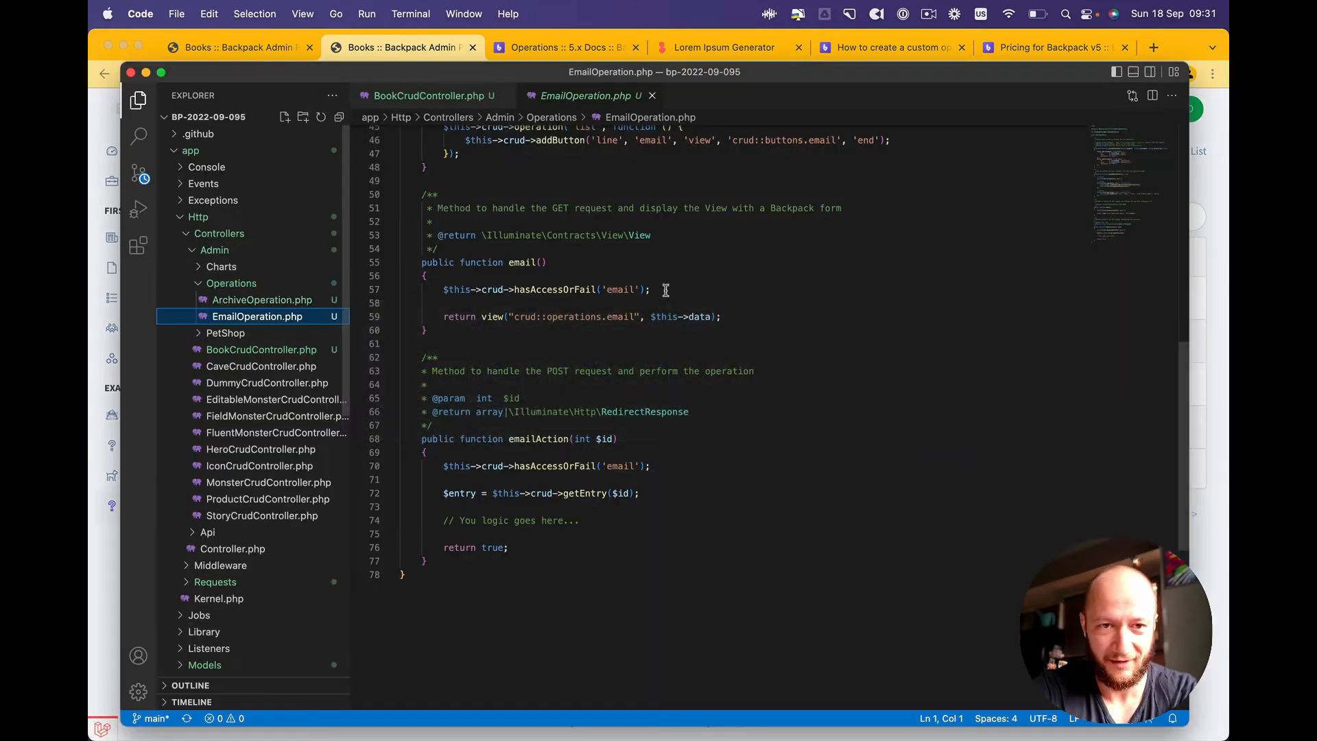
pyautogui.click(221, 302)
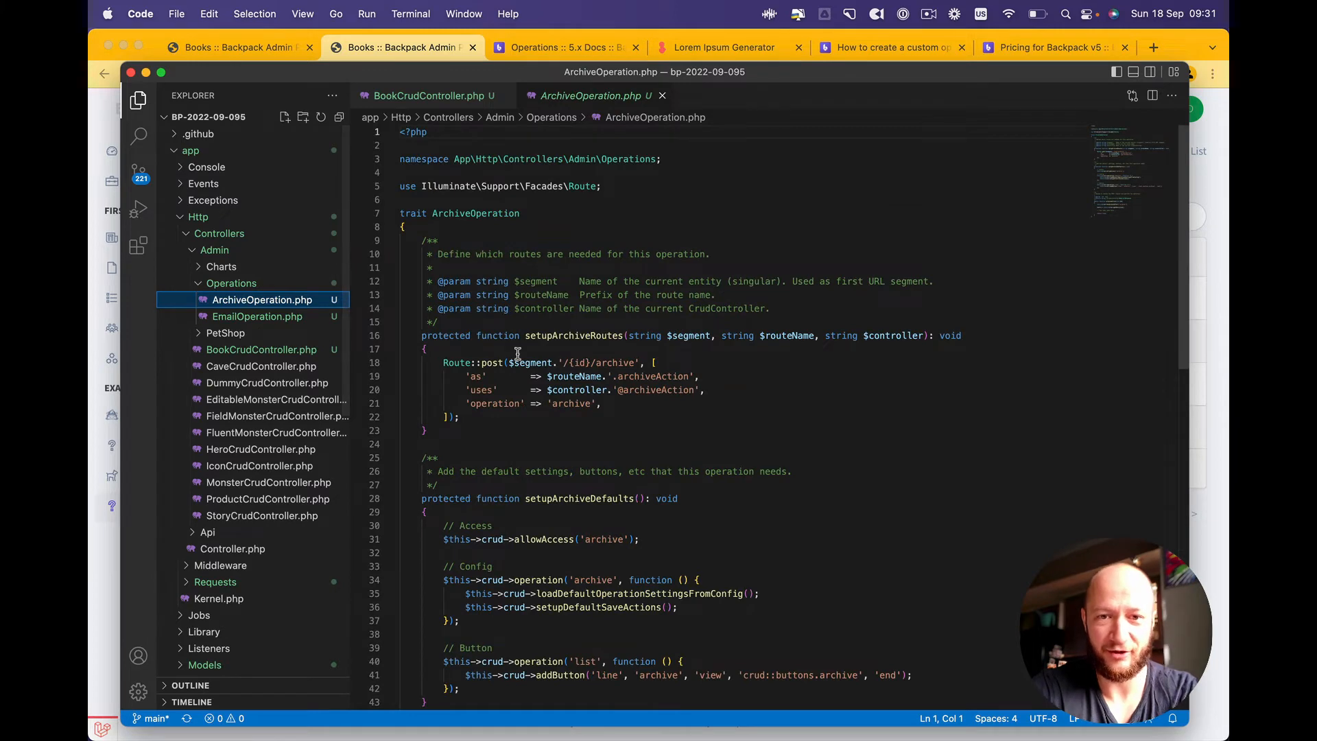
pyautogui.scroll(-5, 518, 353)
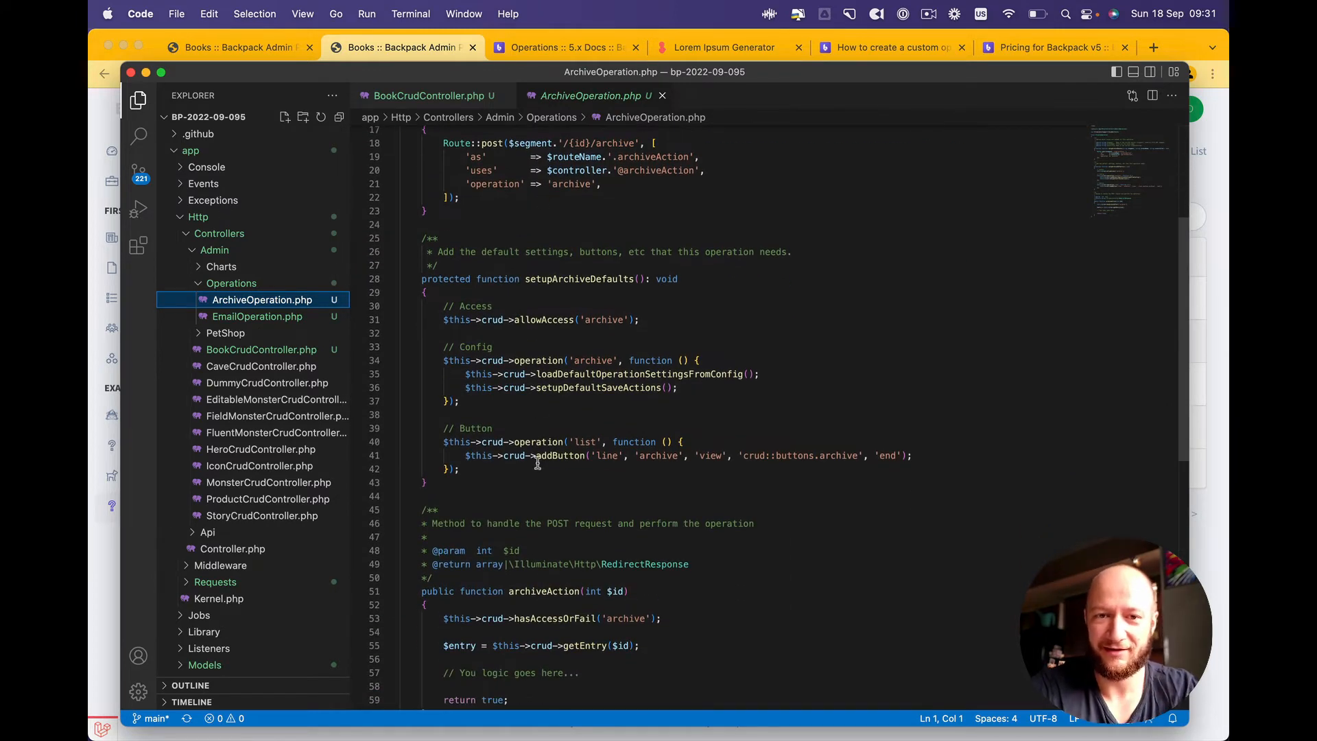
pyautogui.scroll(-5, 680, 479)
pyautogui.scroll(2, 672, 452)
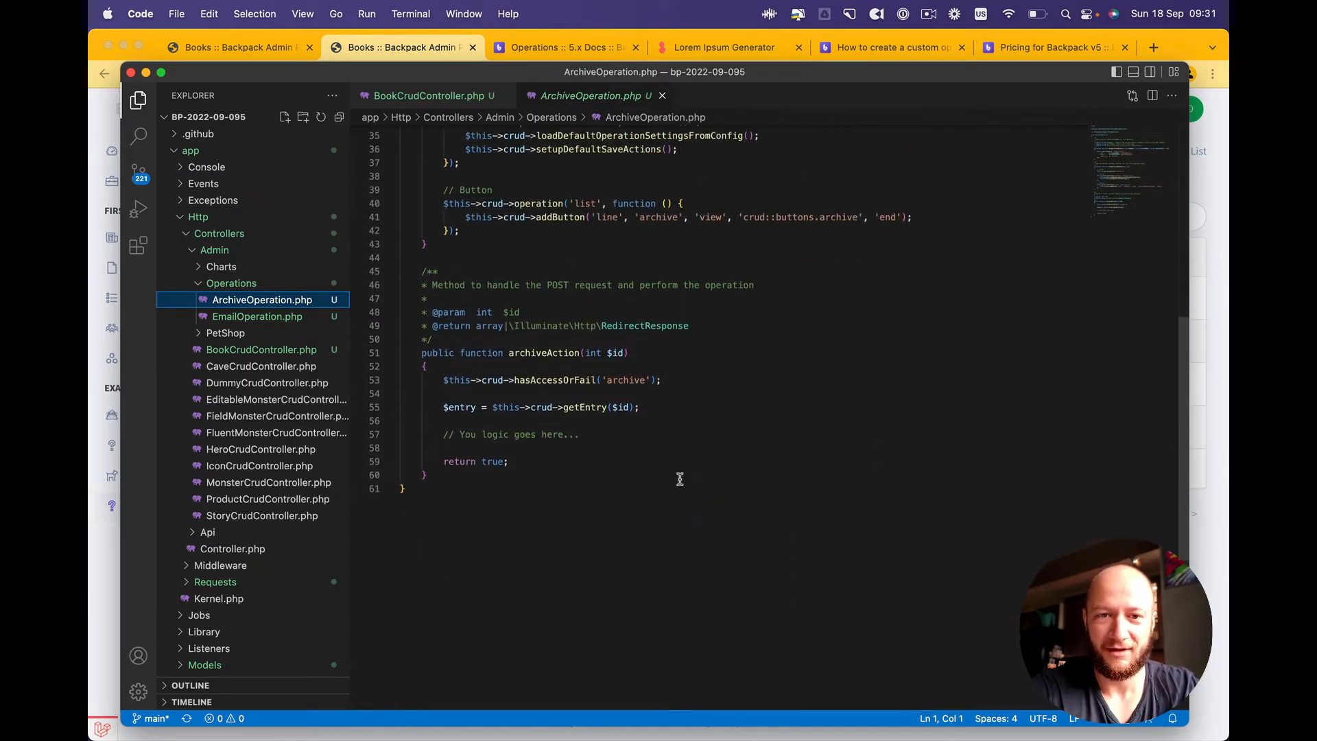
# Add the line $entry->archive(); below the "You logic goes here..." comment in the archiveAction method.
pyautogui.click(633, 429)
pyautogui.press('super+shift+Left')
pyautogui.press('super+shift+Left')
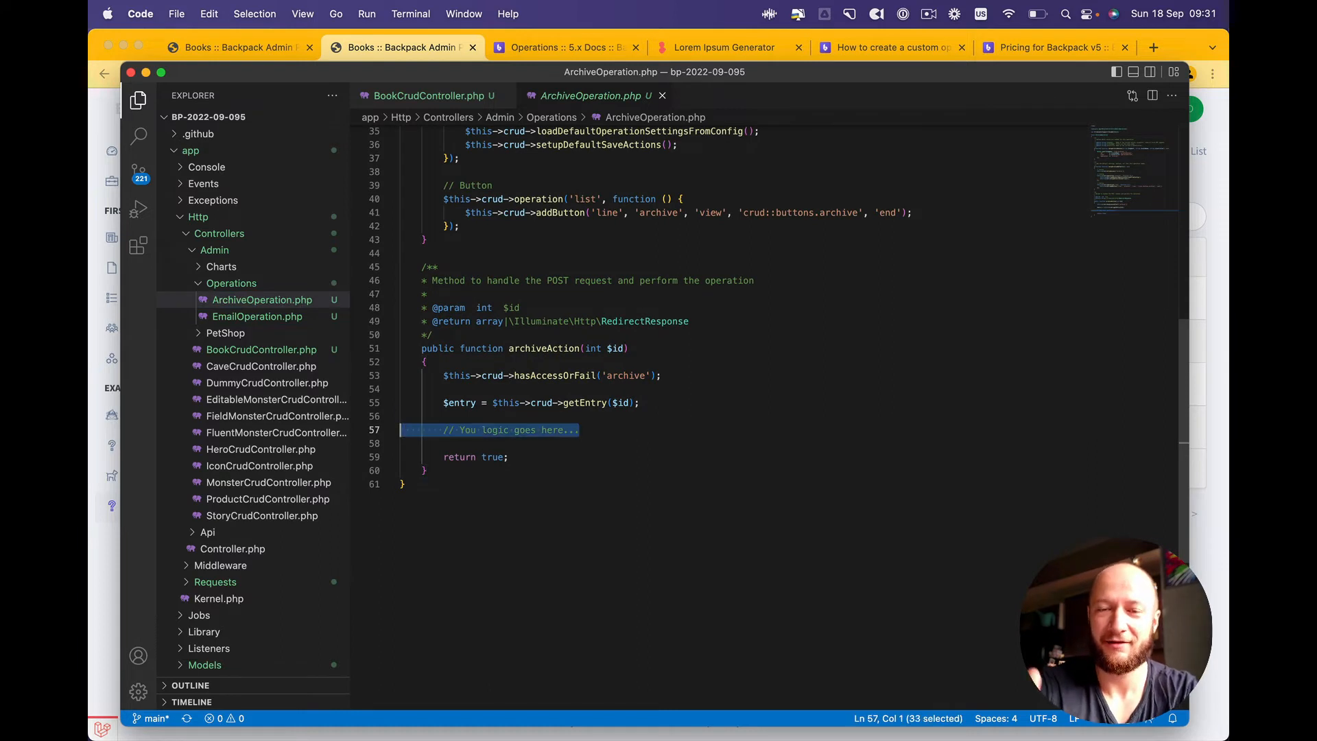
pyautogui.press('End')
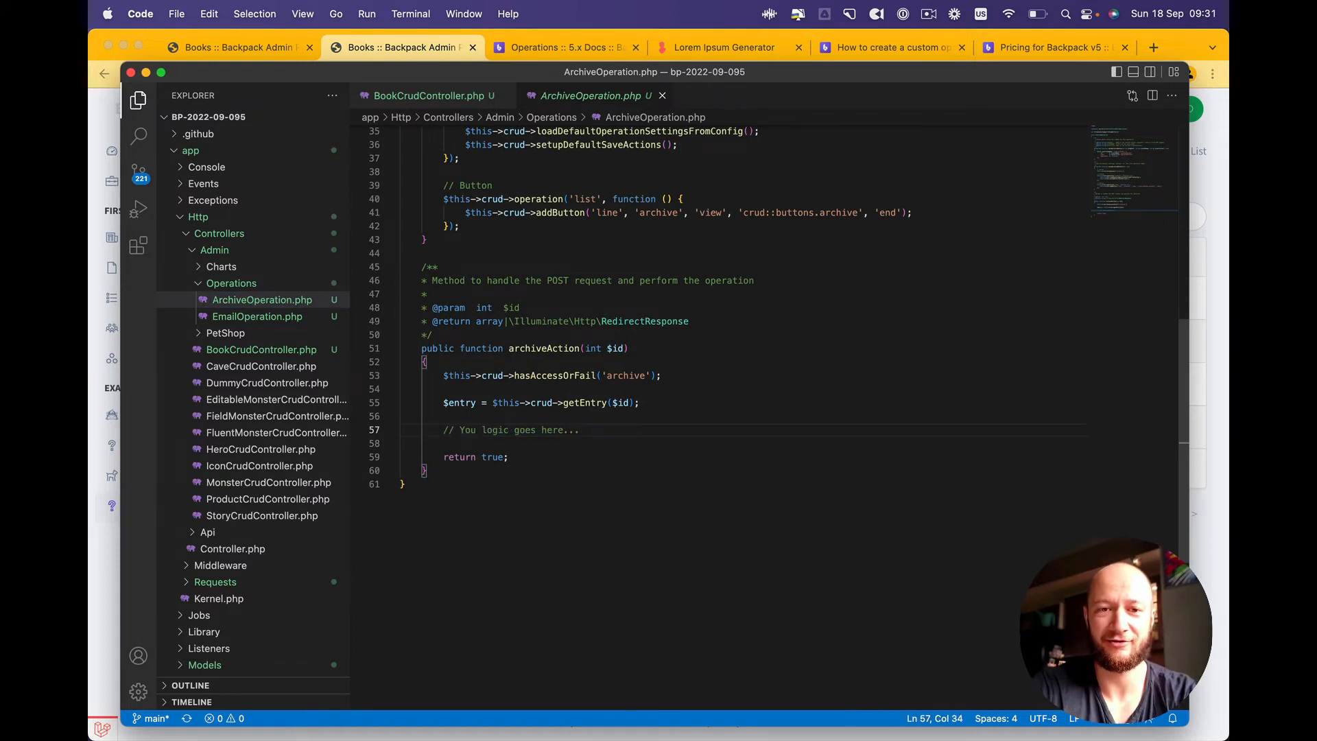
pyautogui.press('Return')
pyautogui.write('$')
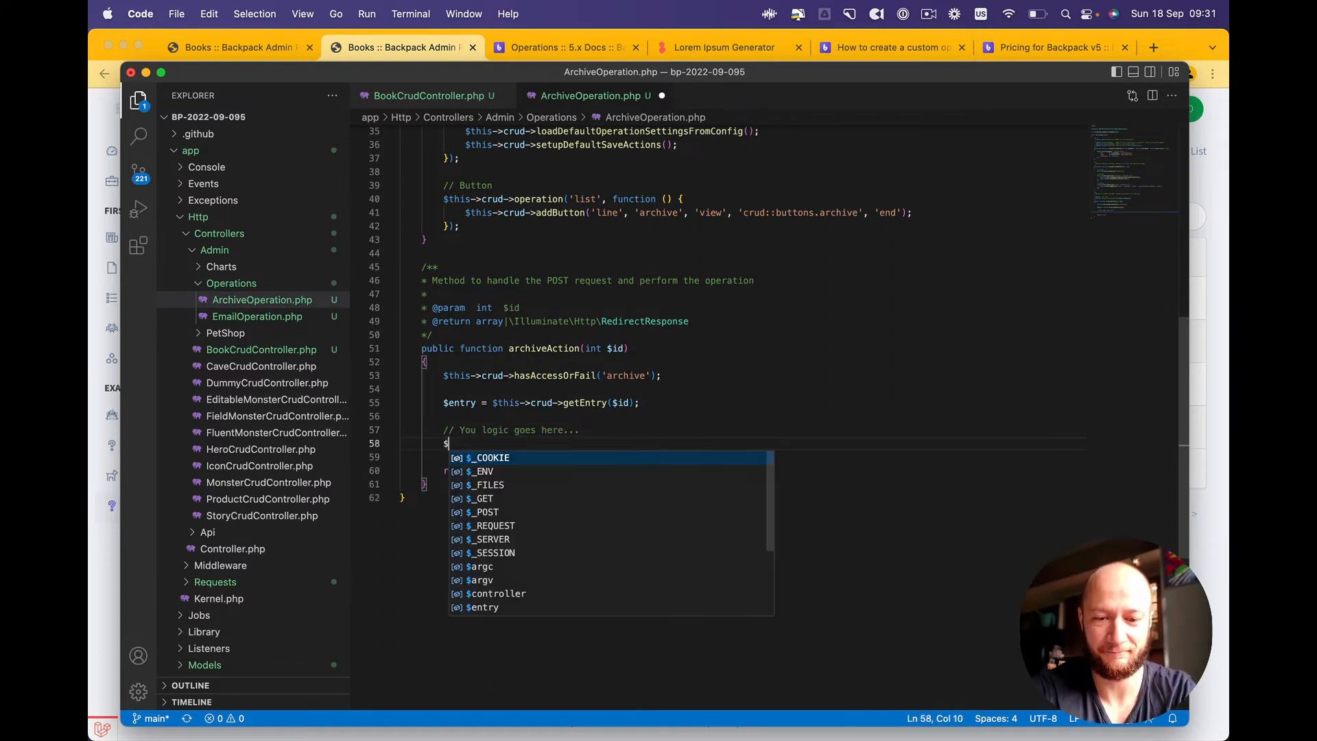
pyautogui.write('entry->archive();')
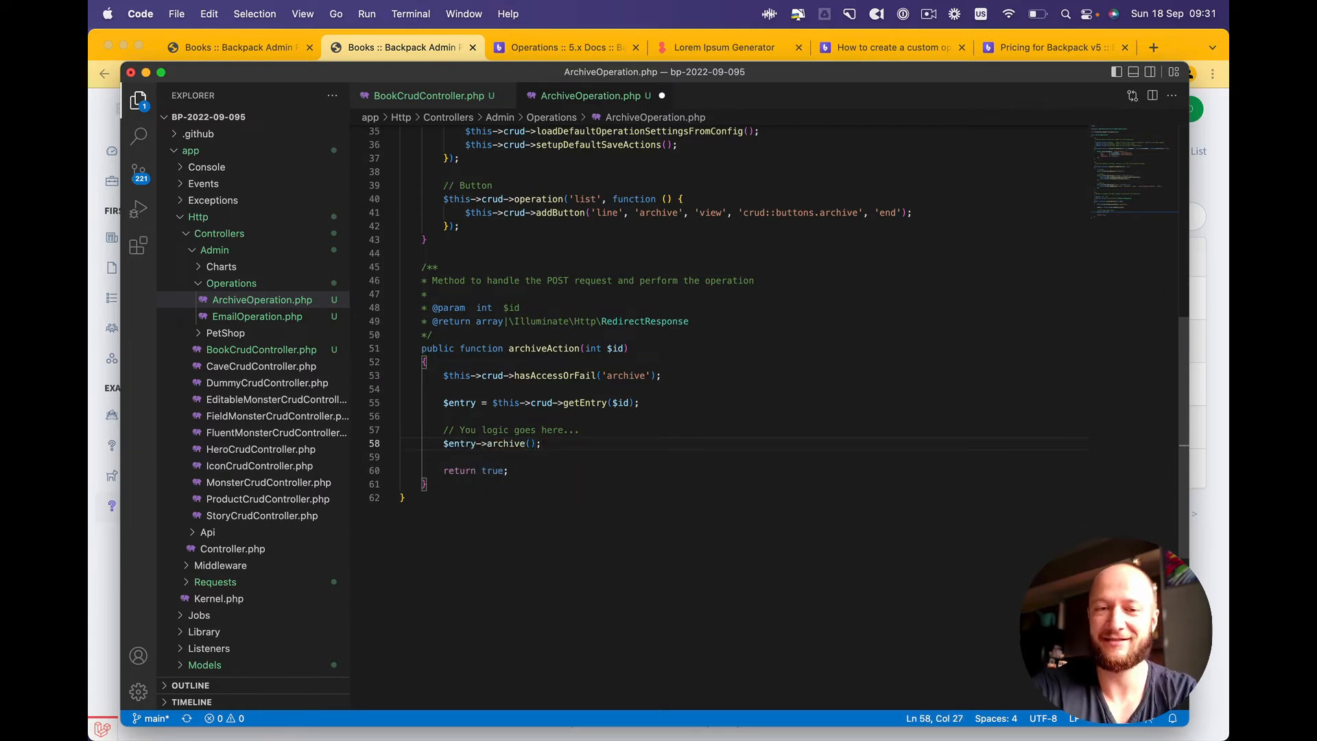
# Comment out the $entry->archive(); line and save ArchiveOperation.php.
pyautogui.moveTo(541, 443); pyautogui.dragTo(547, 429)
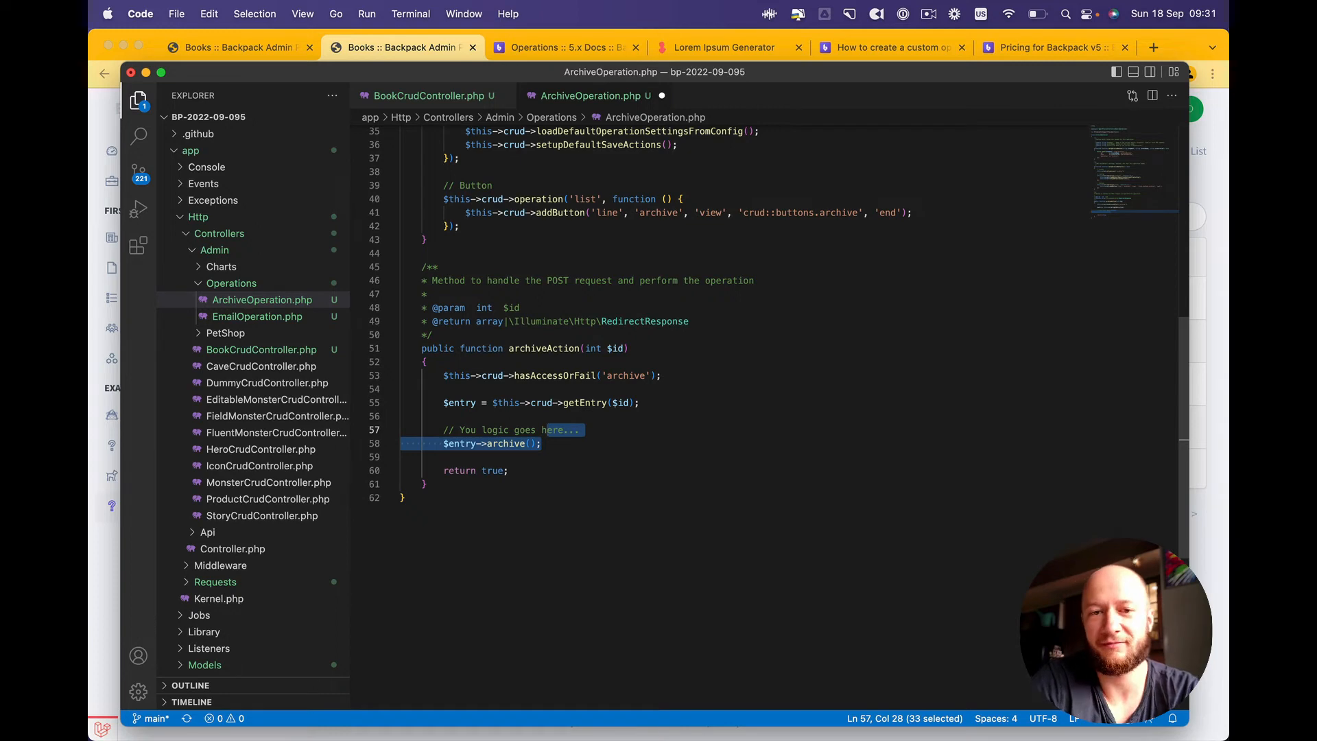
pyautogui.press('Right')
pyautogui.press('super+slash')
pyautogui.press('super+s')
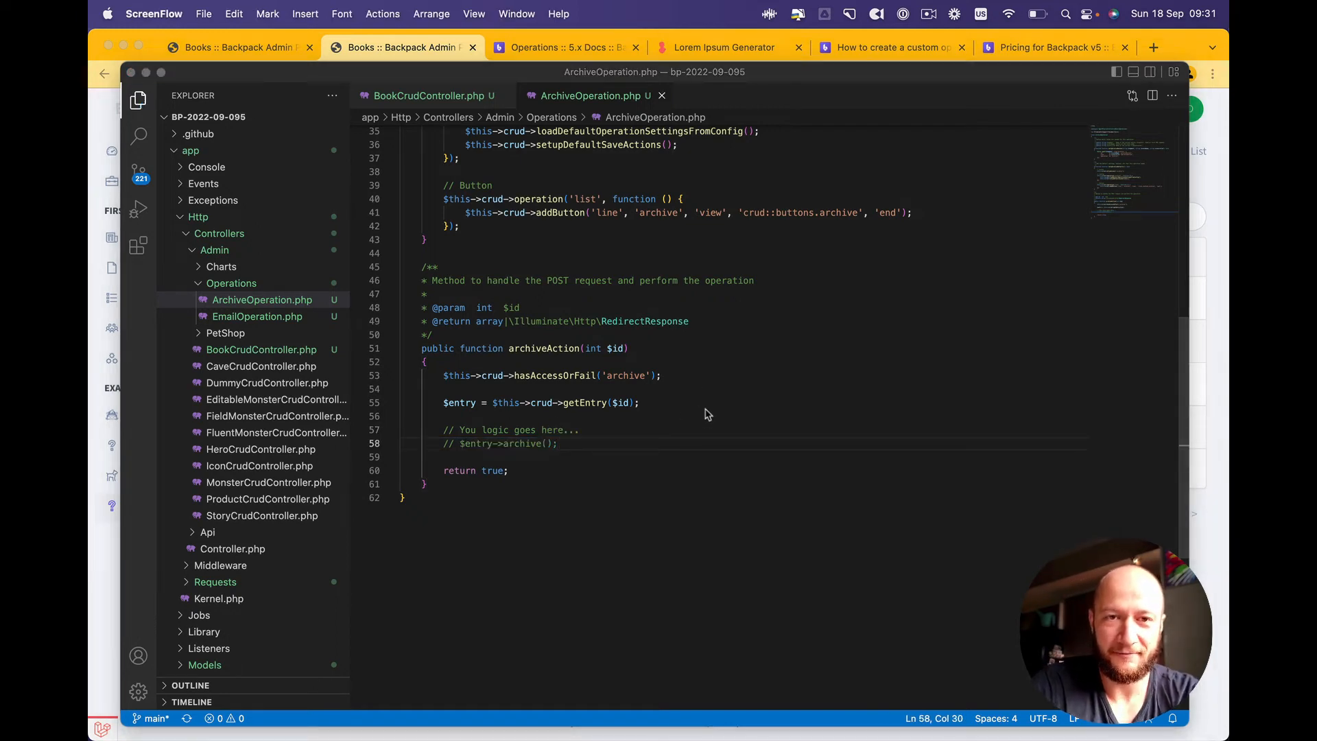
# Switch back to Chromium and view the Books list in the other open Books tab.
pyautogui.click(416, 44)
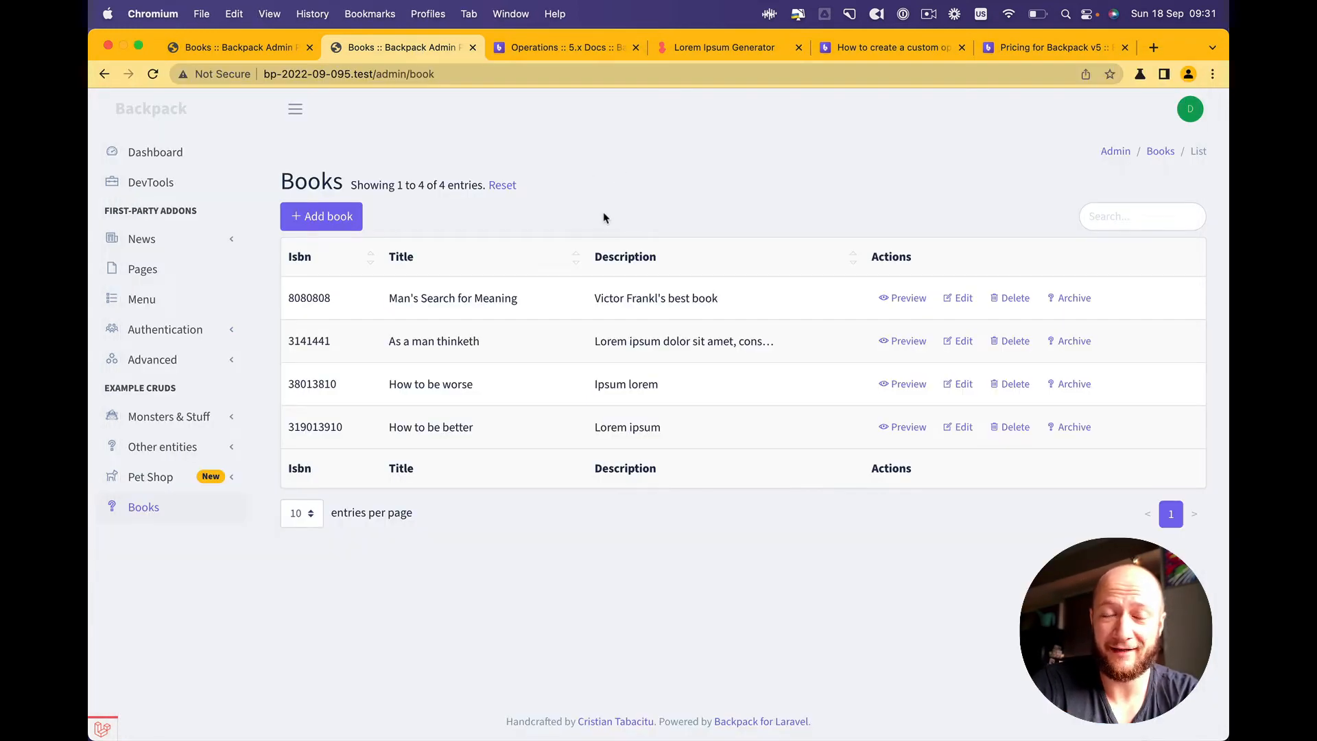
pyautogui.click(258, 45)
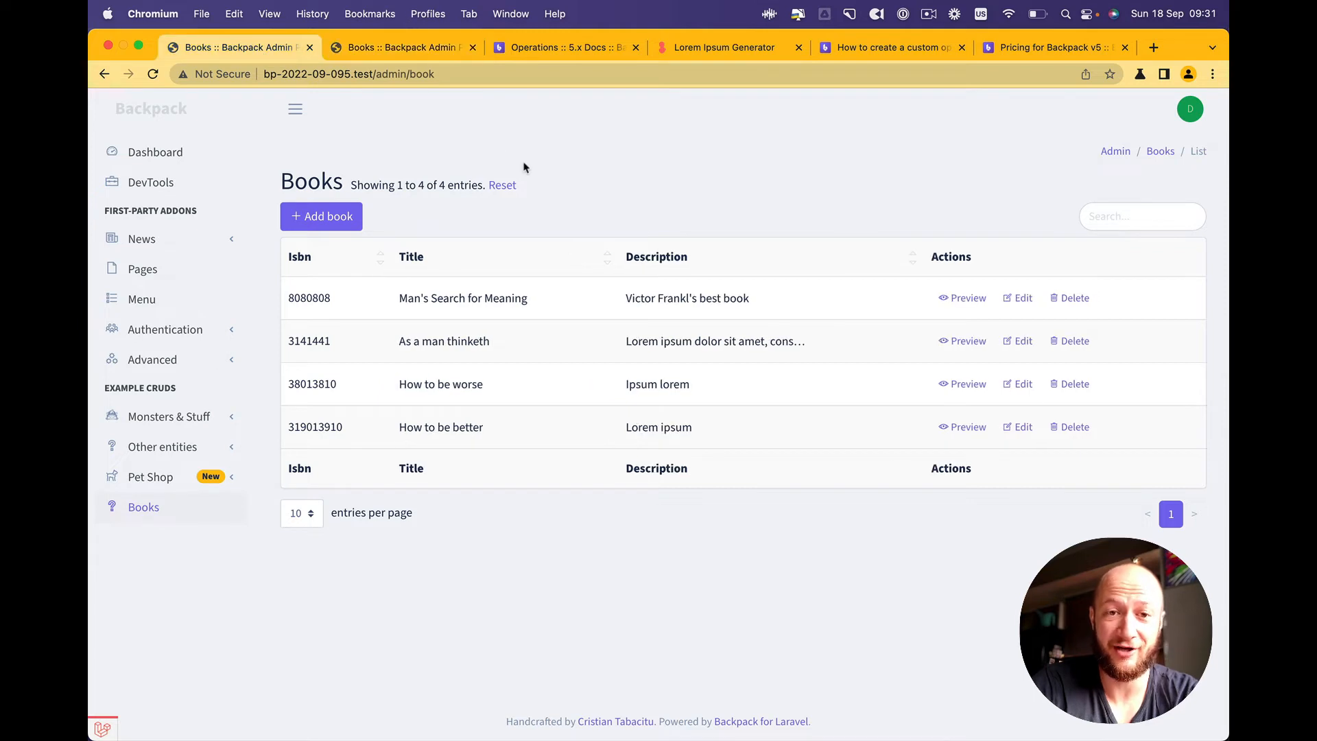
# In the other Books tab, return to the DevTools operations and start a new operation named BulkArchive with the type Bulk.
pyautogui.click(408, 47)
pyautogui.hscroll(-2, 500, 242)
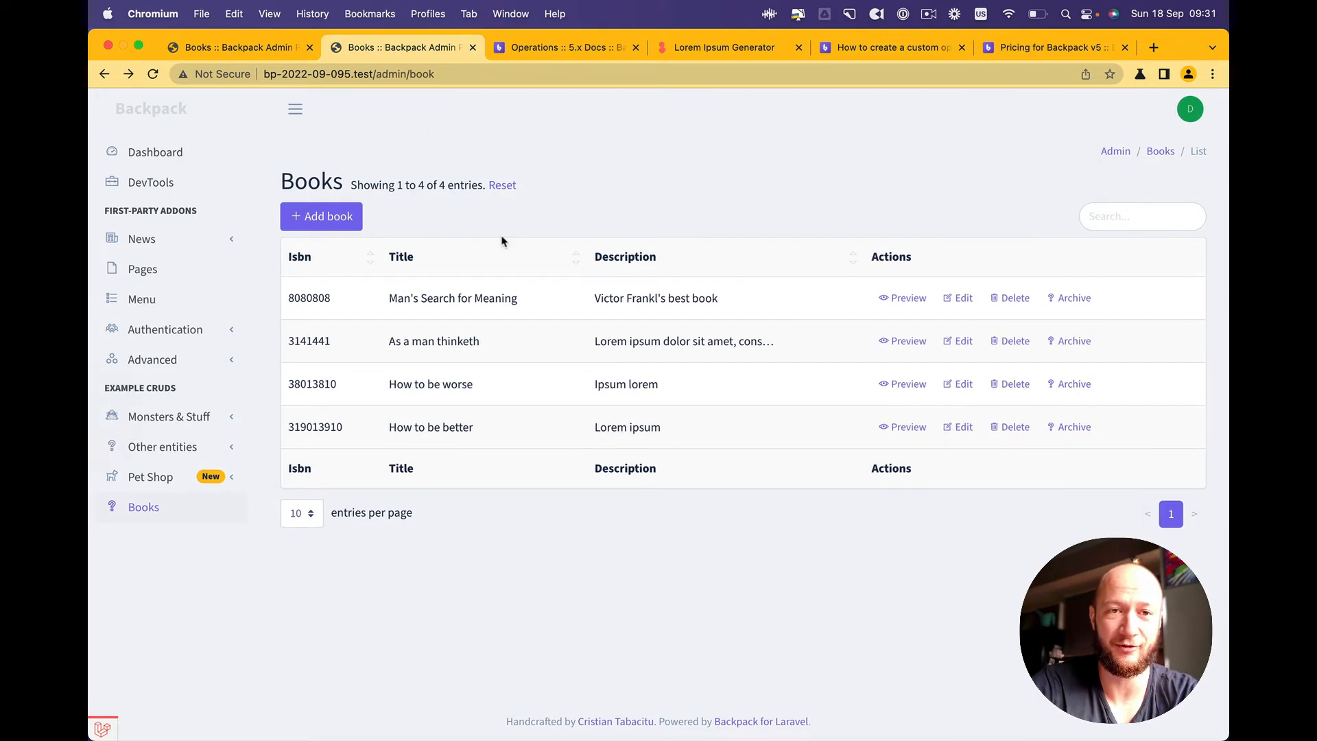
pyautogui.hscroll(-3, 501, 241)
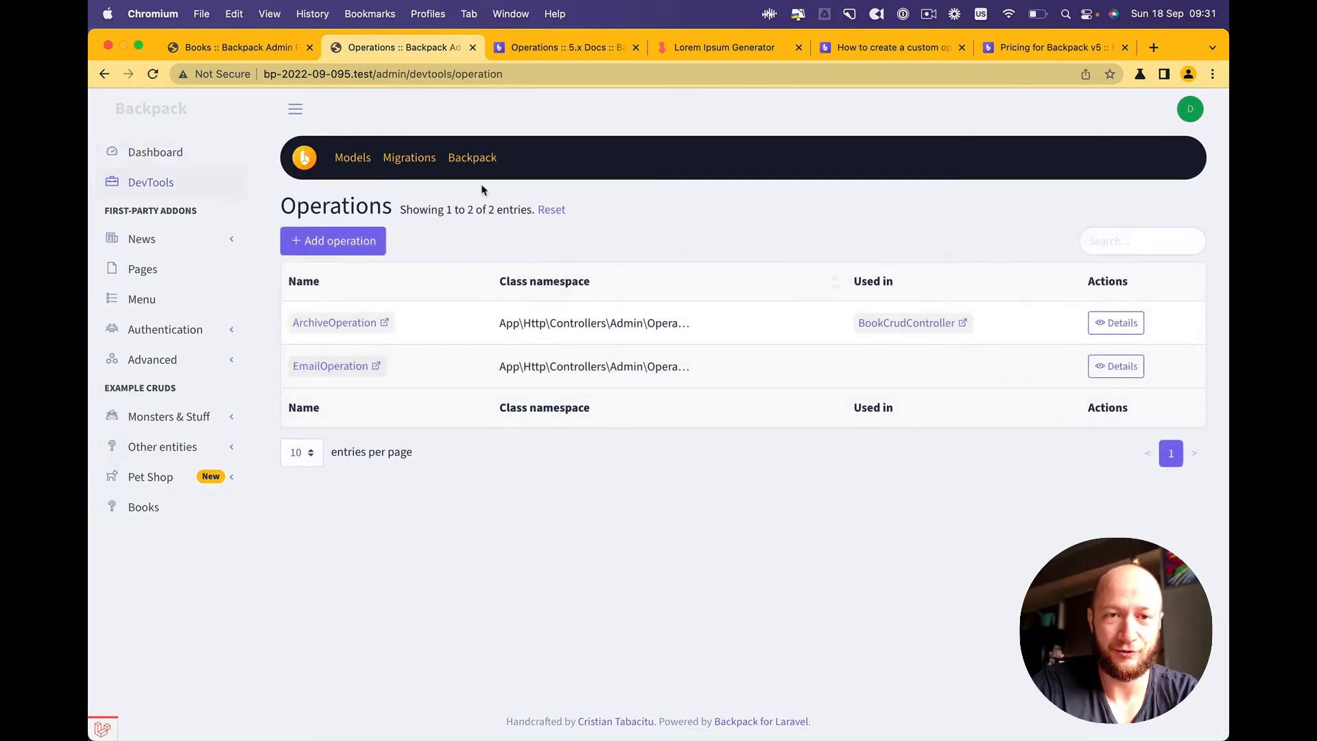
pyautogui.click(467, 165)
pyautogui.click(488, 260)
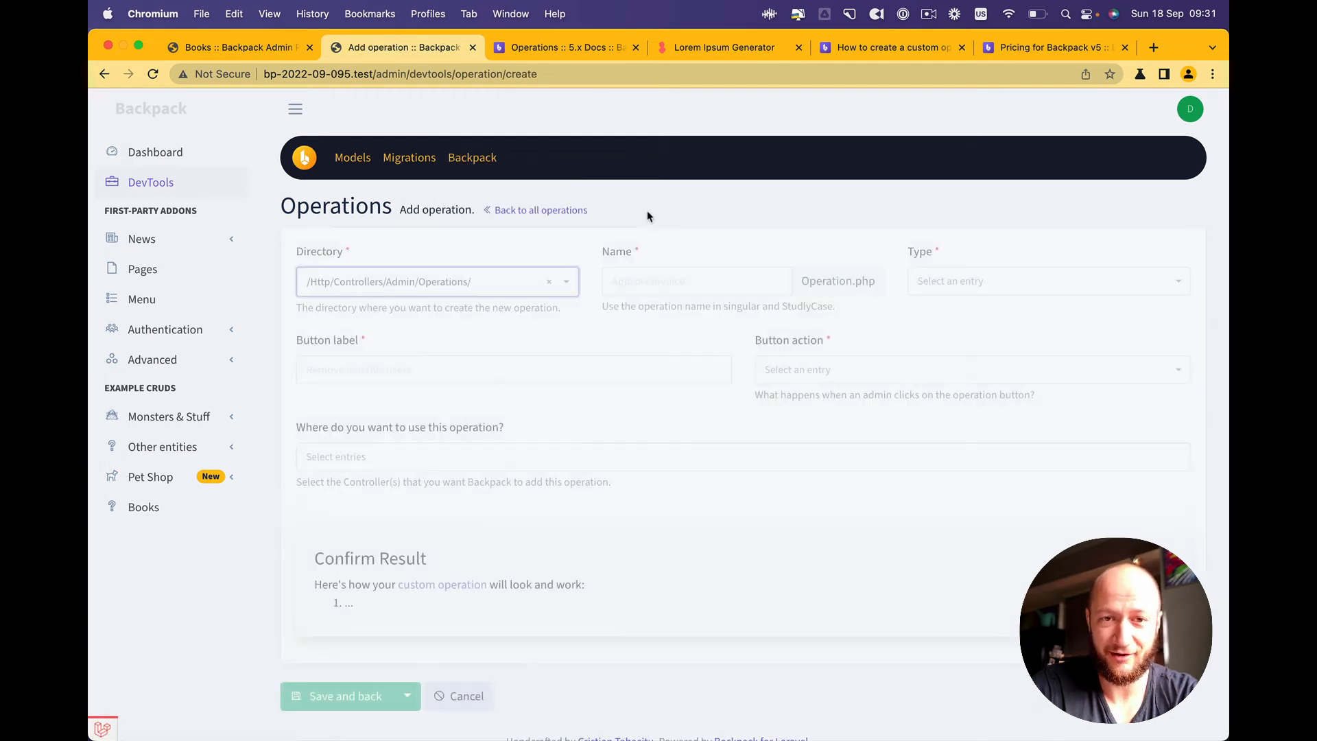
pyautogui.click(647, 280)
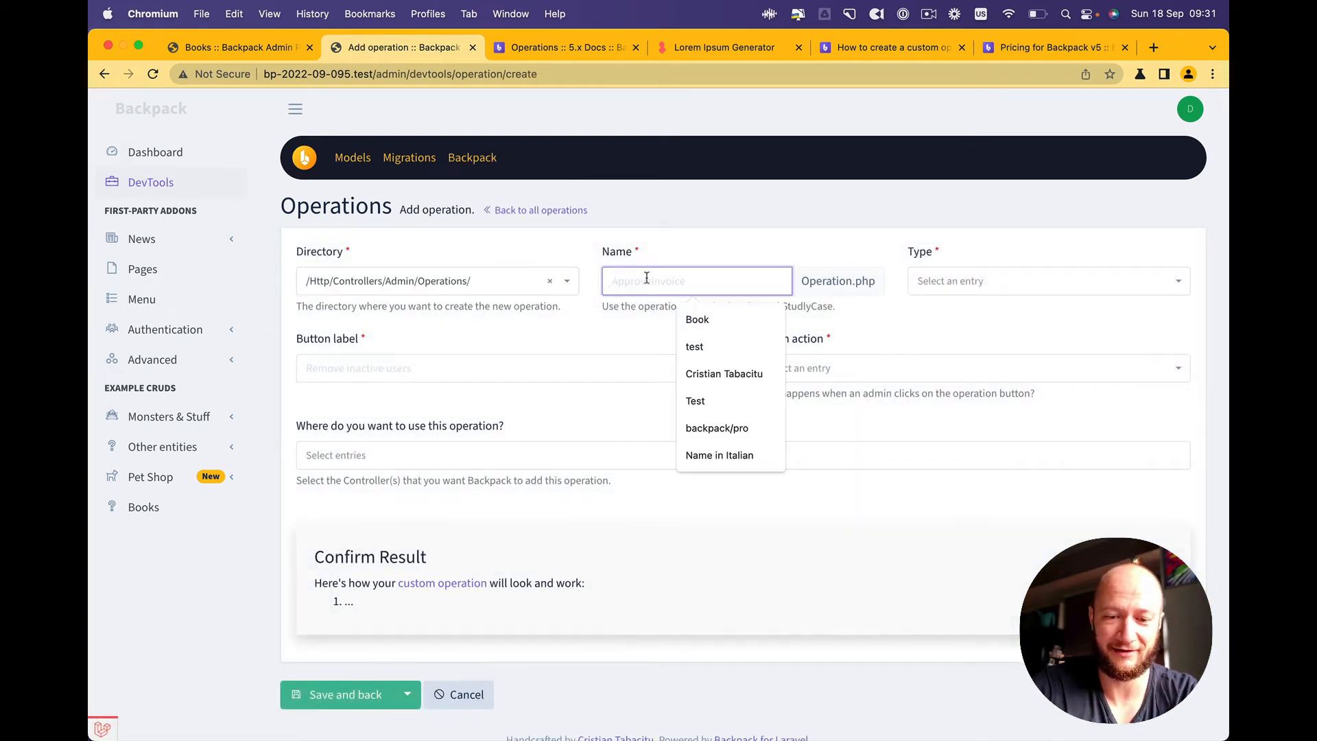
pyautogui.write('BulkArchive')
pyautogui.press('Tab')
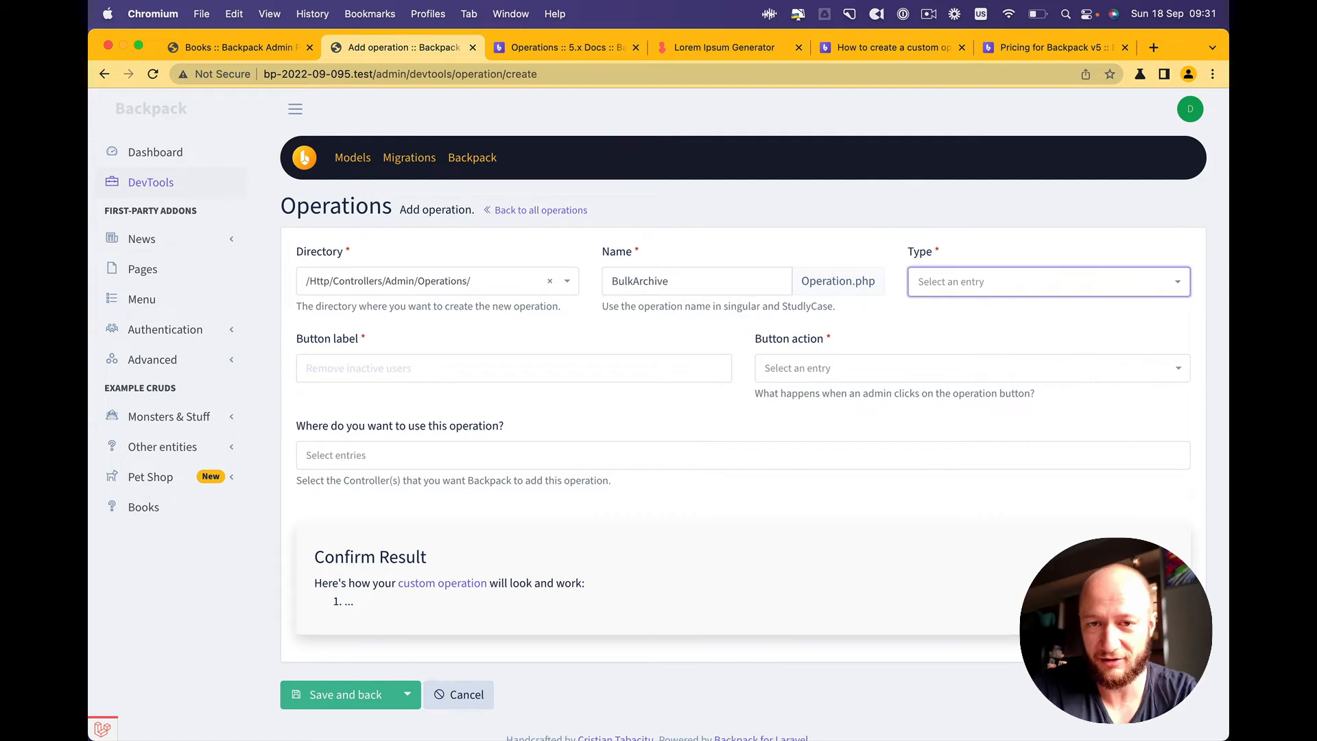
pyautogui.click(996, 280)
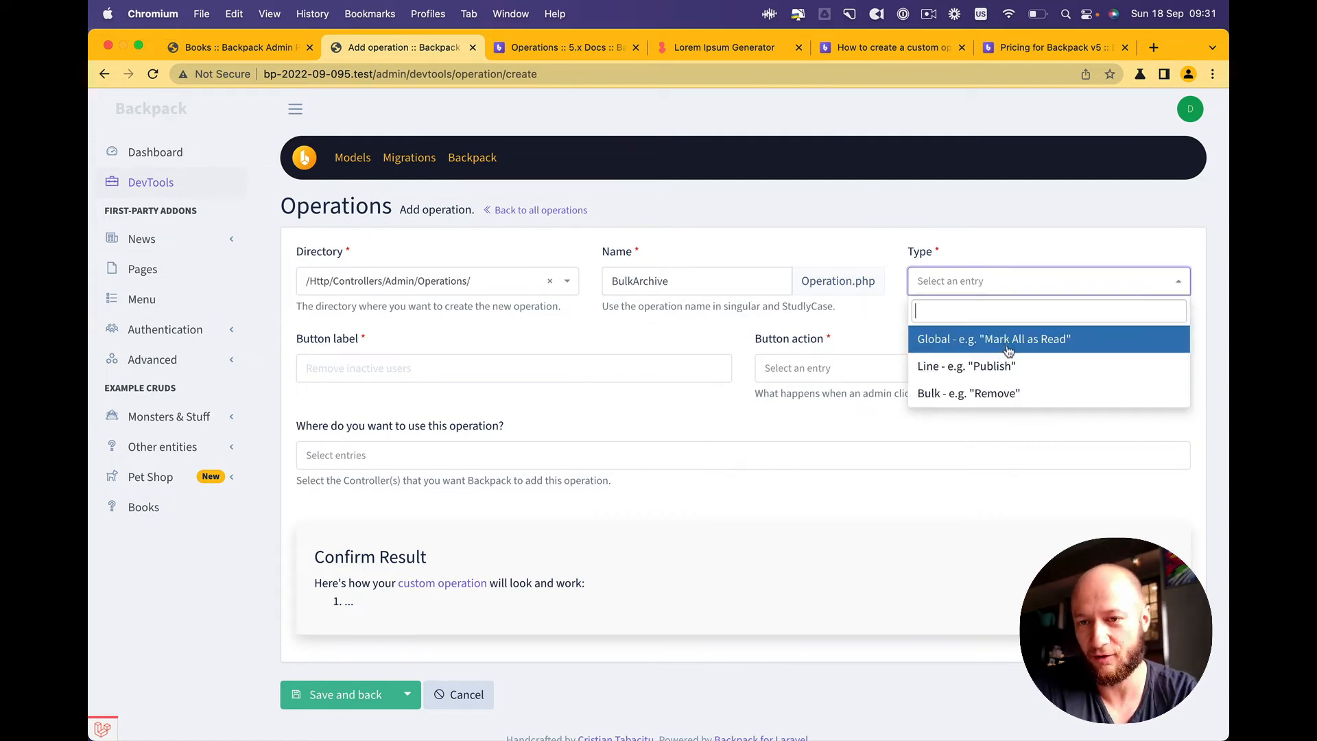
pyautogui.click(992, 396)
# Label the button Archive and make its action an AJAX call to a POST route after showing a confirmation message.
pyautogui.click(567, 358)
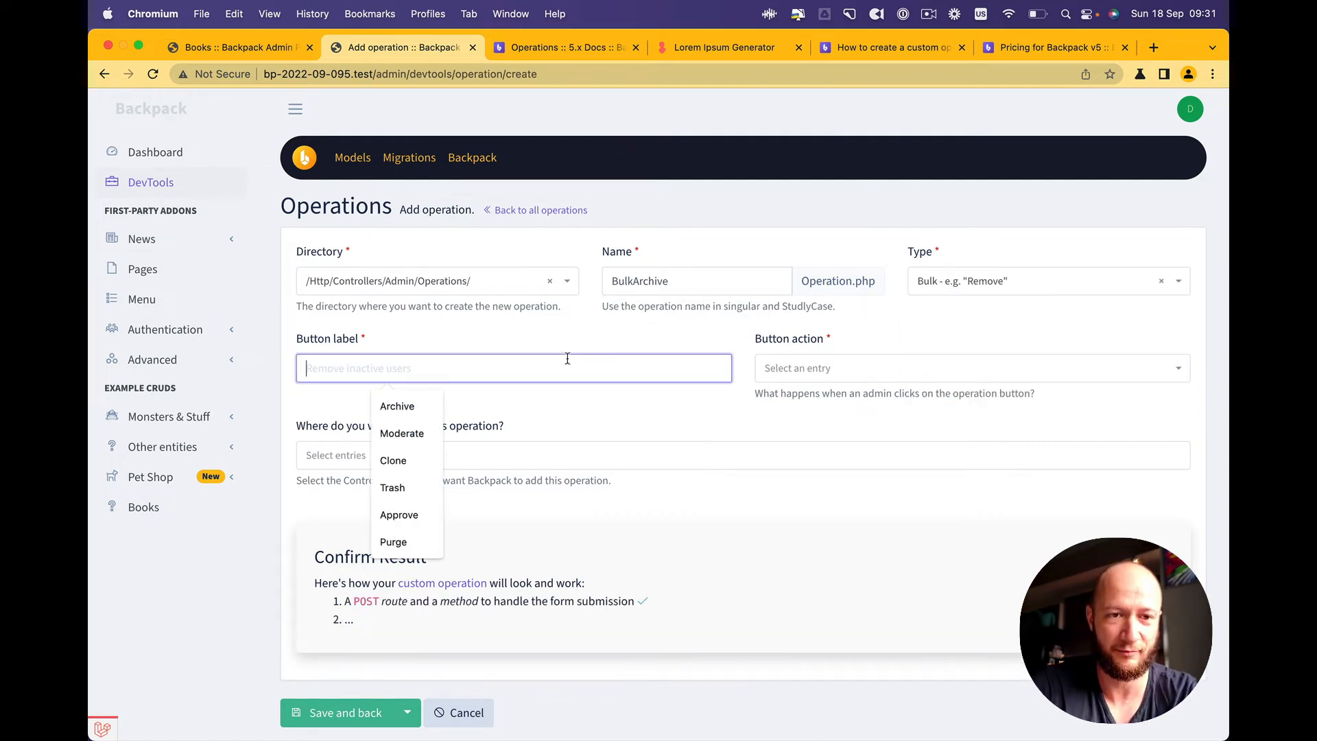
pyautogui.write('Archive')
pyautogui.press('Tab')
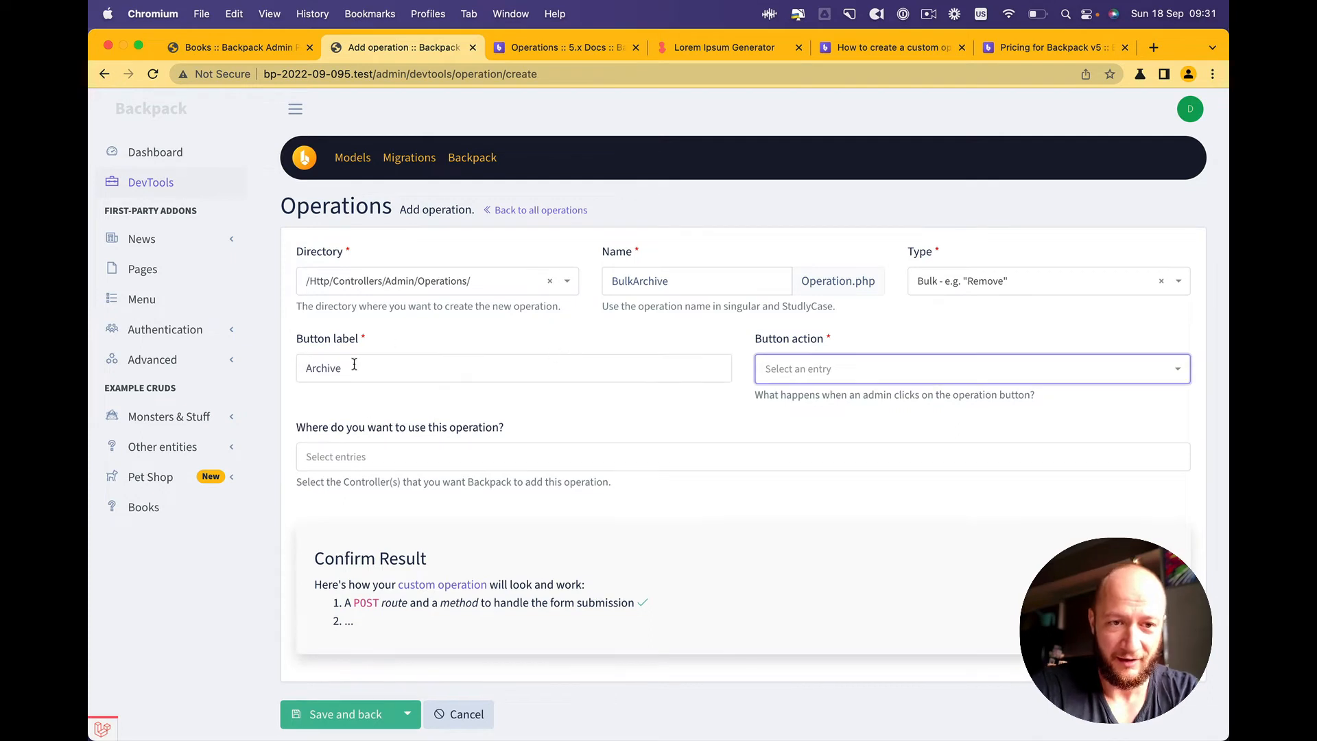
pyautogui.click(878, 364)
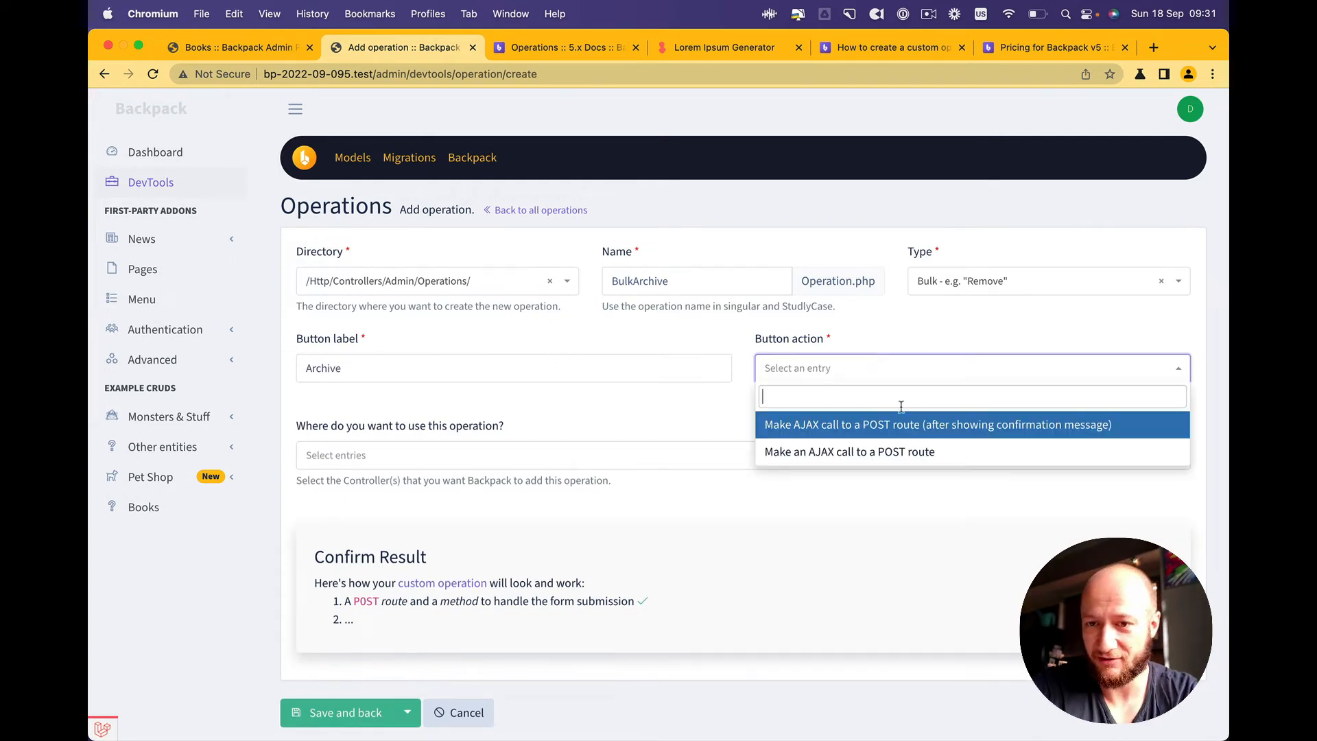
pyautogui.click(931, 424)
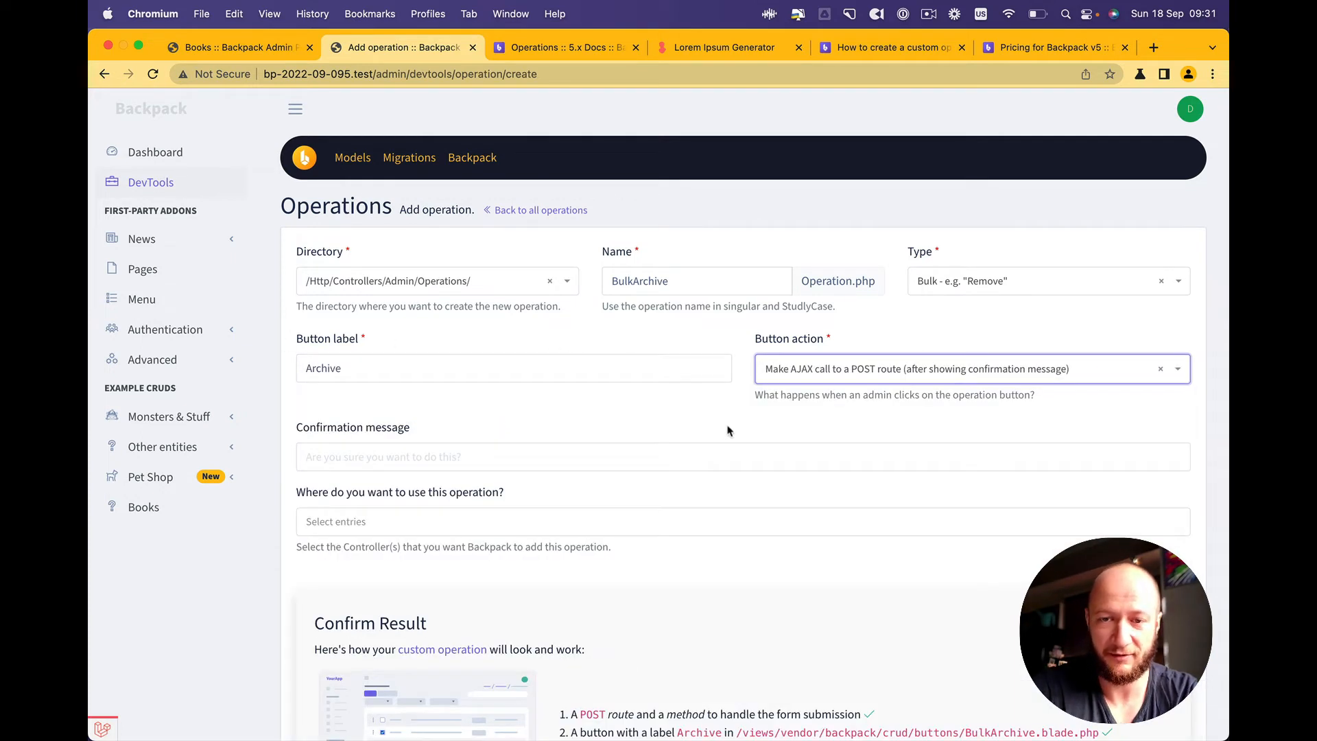
# Set the confirmation message to "Are you sure you want to archive the selected items?".
pyautogui.scroll(-1, 728, 430)
pyautogui.click(572, 432)
pyautogui.press('Down')
pyautogui.press('Return')
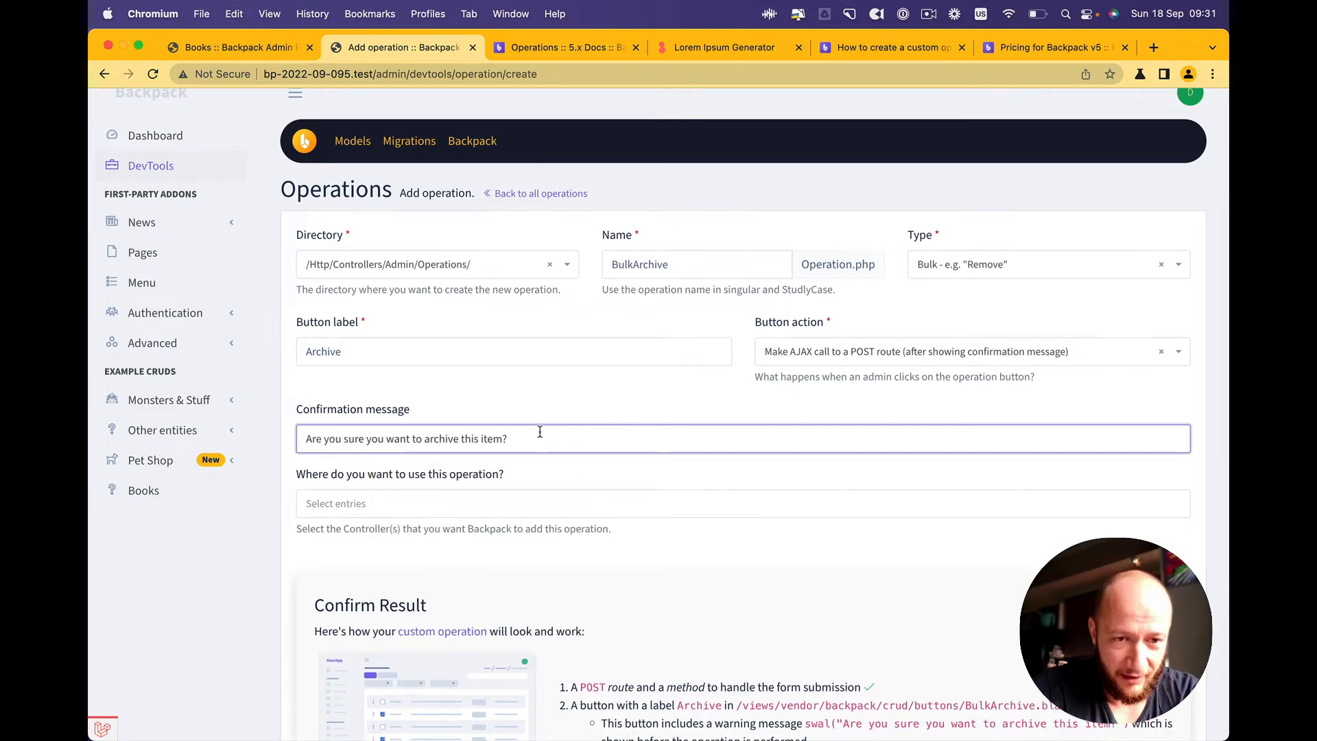
pyautogui.doubleClick(445, 439)
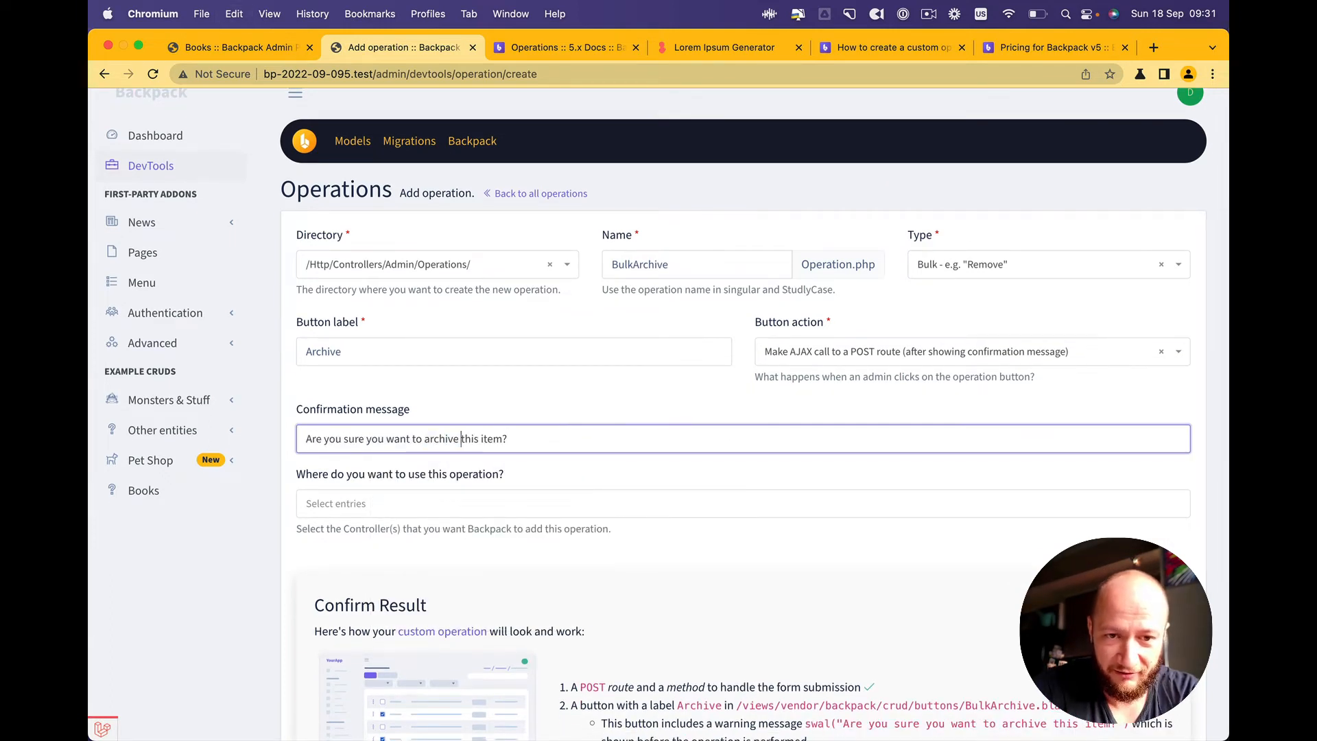
pyautogui.doubleClick(469, 439)
pyautogui.write('the selected item')
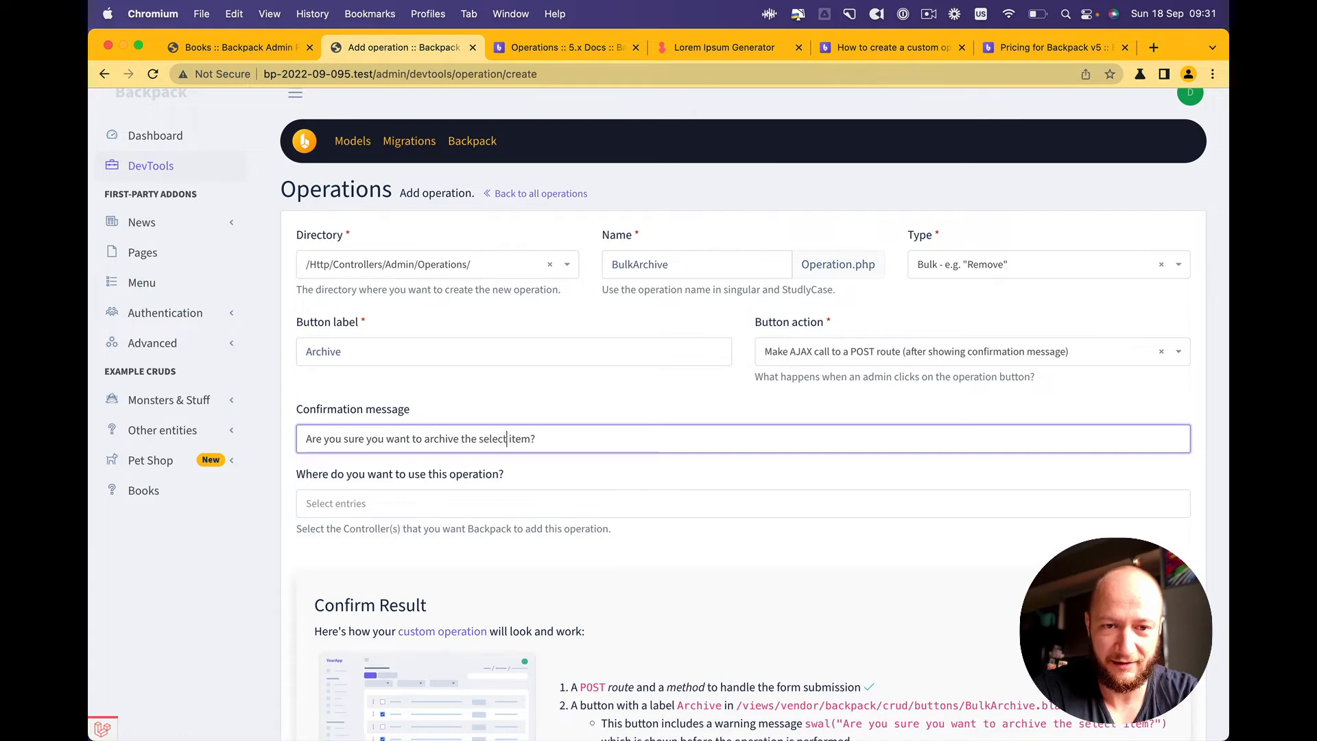
pyautogui.write('s')
# Use the BulkArchive operation in BookCrudController.php and save it.
pyautogui.scroll(-1, 542, 425)
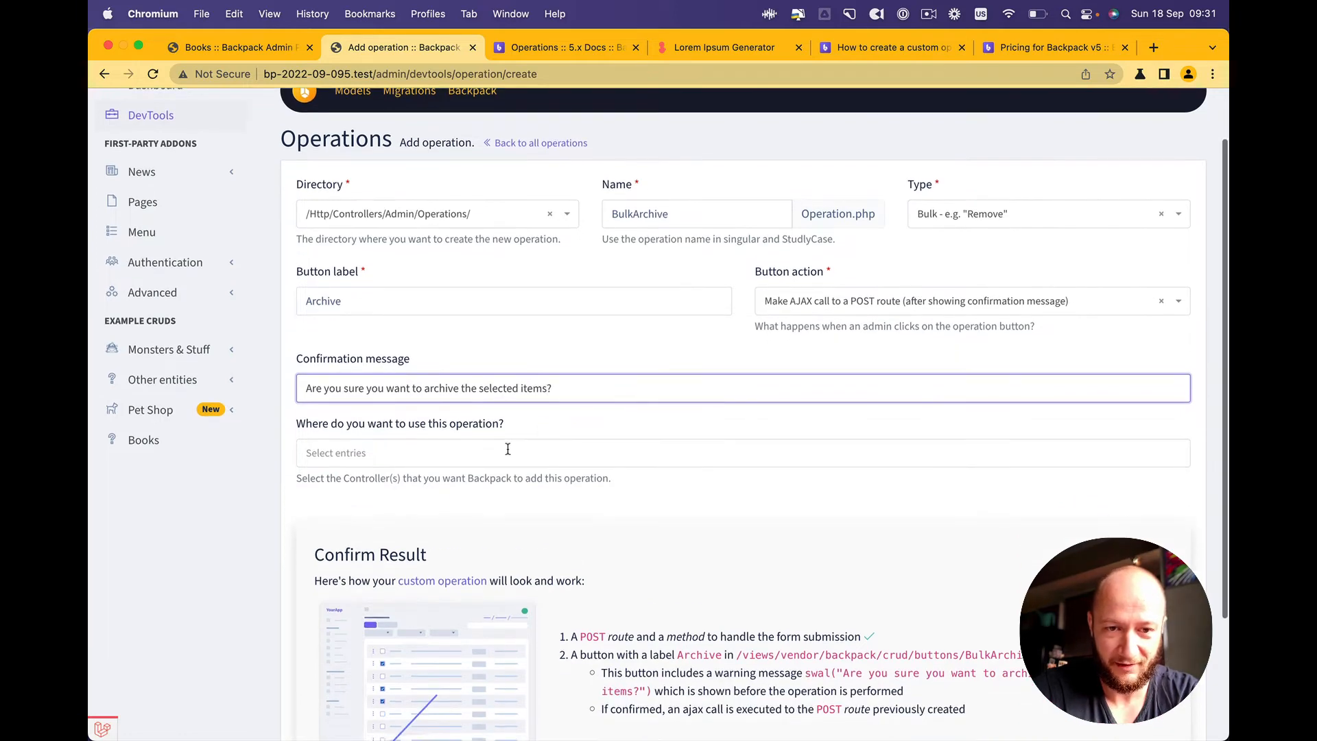
pyautogui.click(587, 449)
pyautogui.click(424, 482)
pyautogui.scroll(-3, 424, 452)
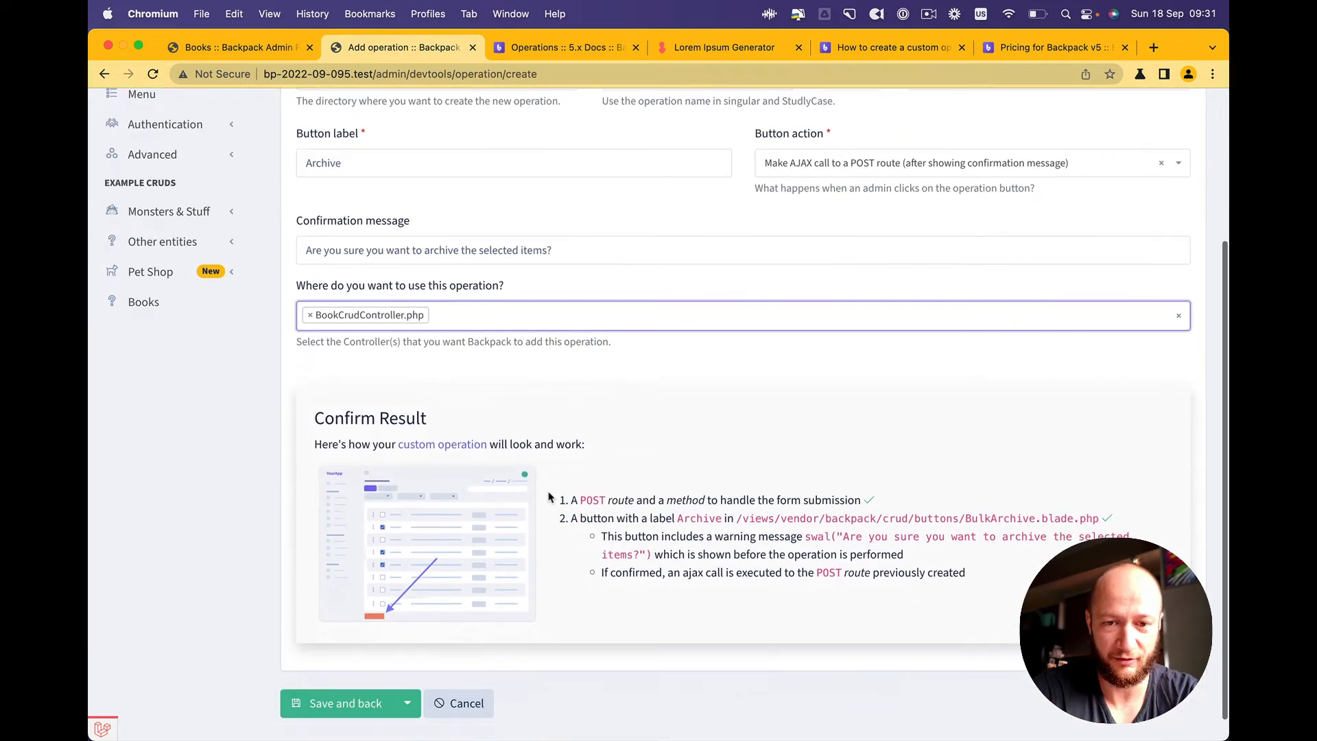
pyautogui.click(347, 706)
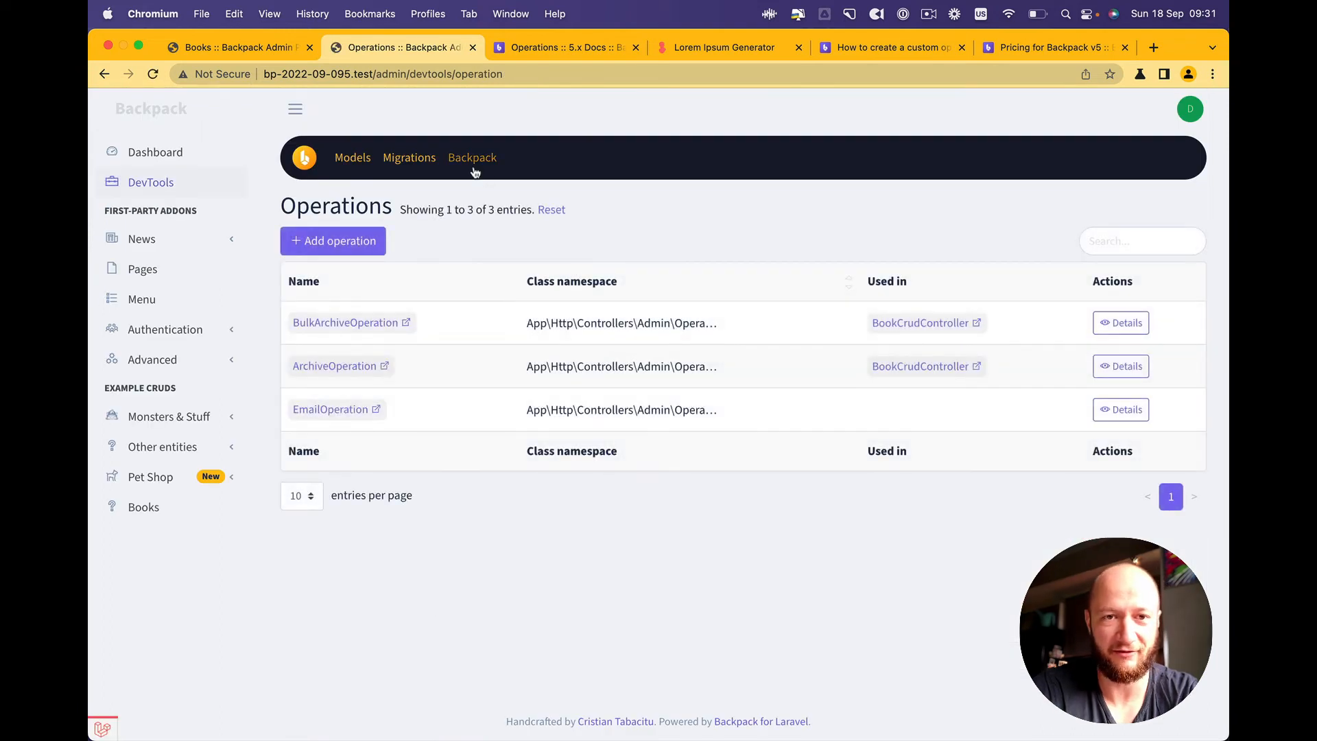
# Add another operation named Purge with the type Global.
pyautogui.click(332, 241)
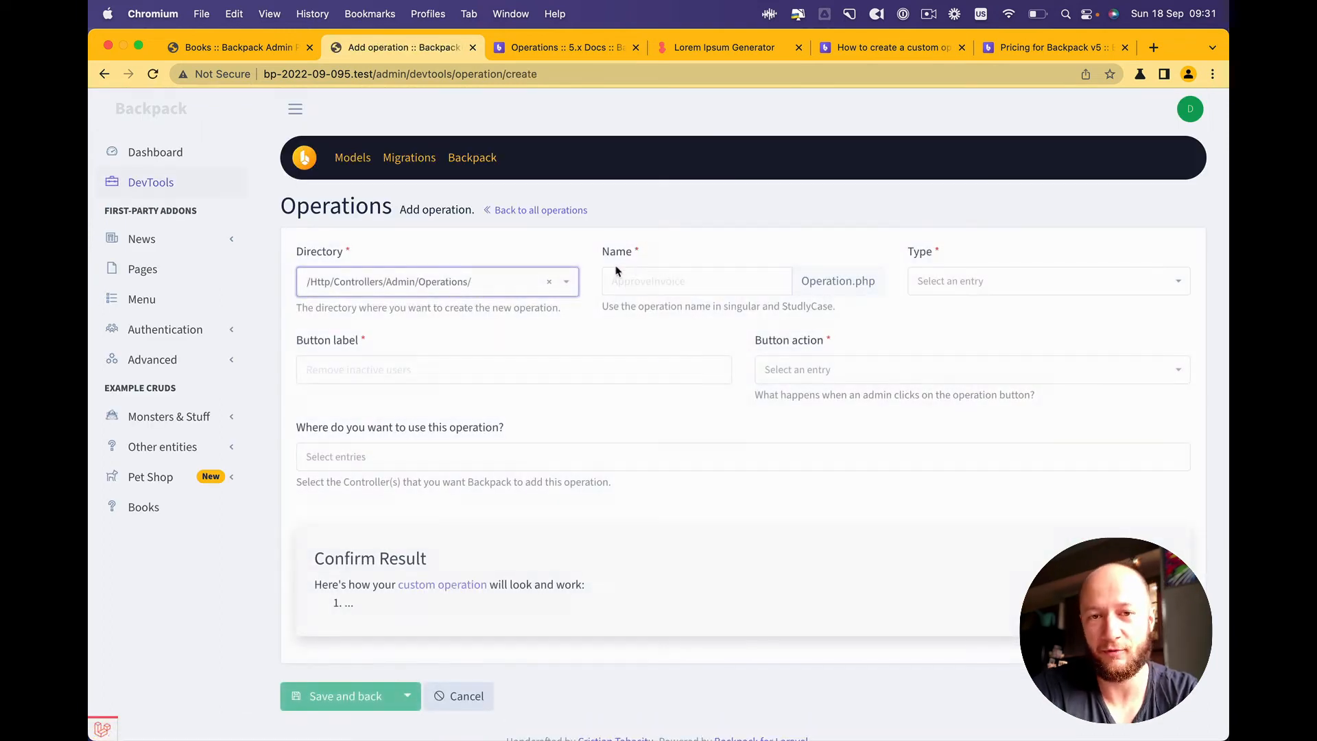
pyautogui.click(649, 291)
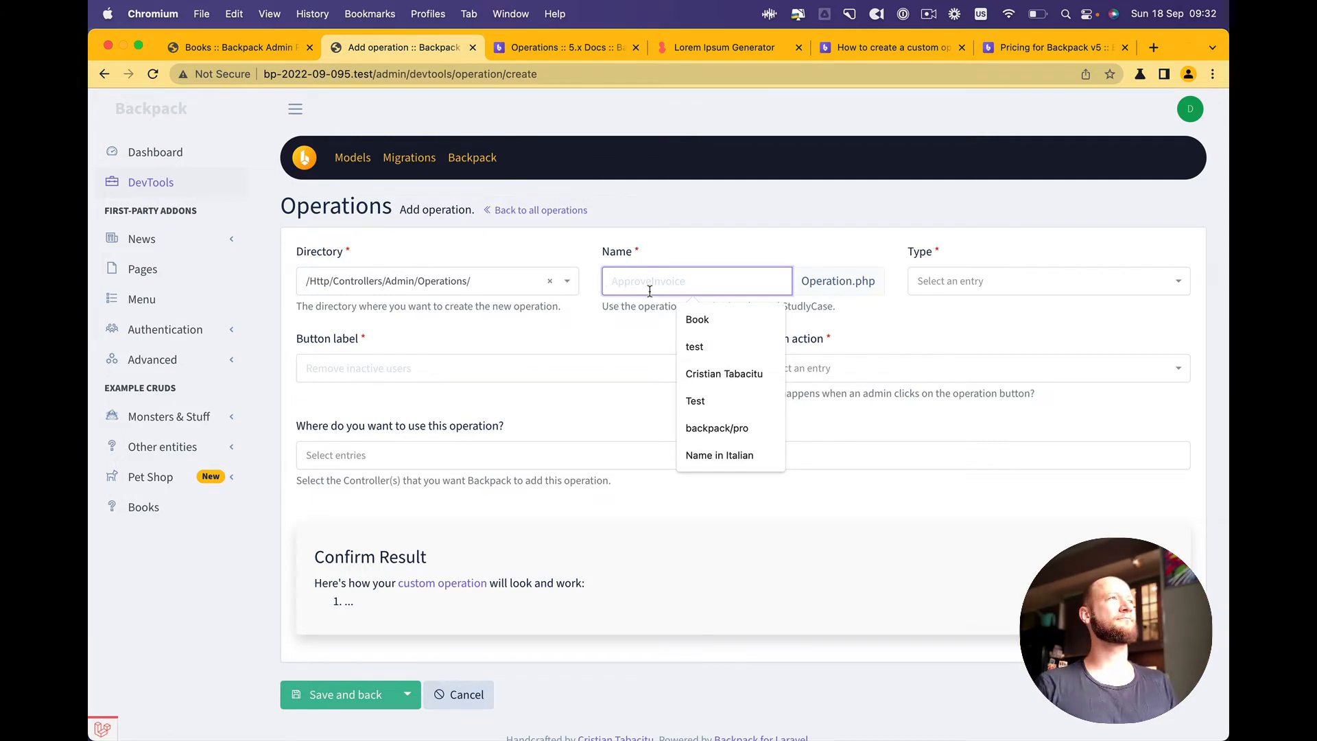
pyautogui.write('Purge')
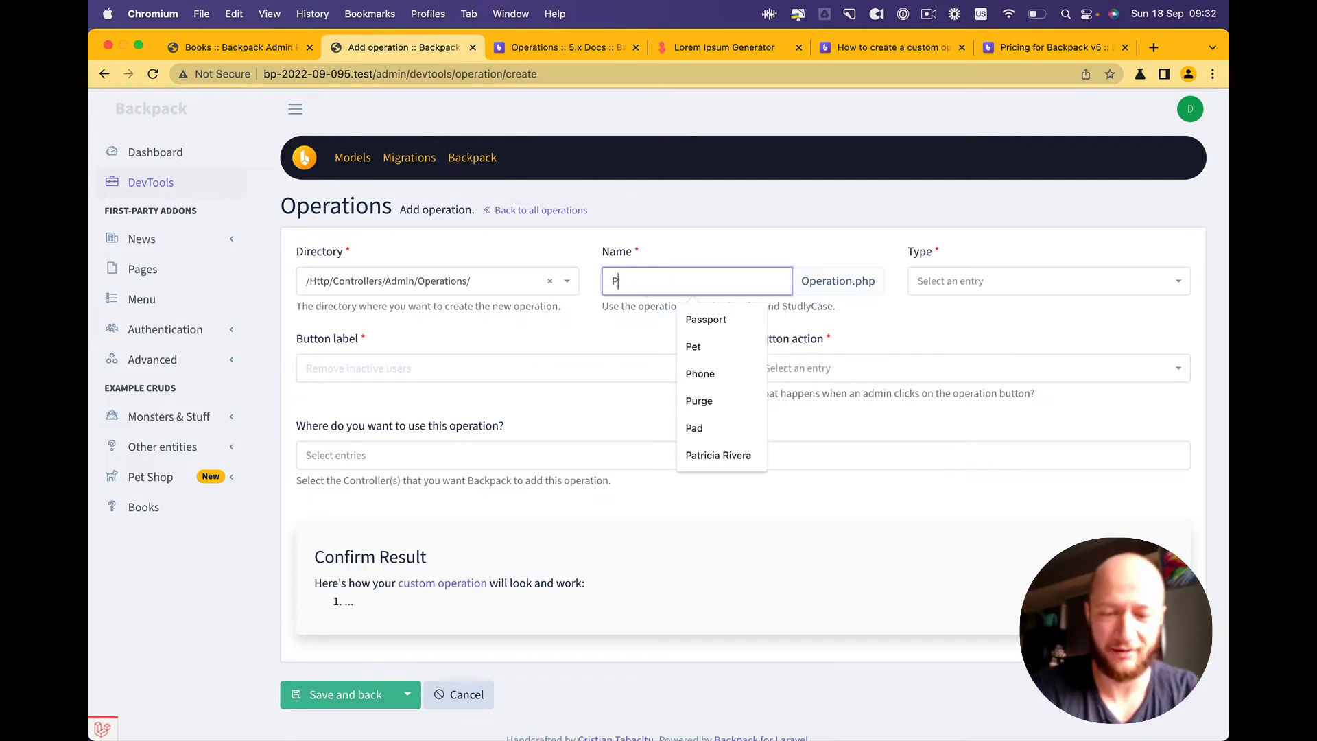
pyautogui.click(947, 292)
pyautogui.click(985, 337)
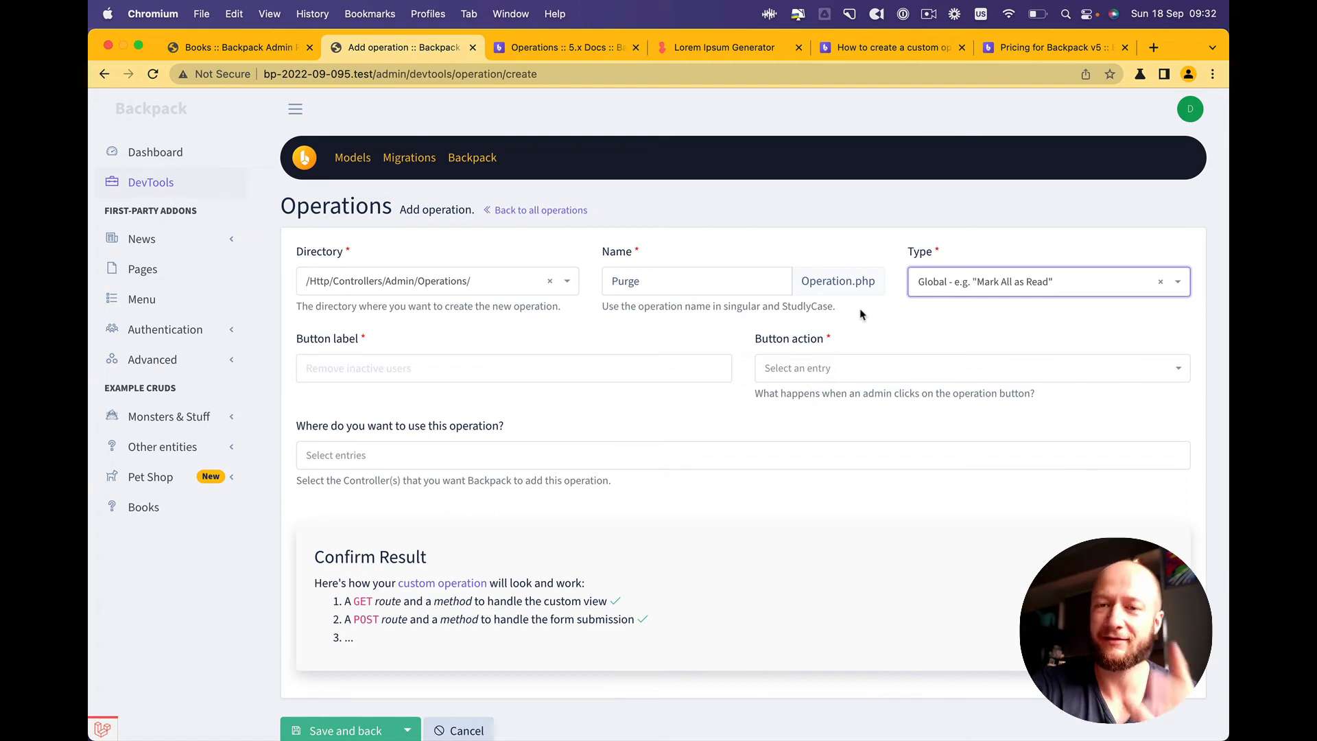
# Label the button Purge and choose an AJAX call to a POST route after showing a confirmation message.
pyautogui.click(587, 355)
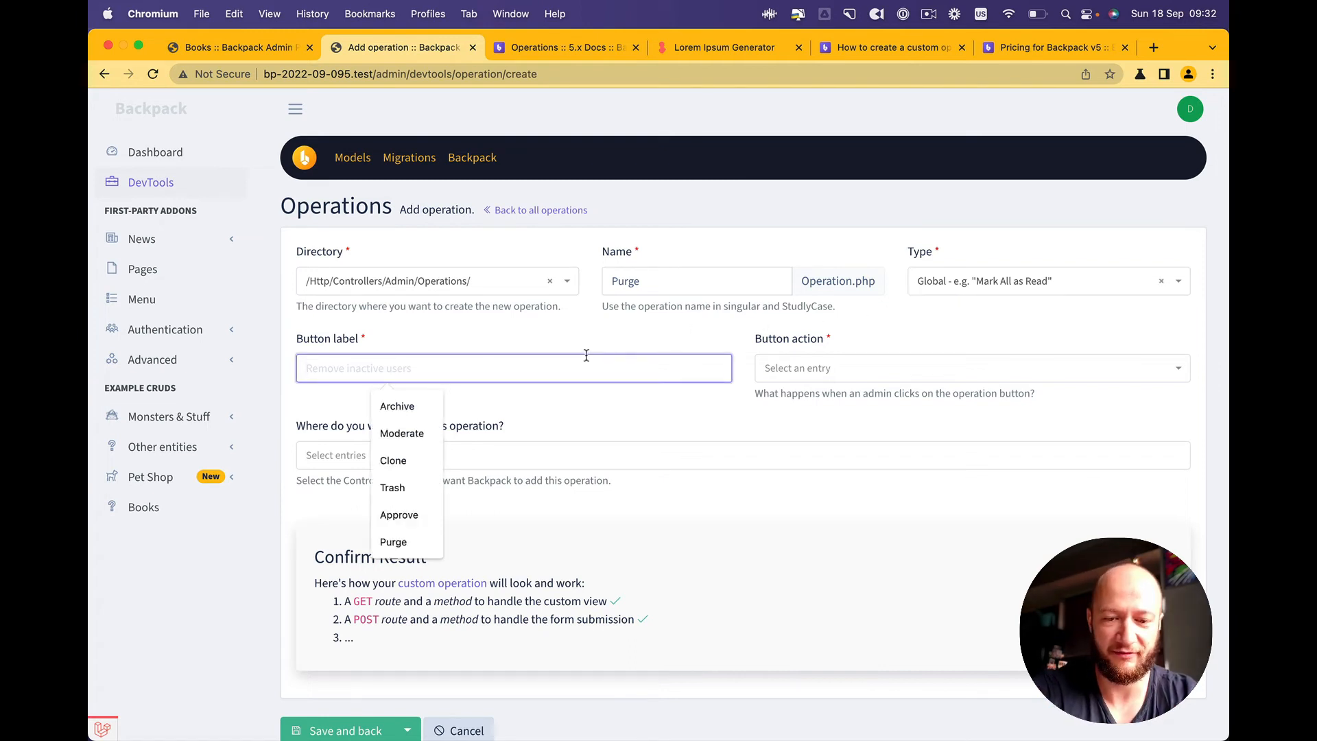
pyautogui.write('Purge')
pyautogui.click(906, 360)
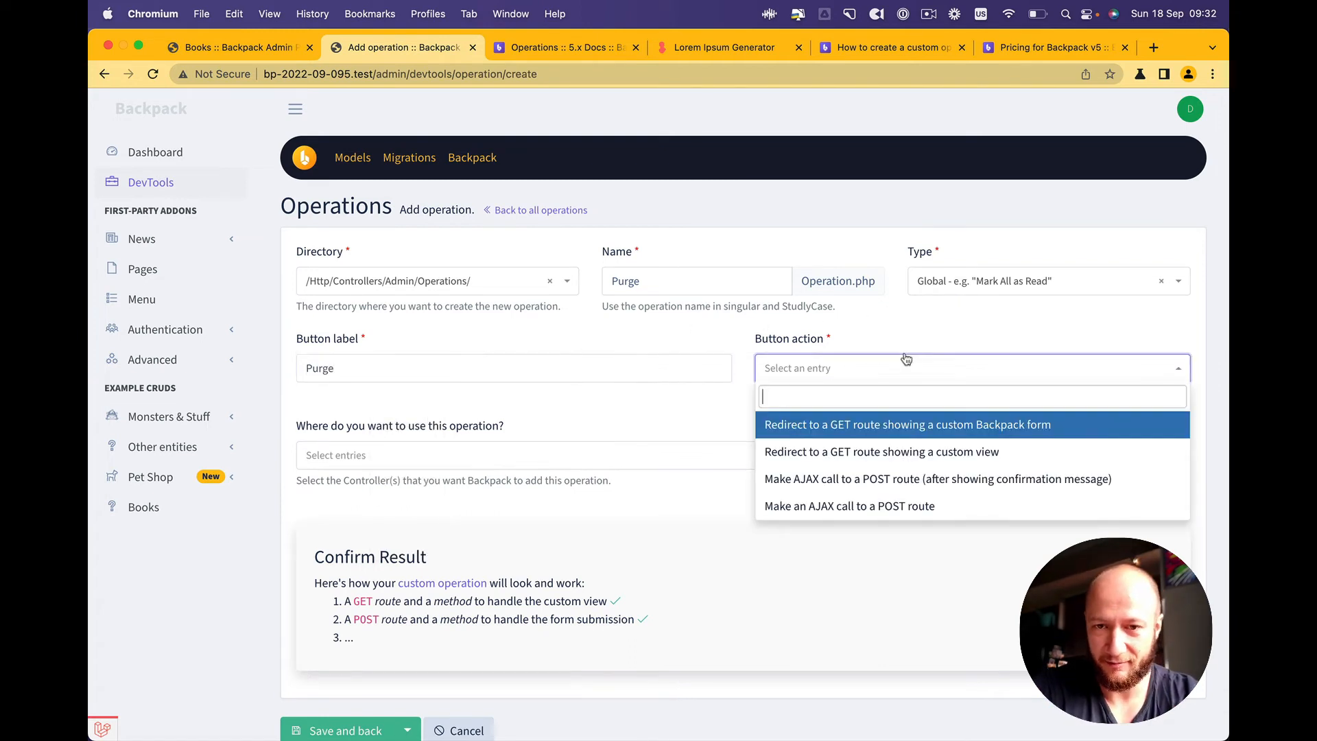
pyautogui.click(923, 485)
# Enter the confirmation message "Are you sure you want to delete unneeded items?".
pyautogui.click(626, 459)
pyautogui.write('Ar')
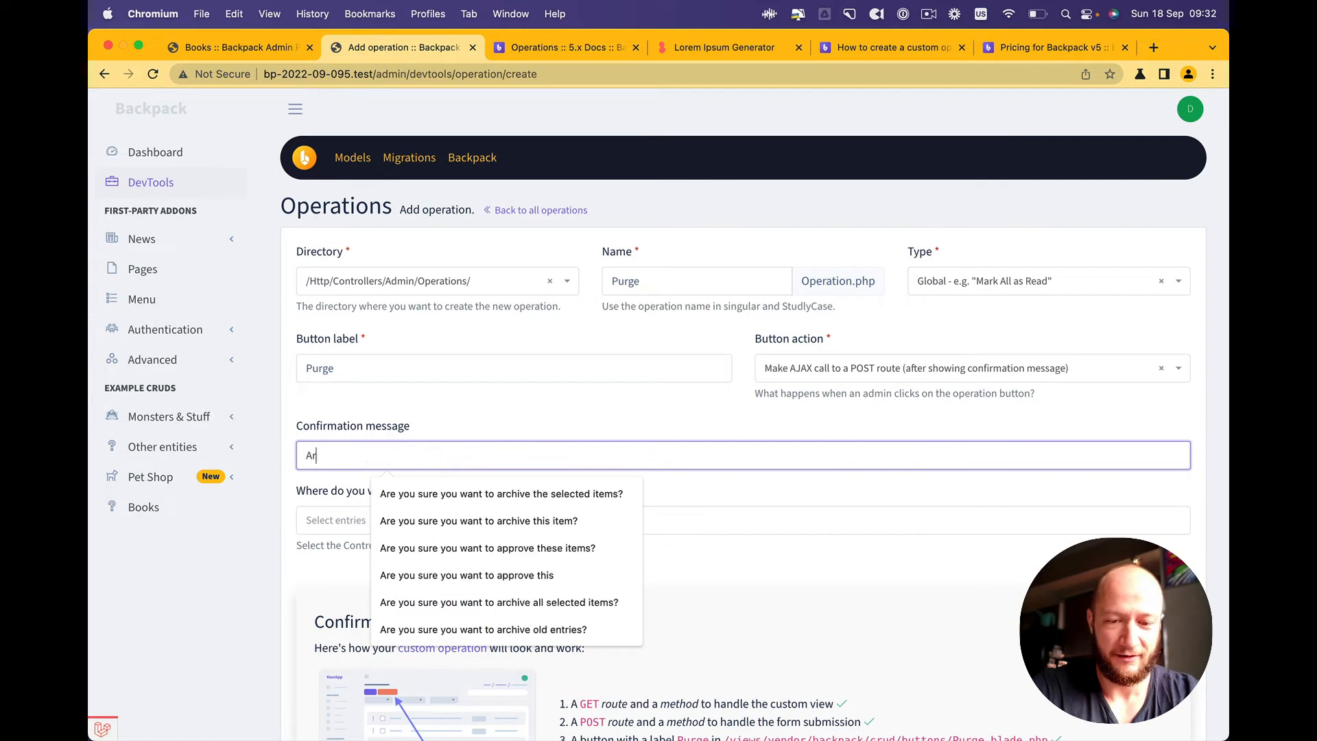
pyautogui.write('e you sure you want to')
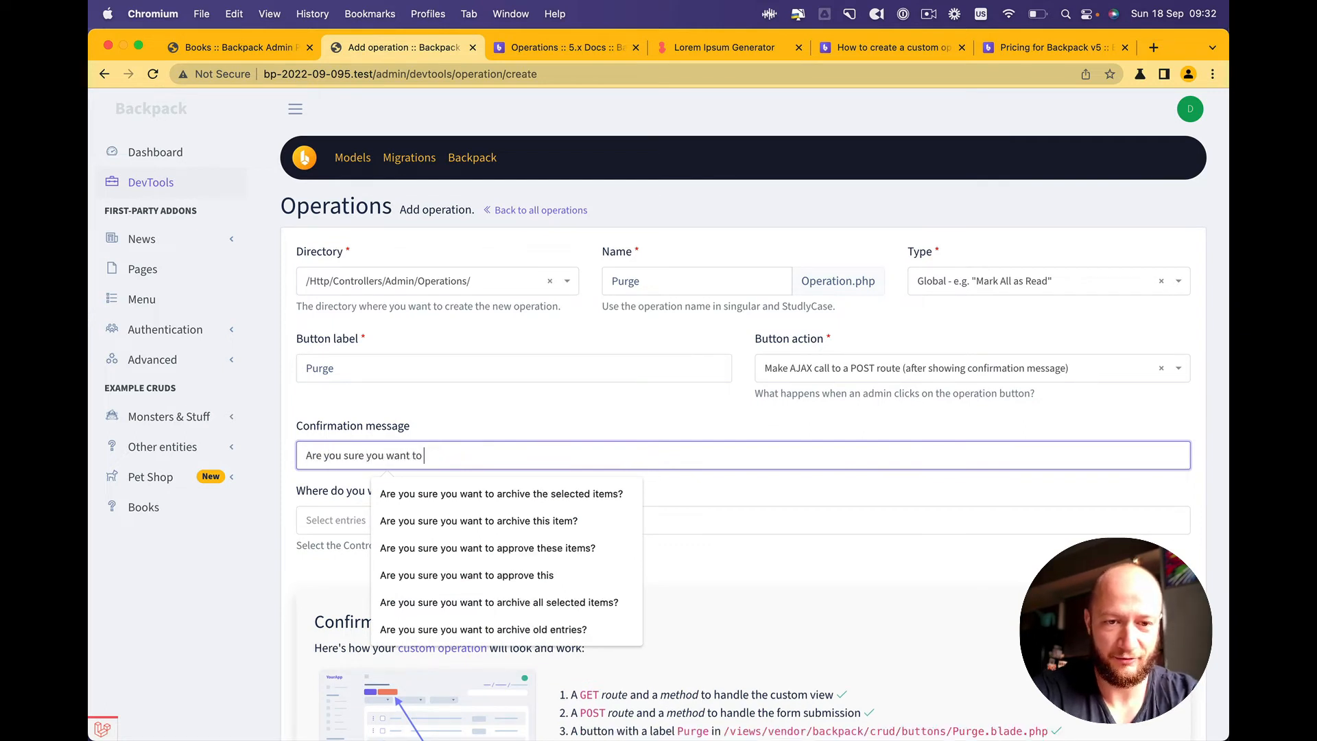
pyautogui.write(' purge')
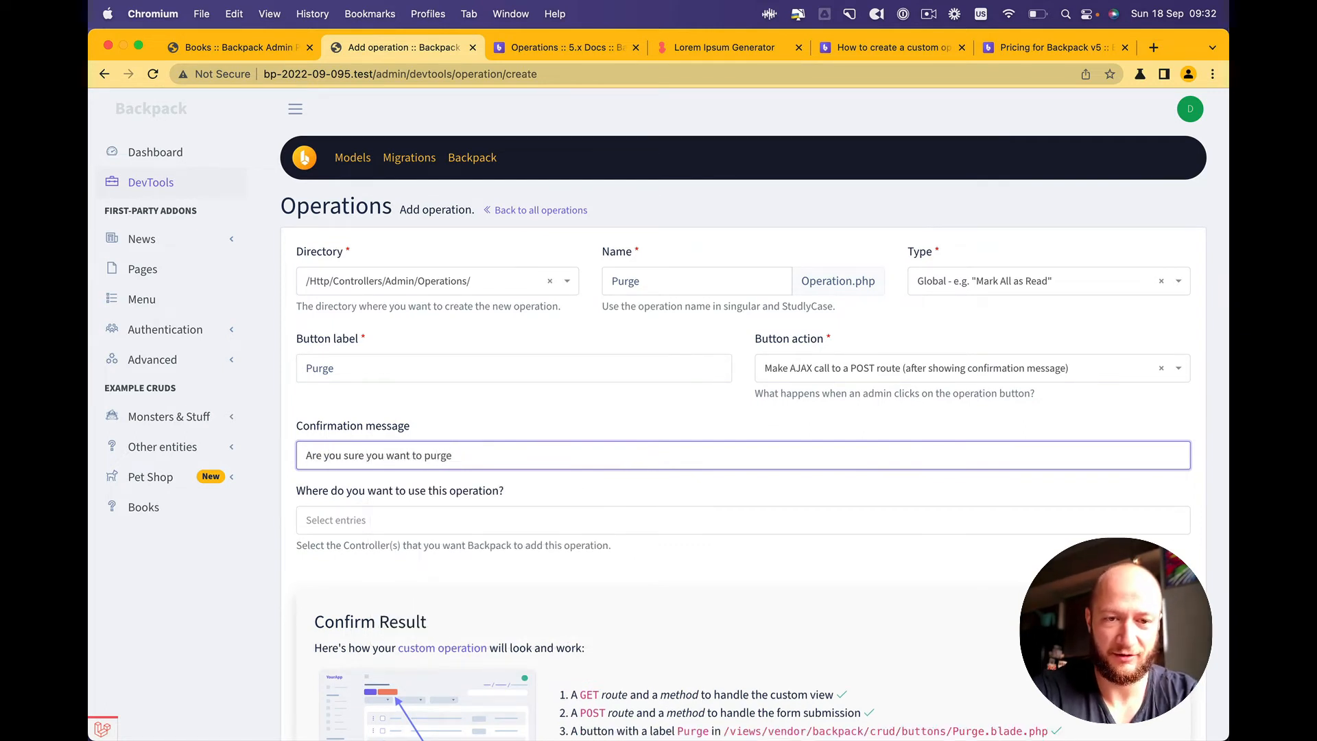
pyautogui.hotkey('alt', 'shift', 'Left')
pyautogui.write('delete unnee')
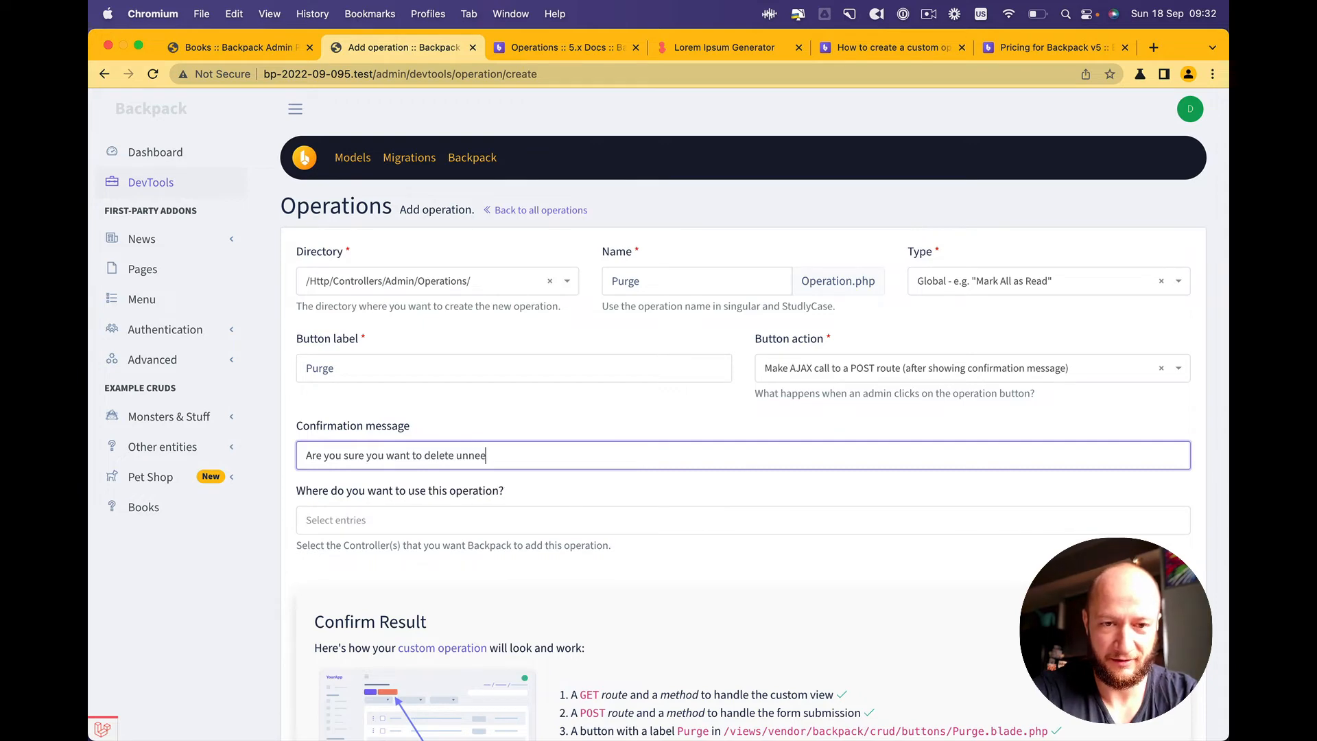
pyautogui.write('ded items?')
# Use the Purge operation in BookCrudController.php and save it.
pyautogui.scroll(-1, 560, 480)
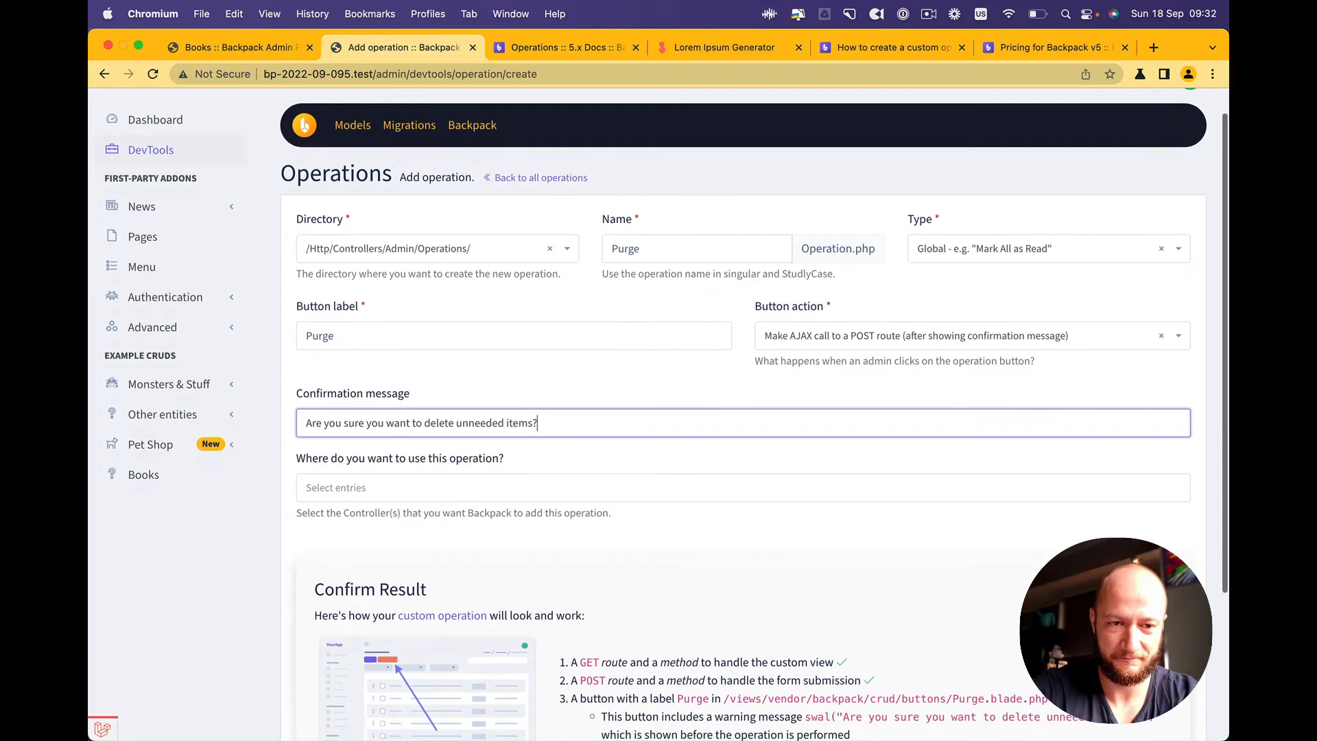
pyautogui.click(560, 468)
pyautogui.click(513, 500)
pyautogui.scroll(-5, 558, 514)
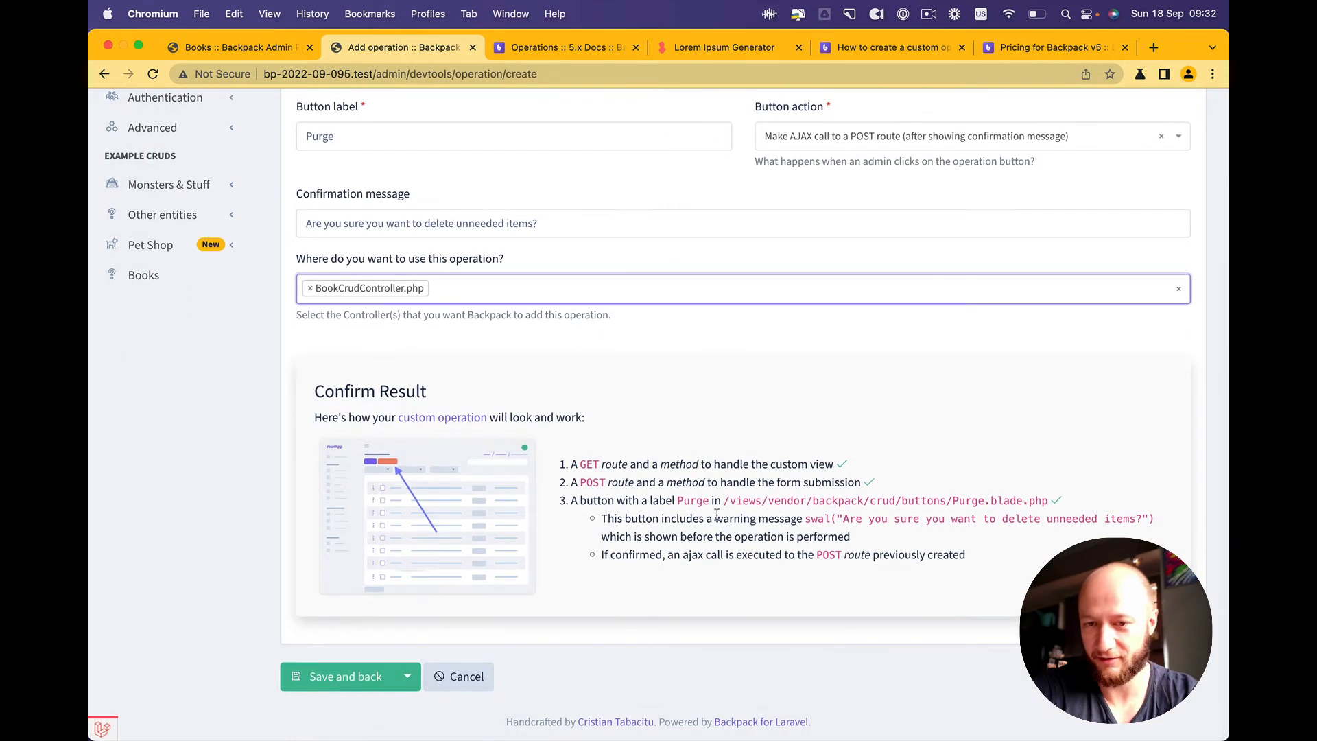
pyautogui.click(350, 676)
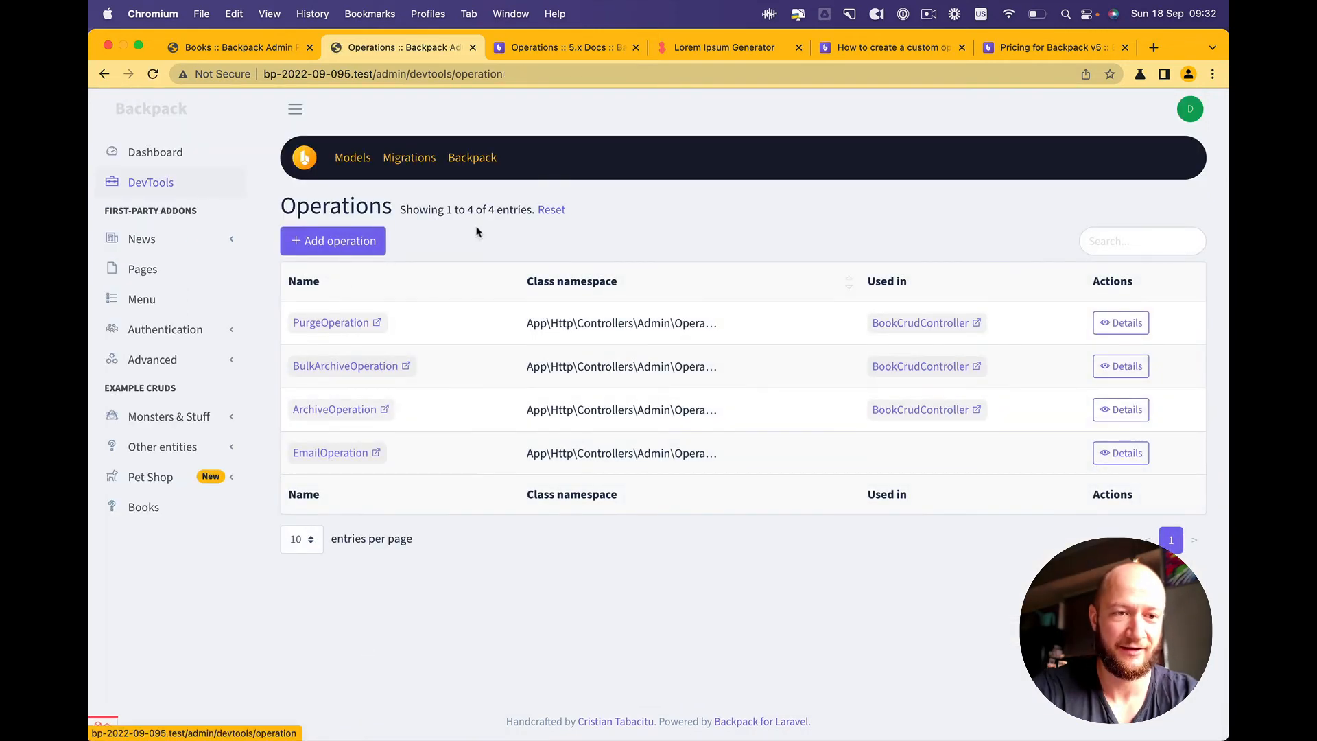
# On the reloaded Books list, bulk-archive "As a man thinketh" and "How to be worse", then run the Purge operation.
pyautogui.click(247, 47)
pyautogui.press('super+r')
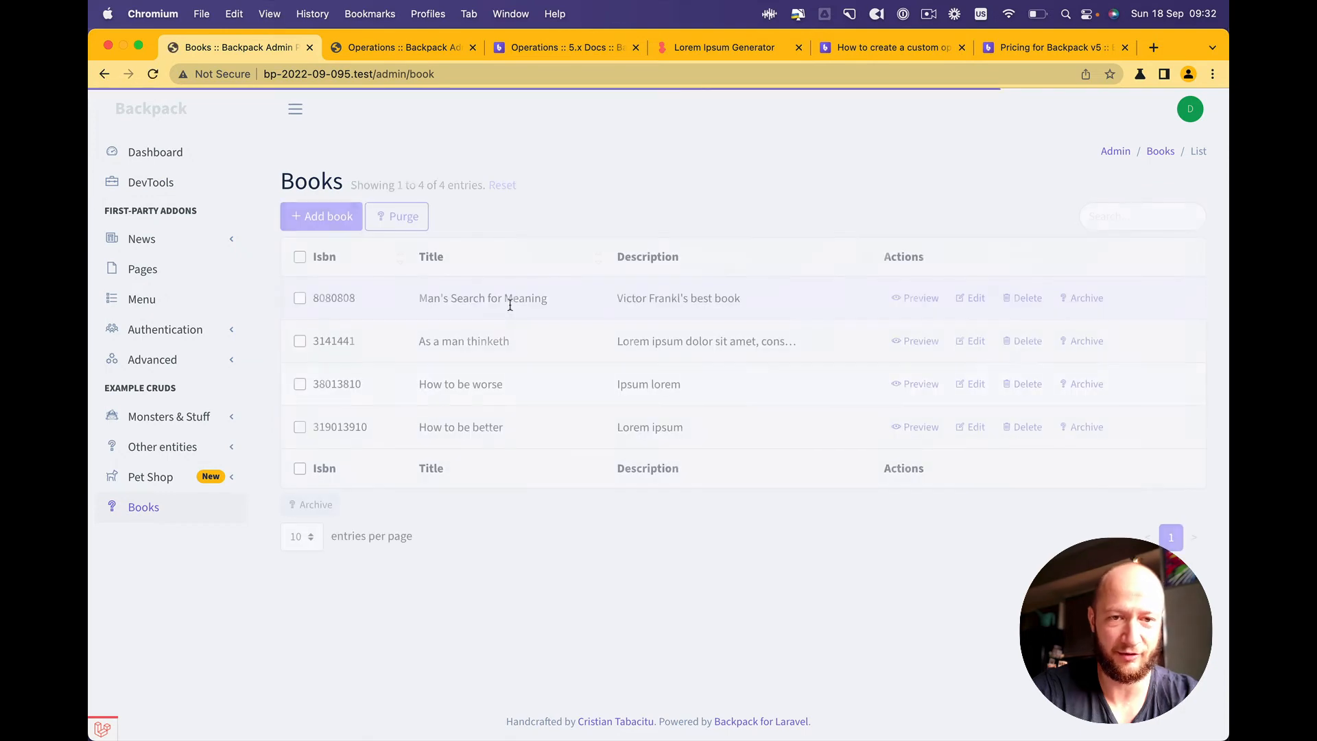
pyautogui.click(299, 340)
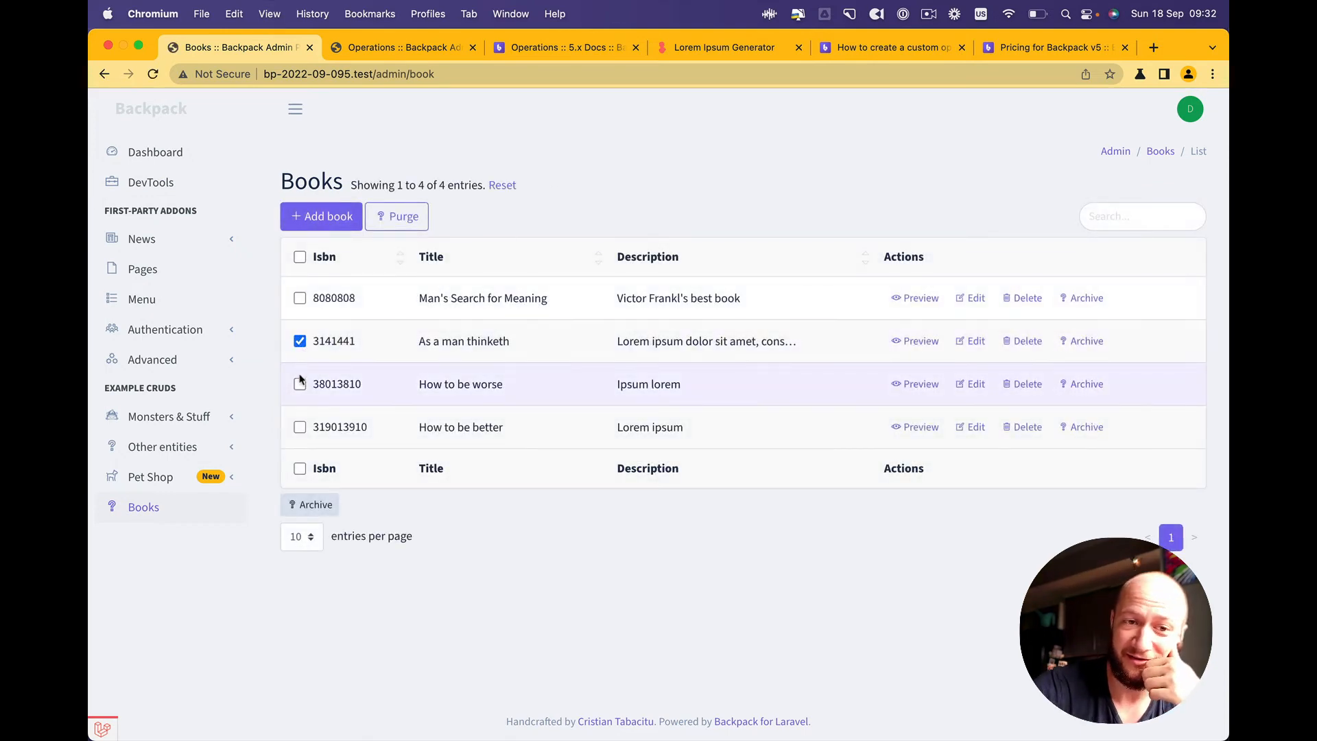
pyautogui.click(300, 384)
pyautogui.click(316, 504)
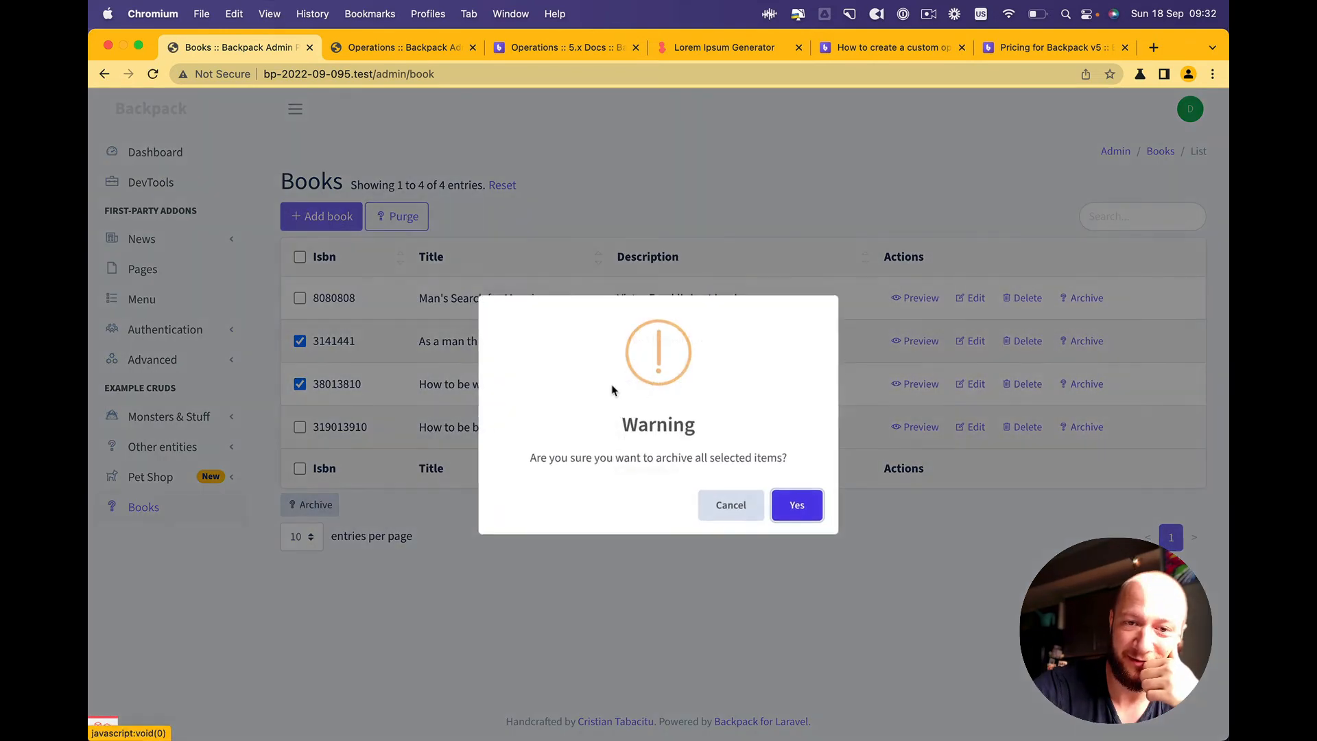
pyautogui.click(799, 513)
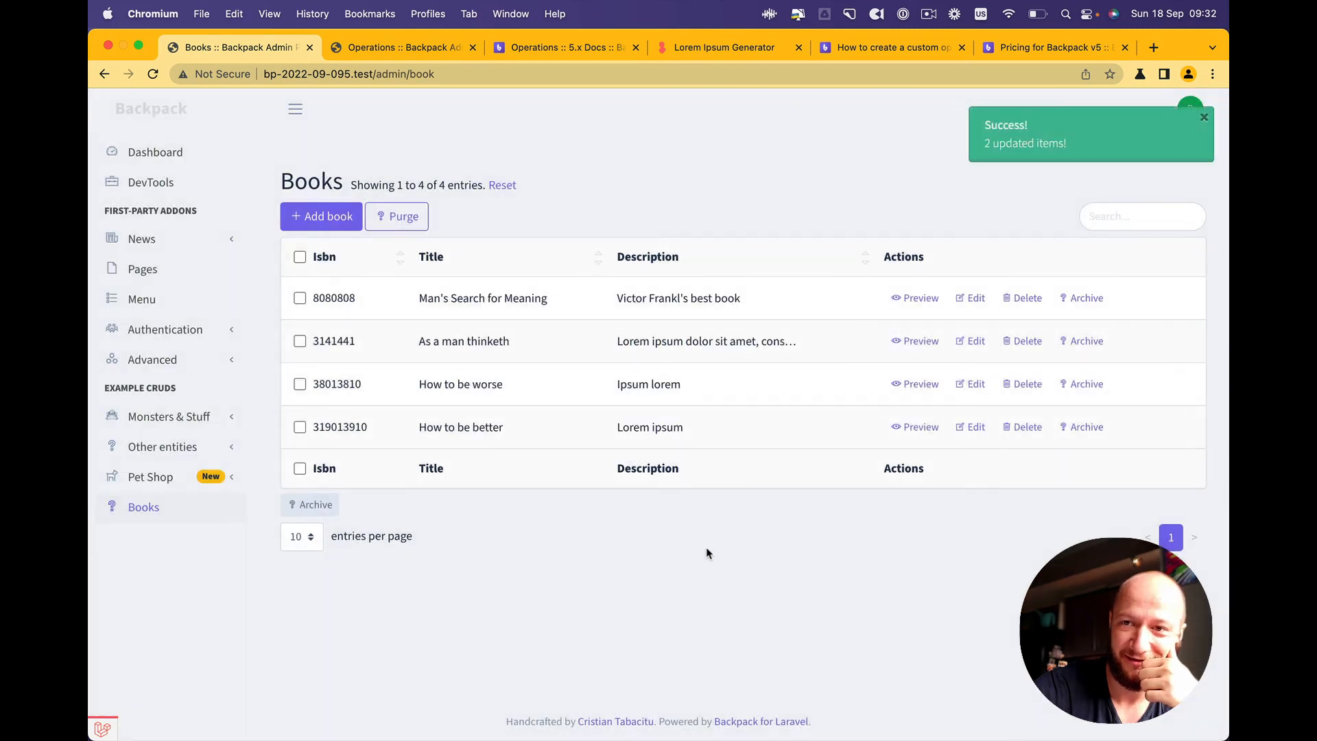
pyautogui.click(401, 212)
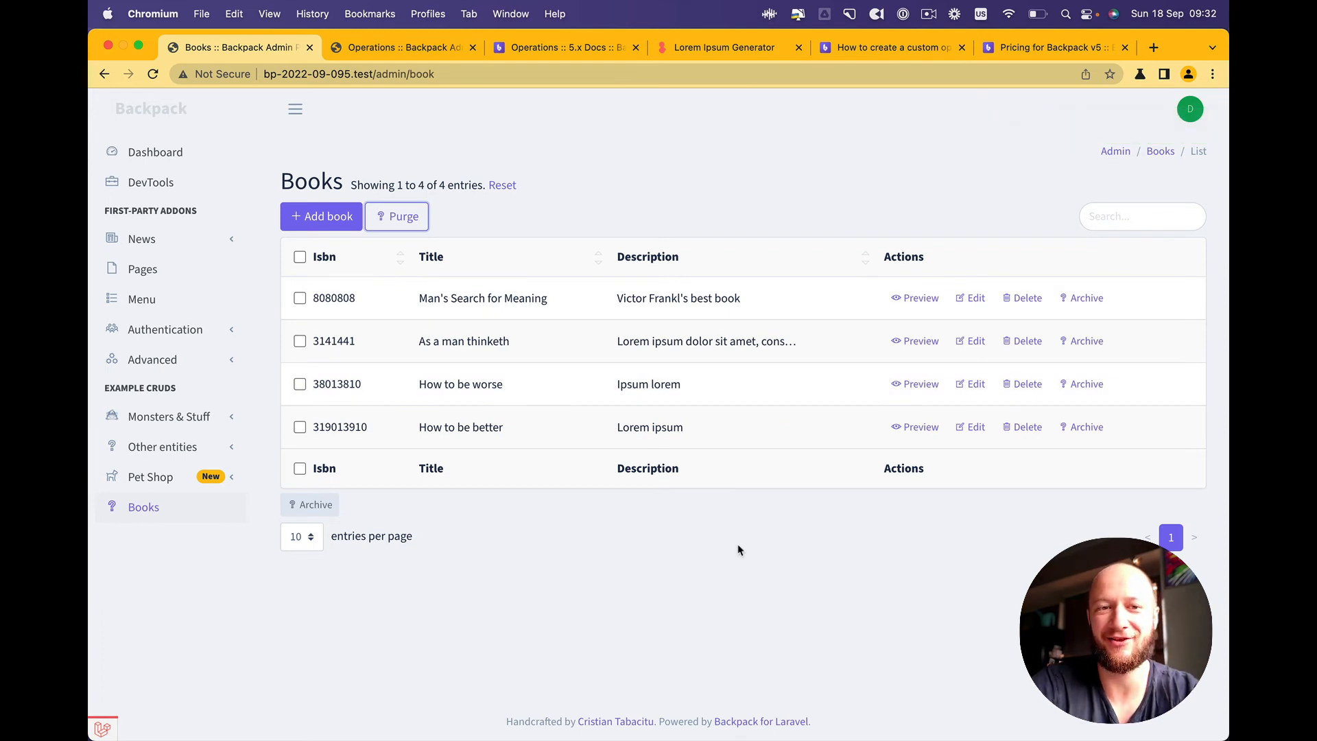
# Return to the DevTools operations tab and open the form for creating a new operation to look over its fields.
pyautogui.click(400, 43)
pyautogui.click(473, 162)
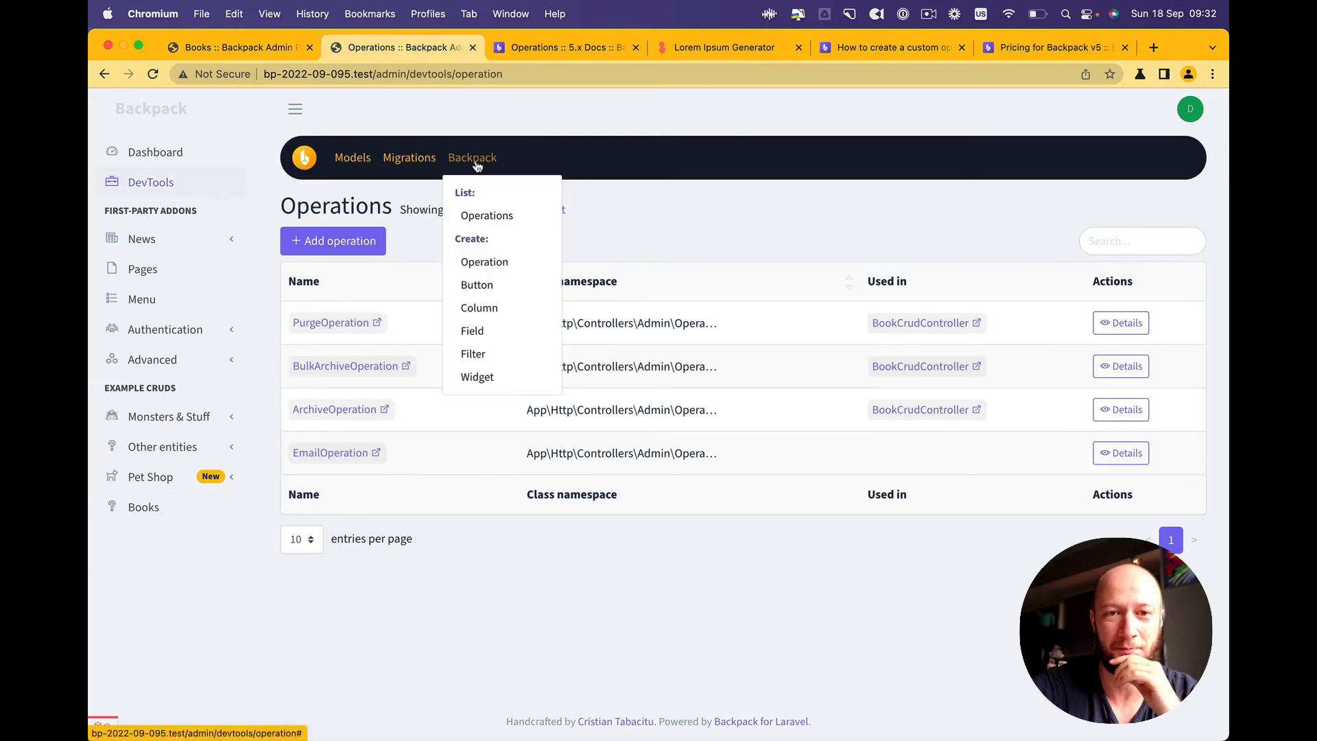
pyautogui.click(521, 264)
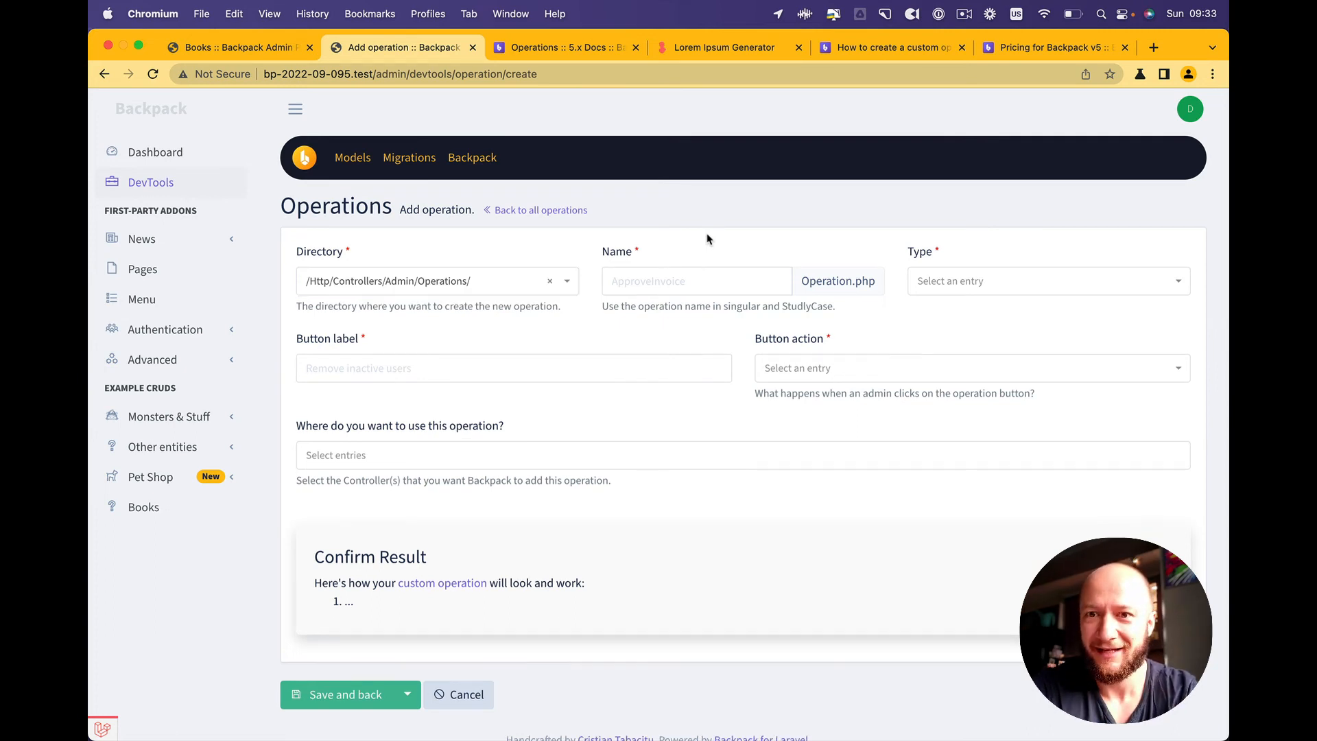
pyautogui.scroll(-1, 707, 238)
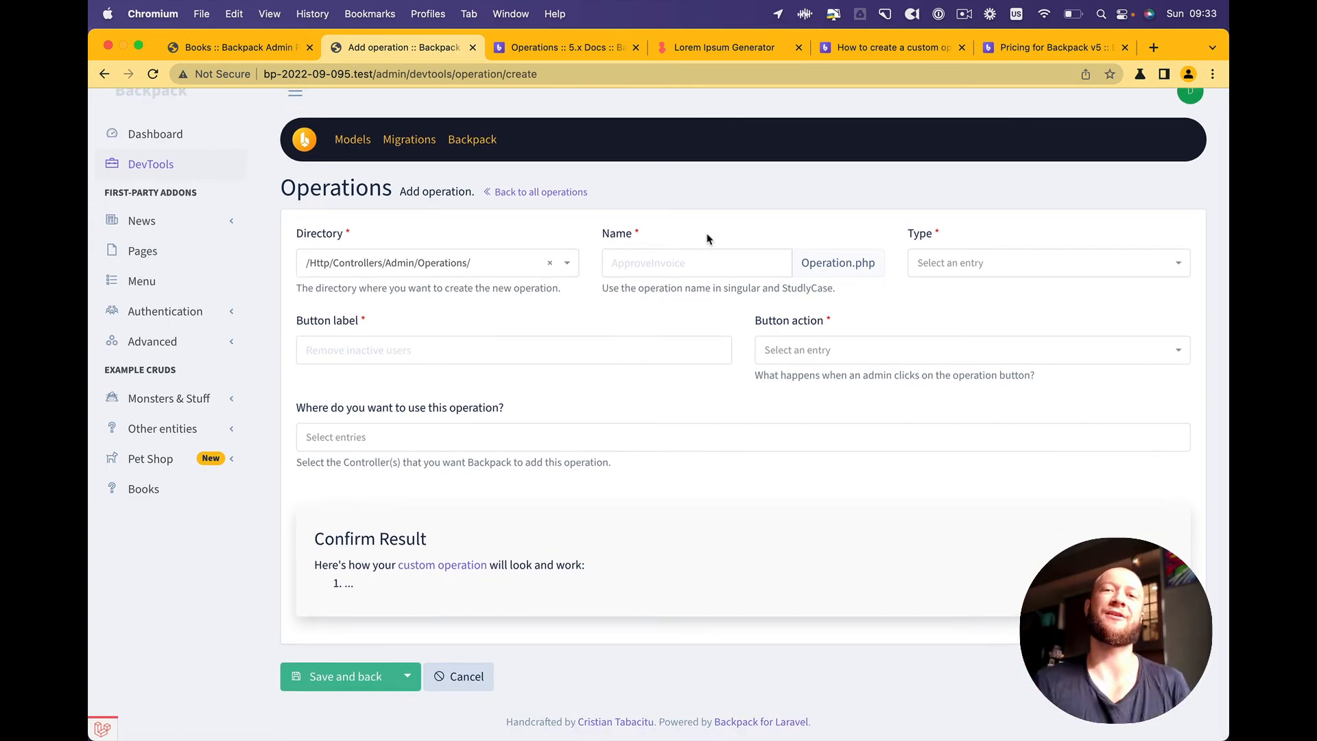